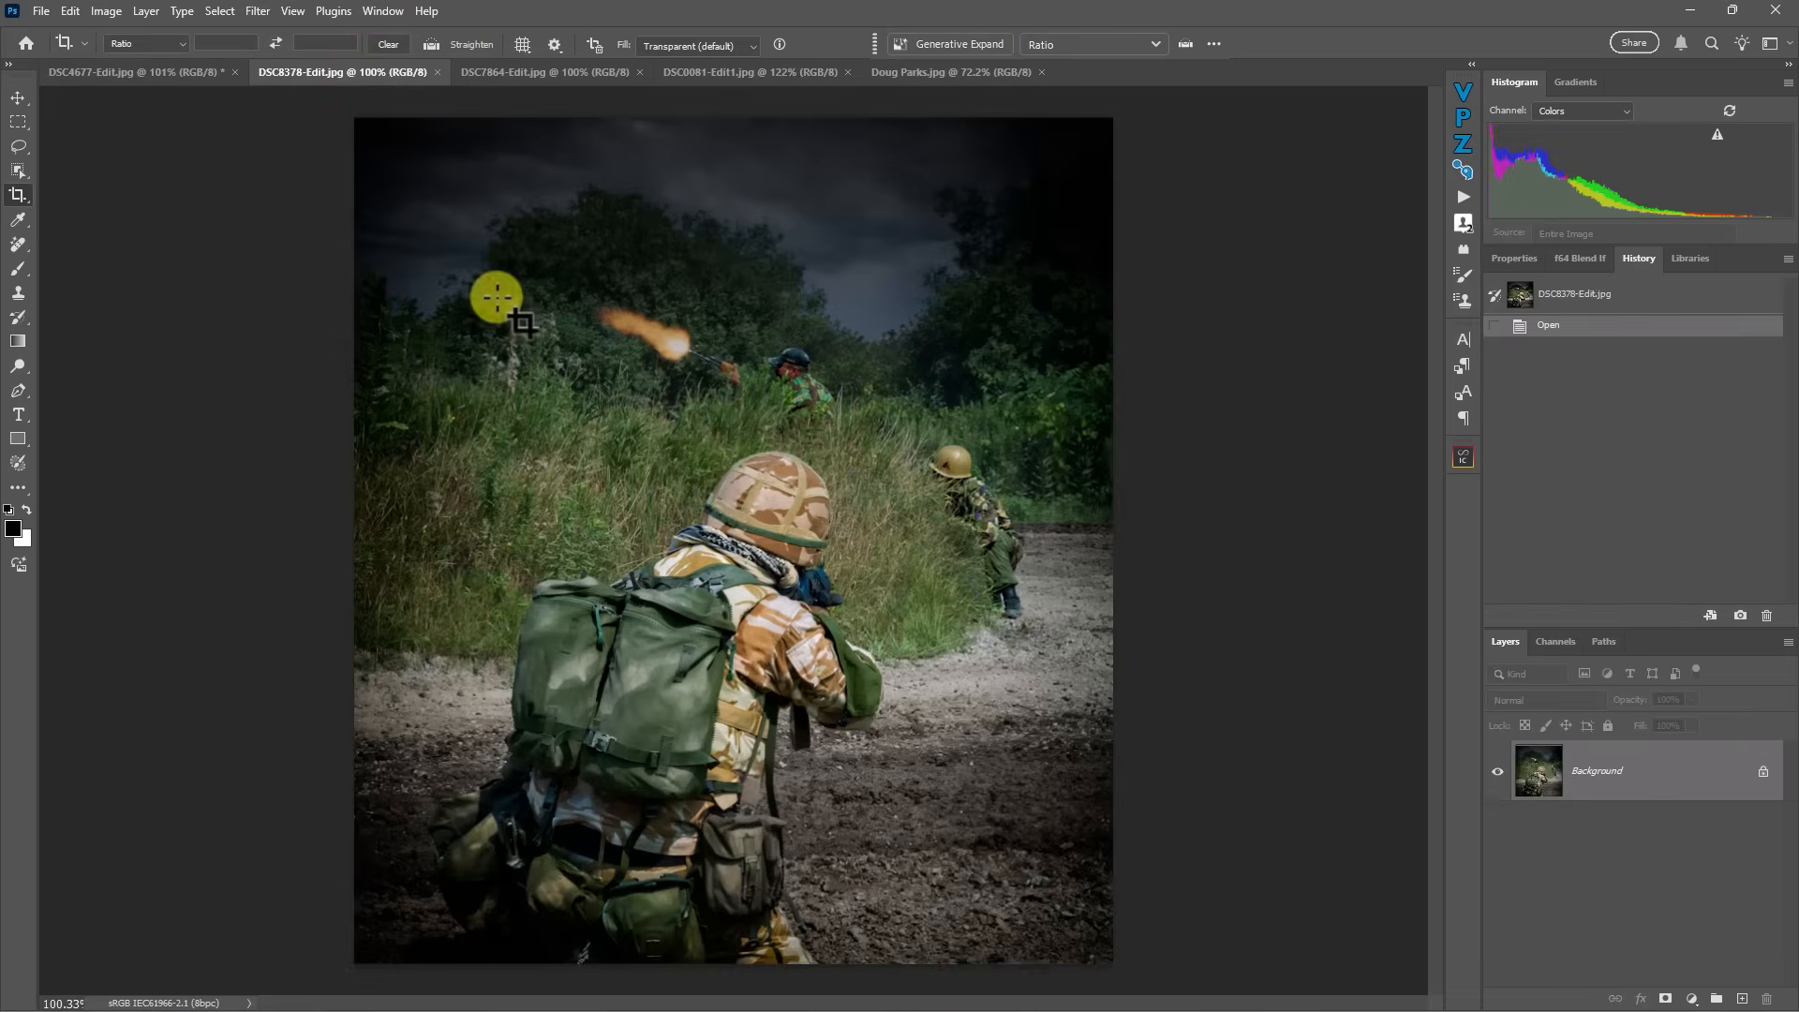
# - View the open DSC7864-Edit.jpg heron photo and the DSC0081-Edit1.jpg seascape
pyautogui.click(527, 76)
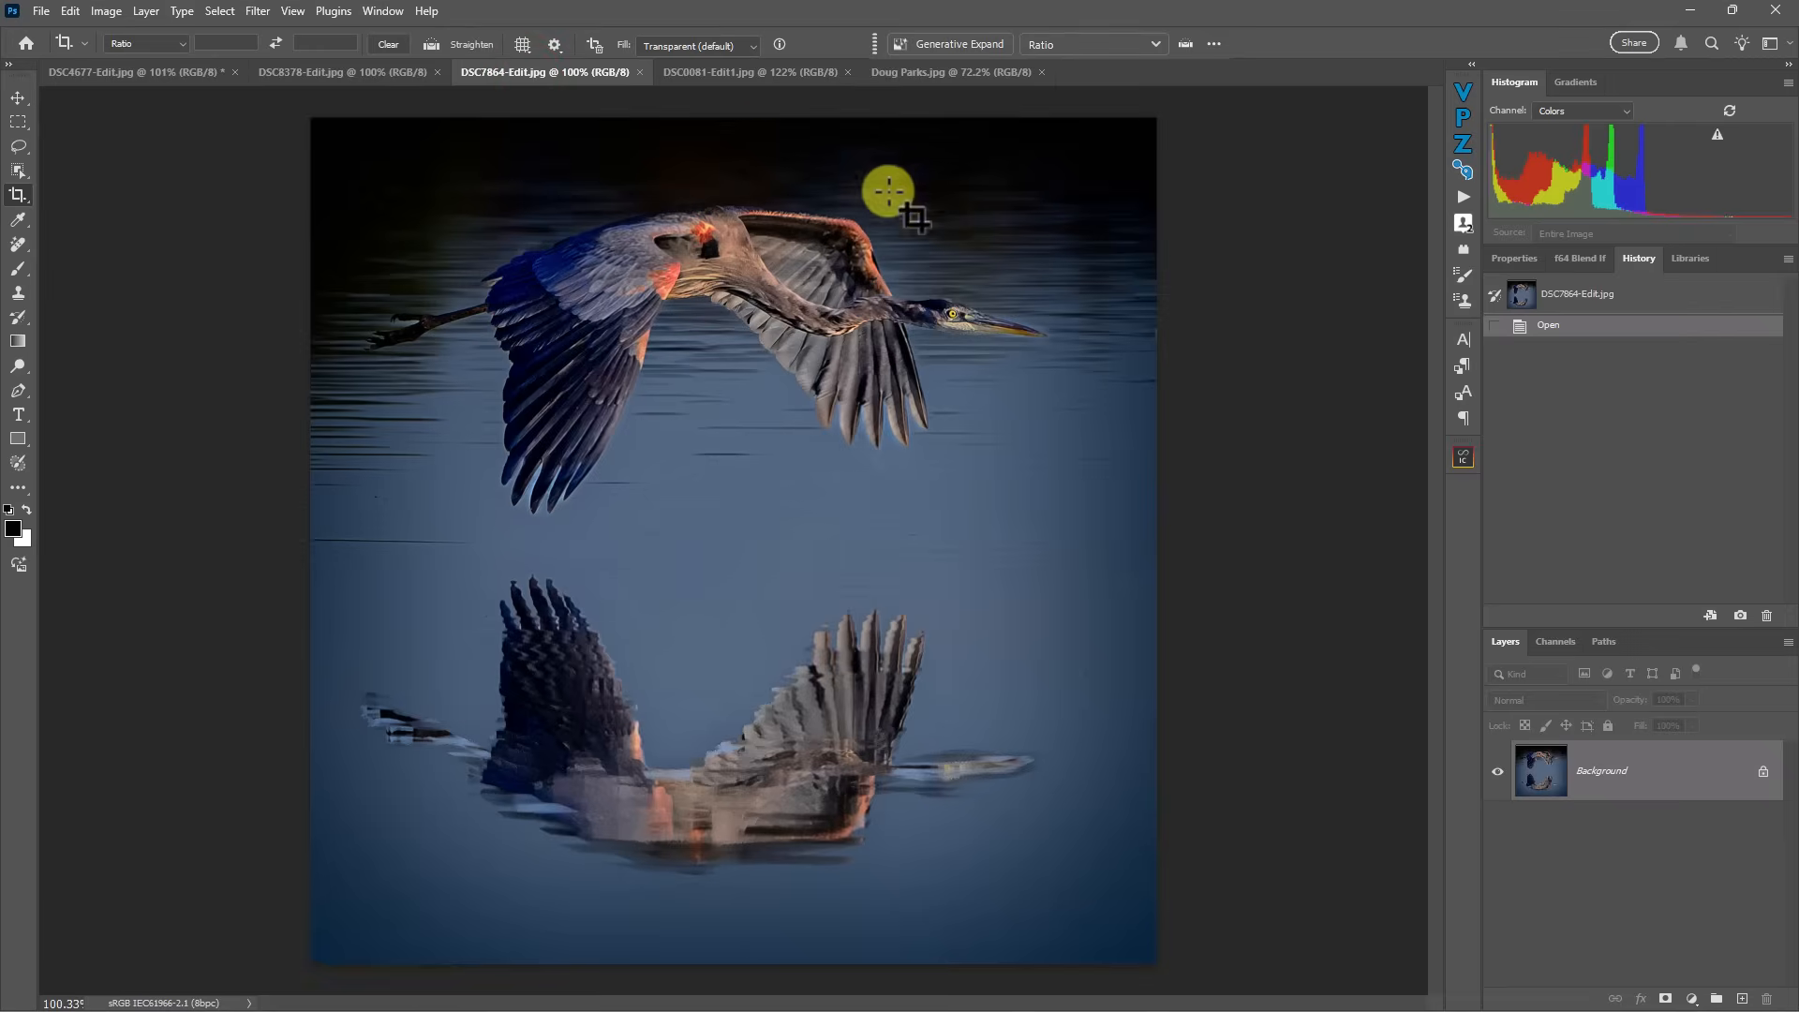
pyautogui.click(725, 80)
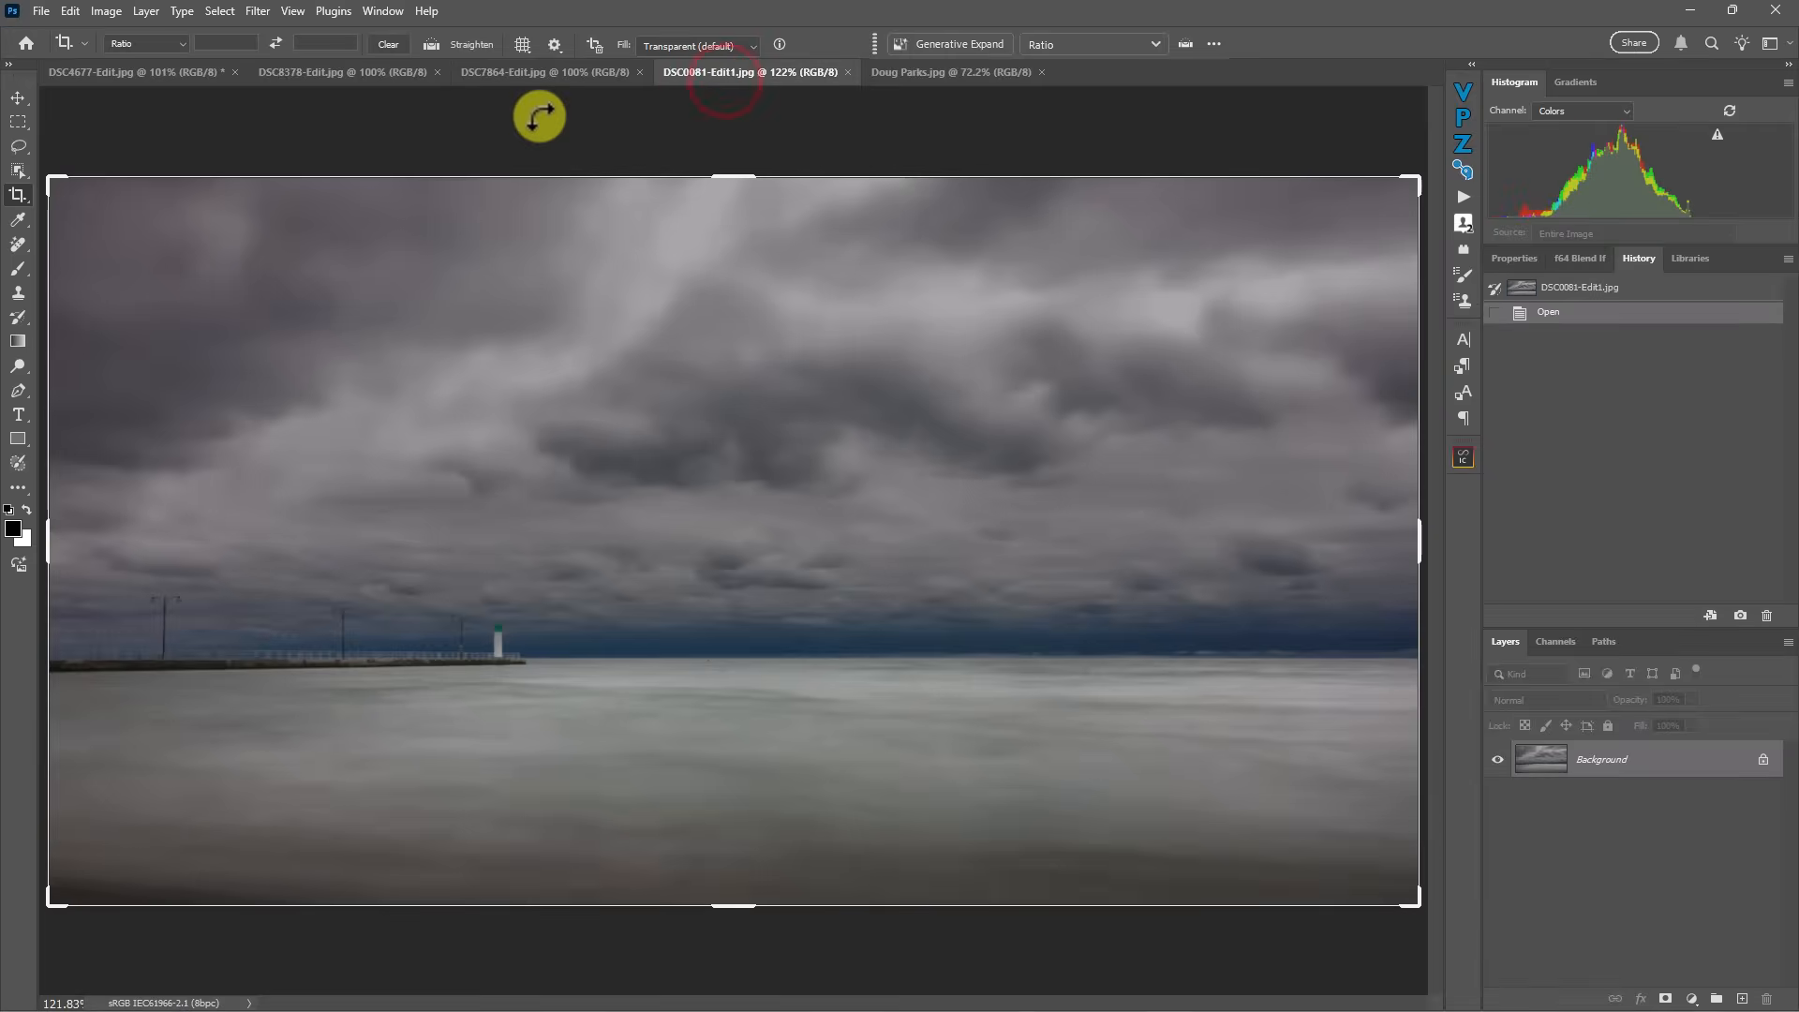
pyautogui.press('Escape')
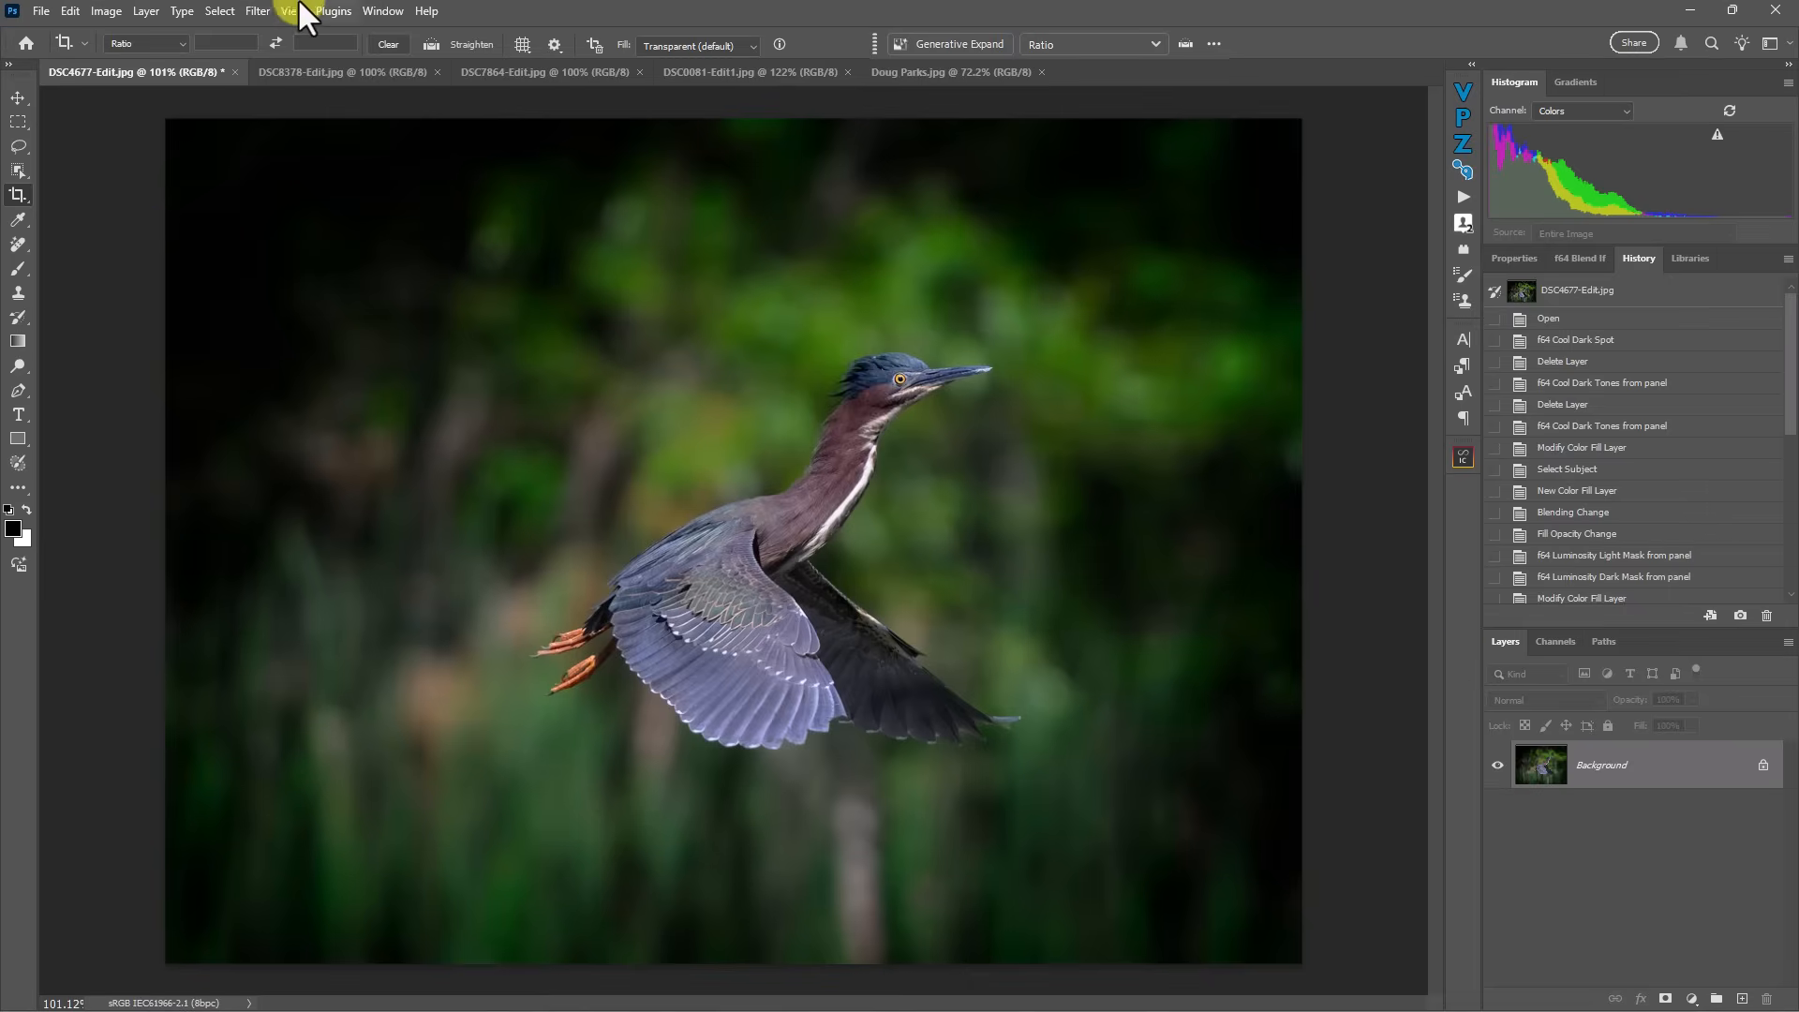
# - Select the bird with Select Subject and add a Solid Color fill layer over it in pale cream #ece6c1
pyautogui.click(225, 11)
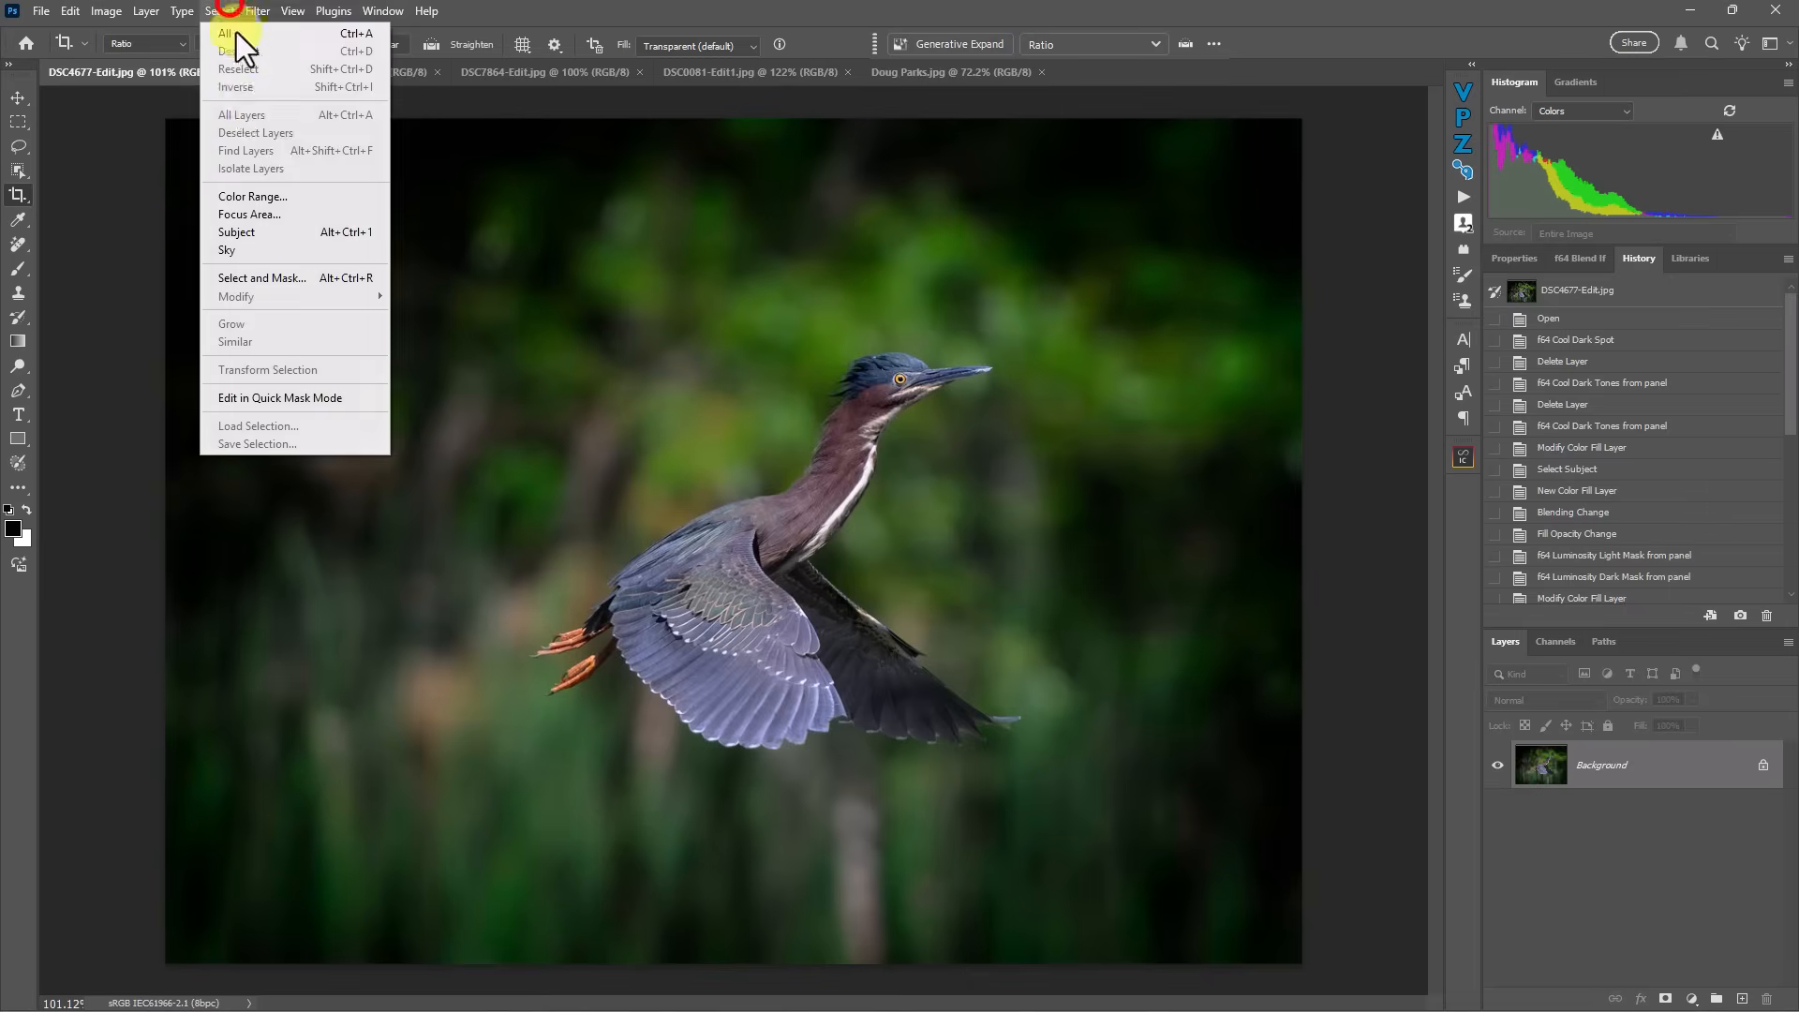
pyautogui.click(238, 233)
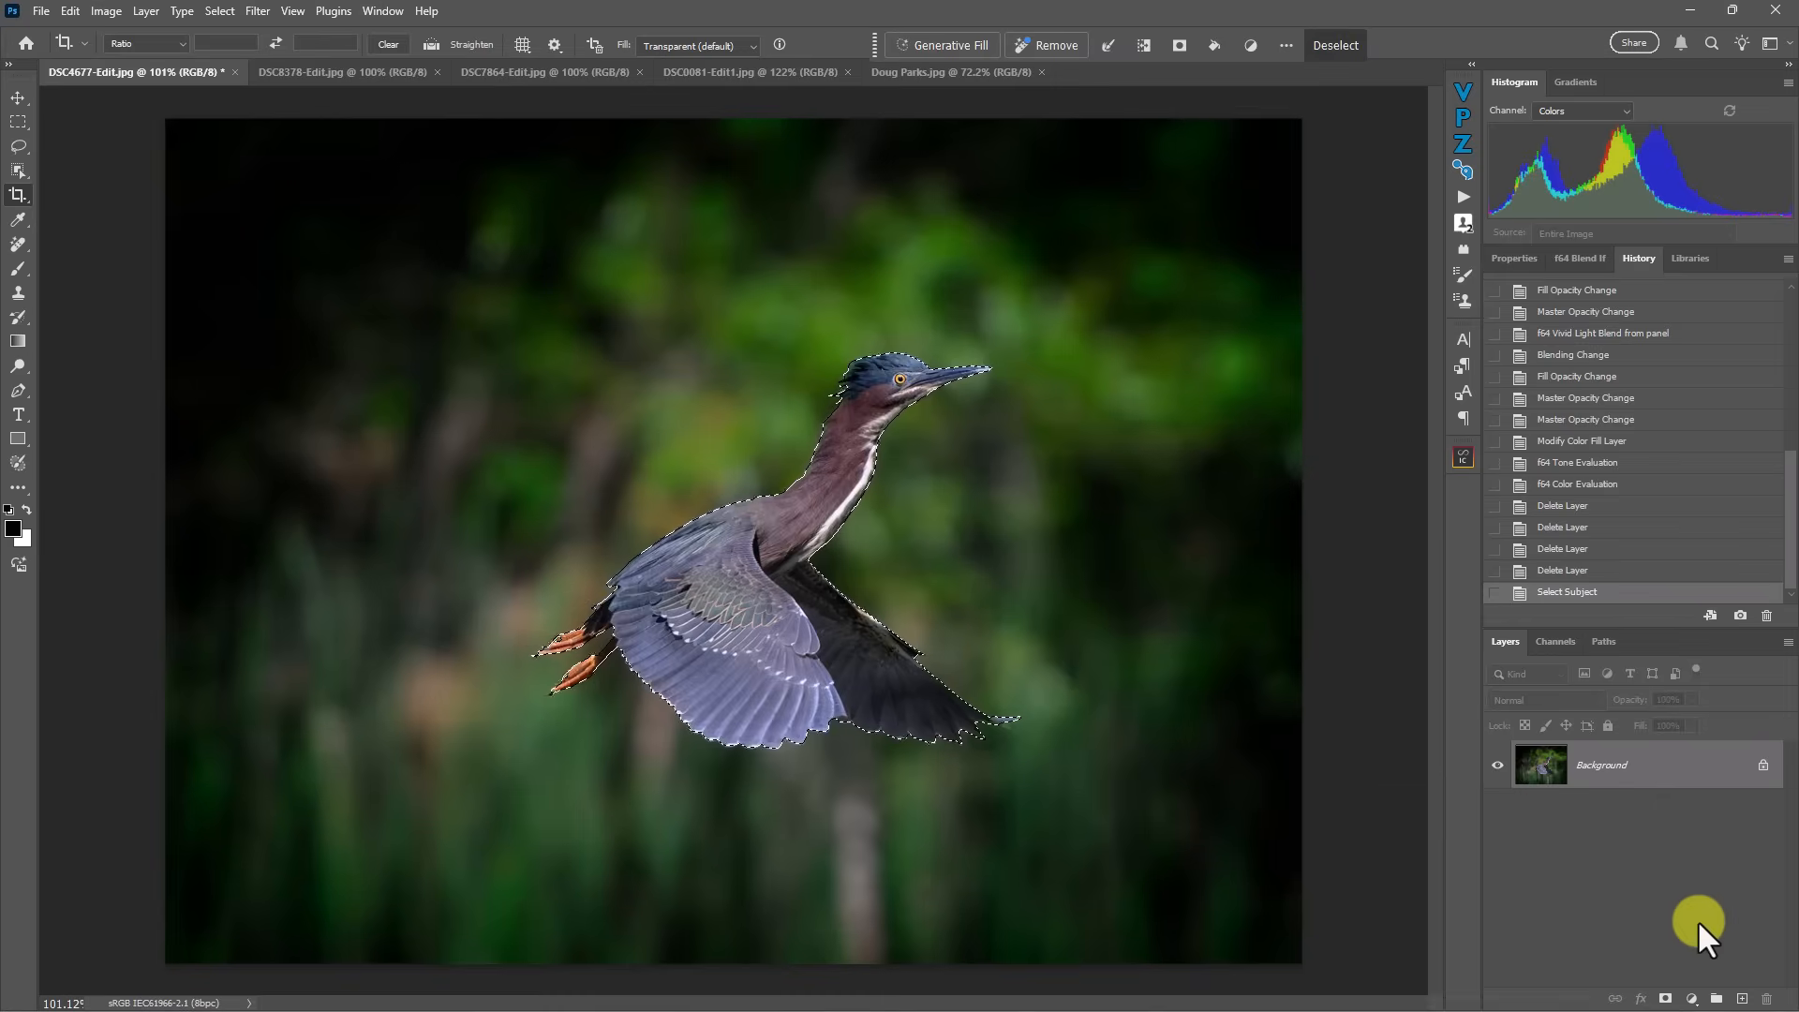
pyautogui.click(1692, 998)
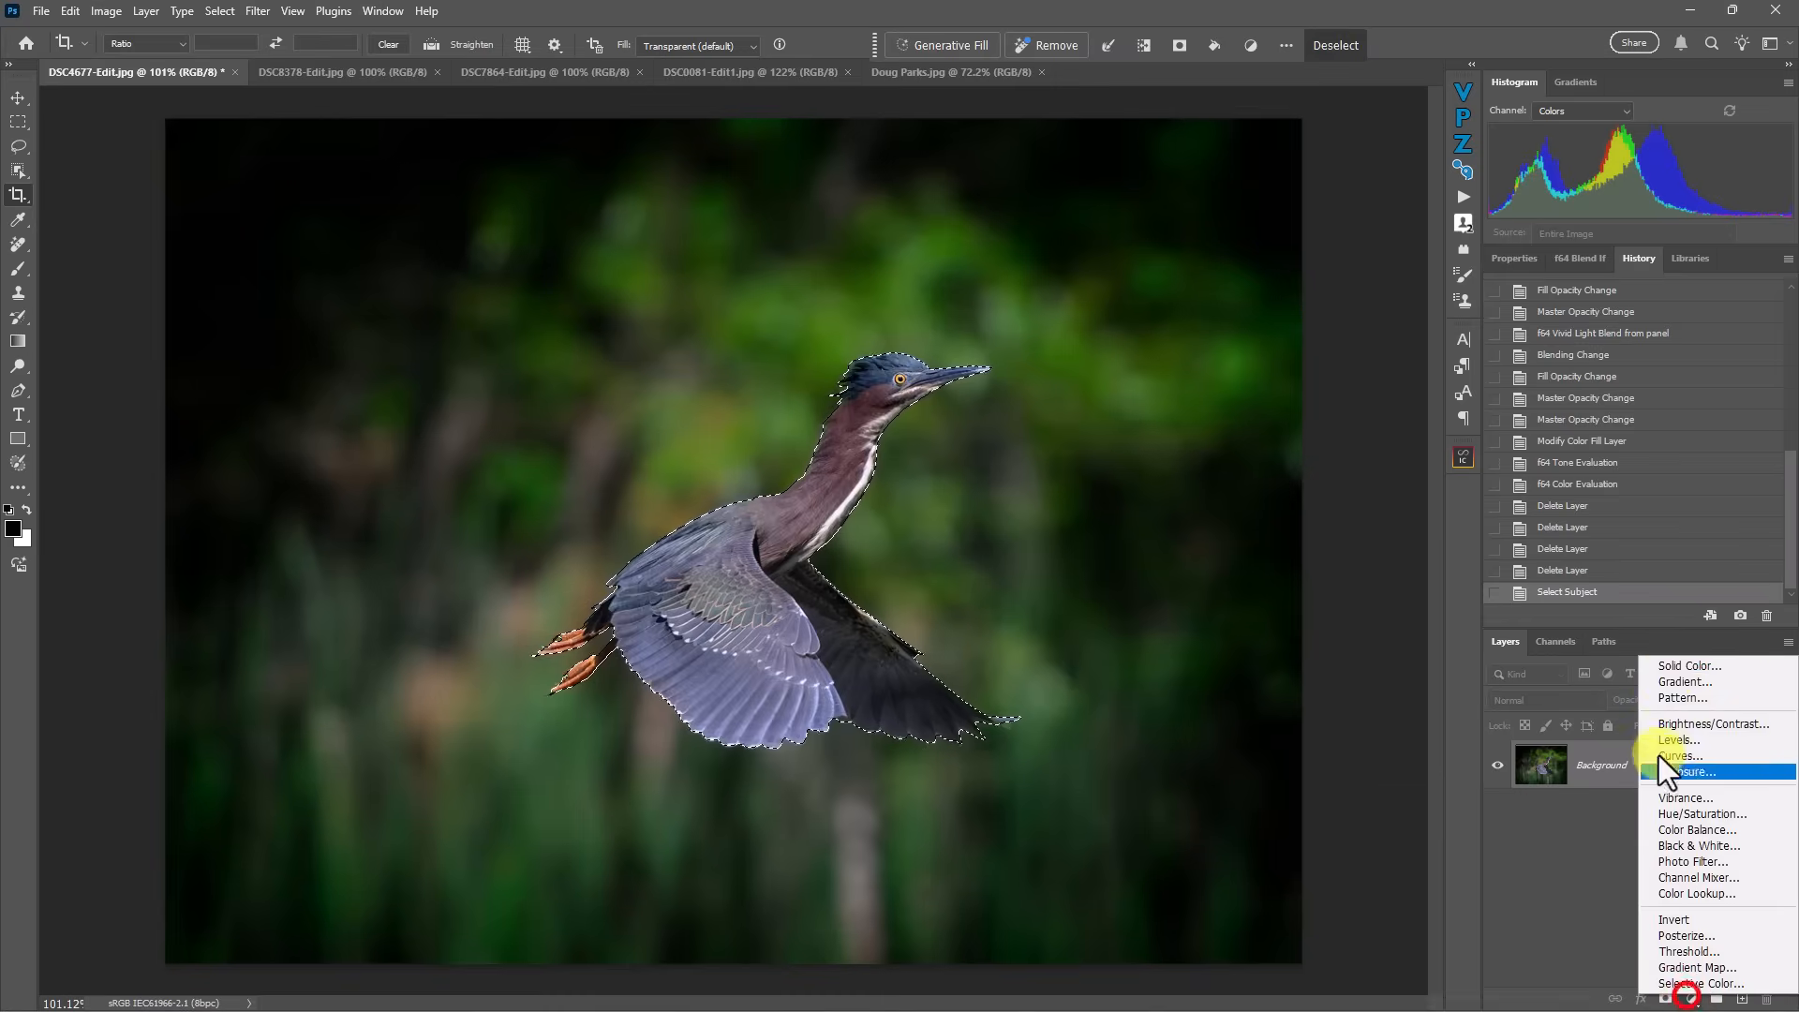
pyautogui.click(1660, 671)
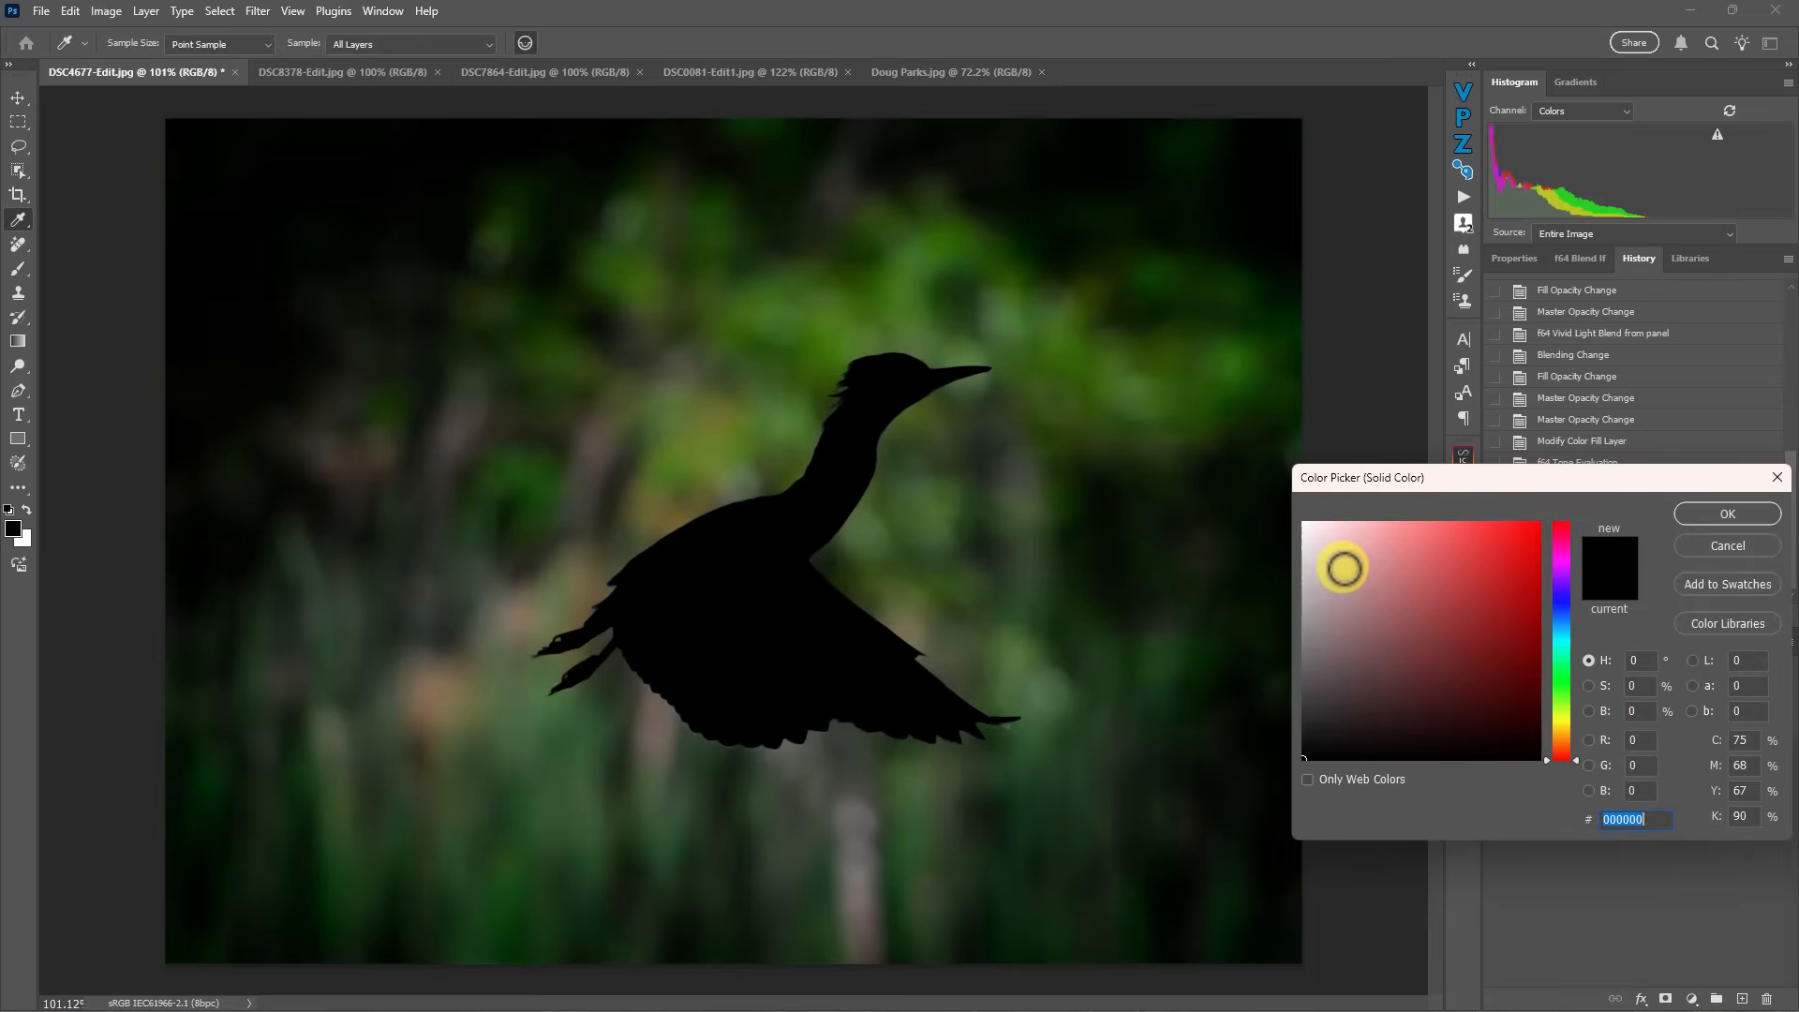
pyautogui.click(1561, 727)
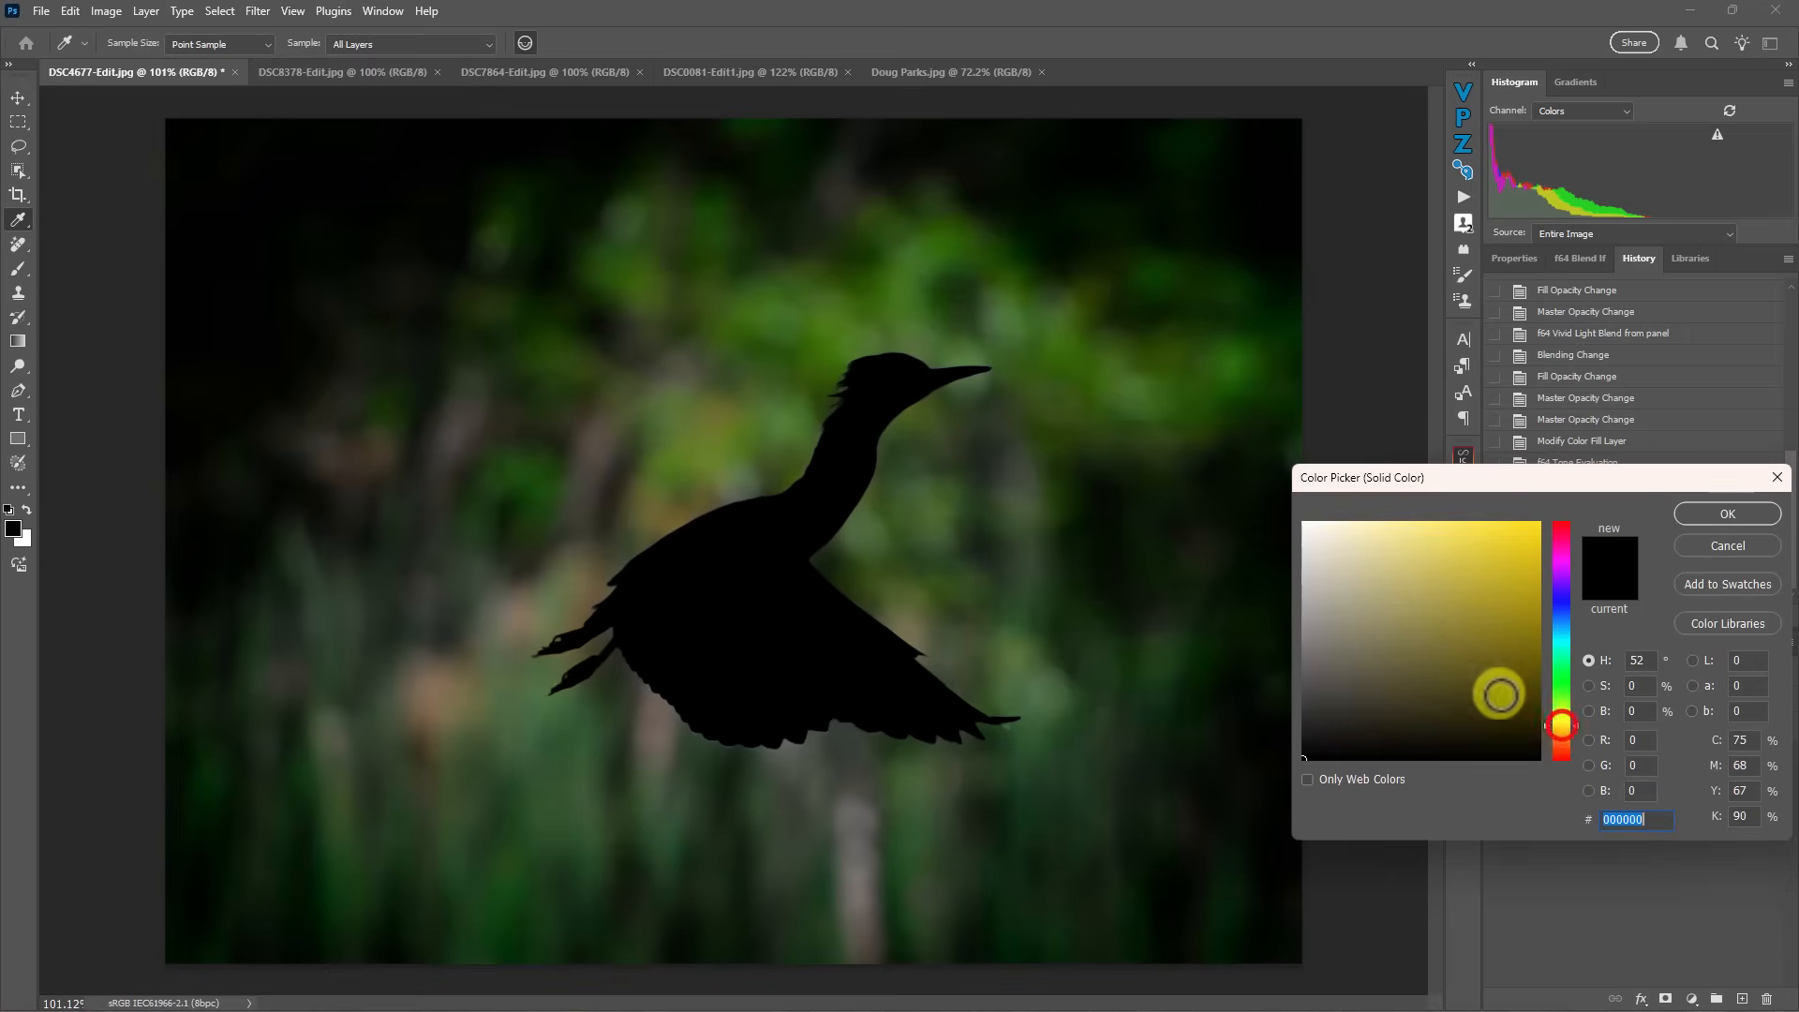
pyautogui.moveTo(1414, 622)
pyautogui.mouseDown()
pyautogui.moveTo(1325, 522)
pyautogui.moveTo(1353, 553)
pyautogui.mouseUp()
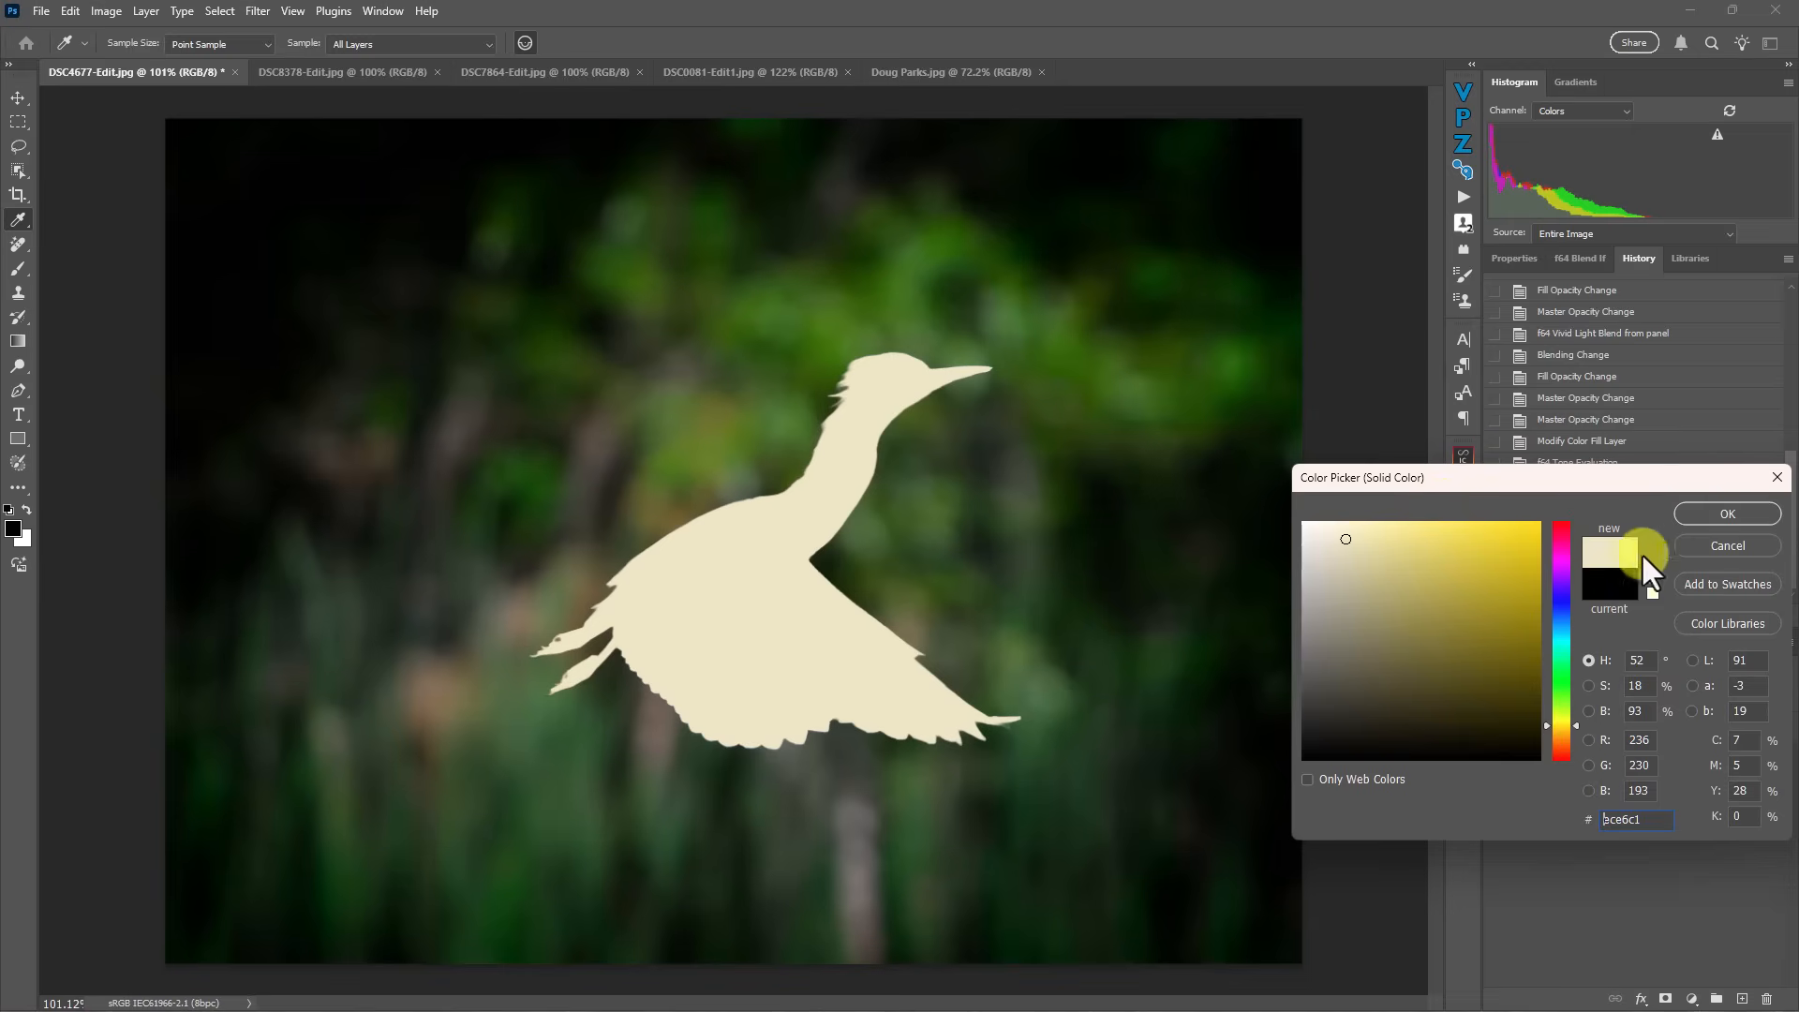
pyautogui.click(1694, 515)
pyautogui.press('c')
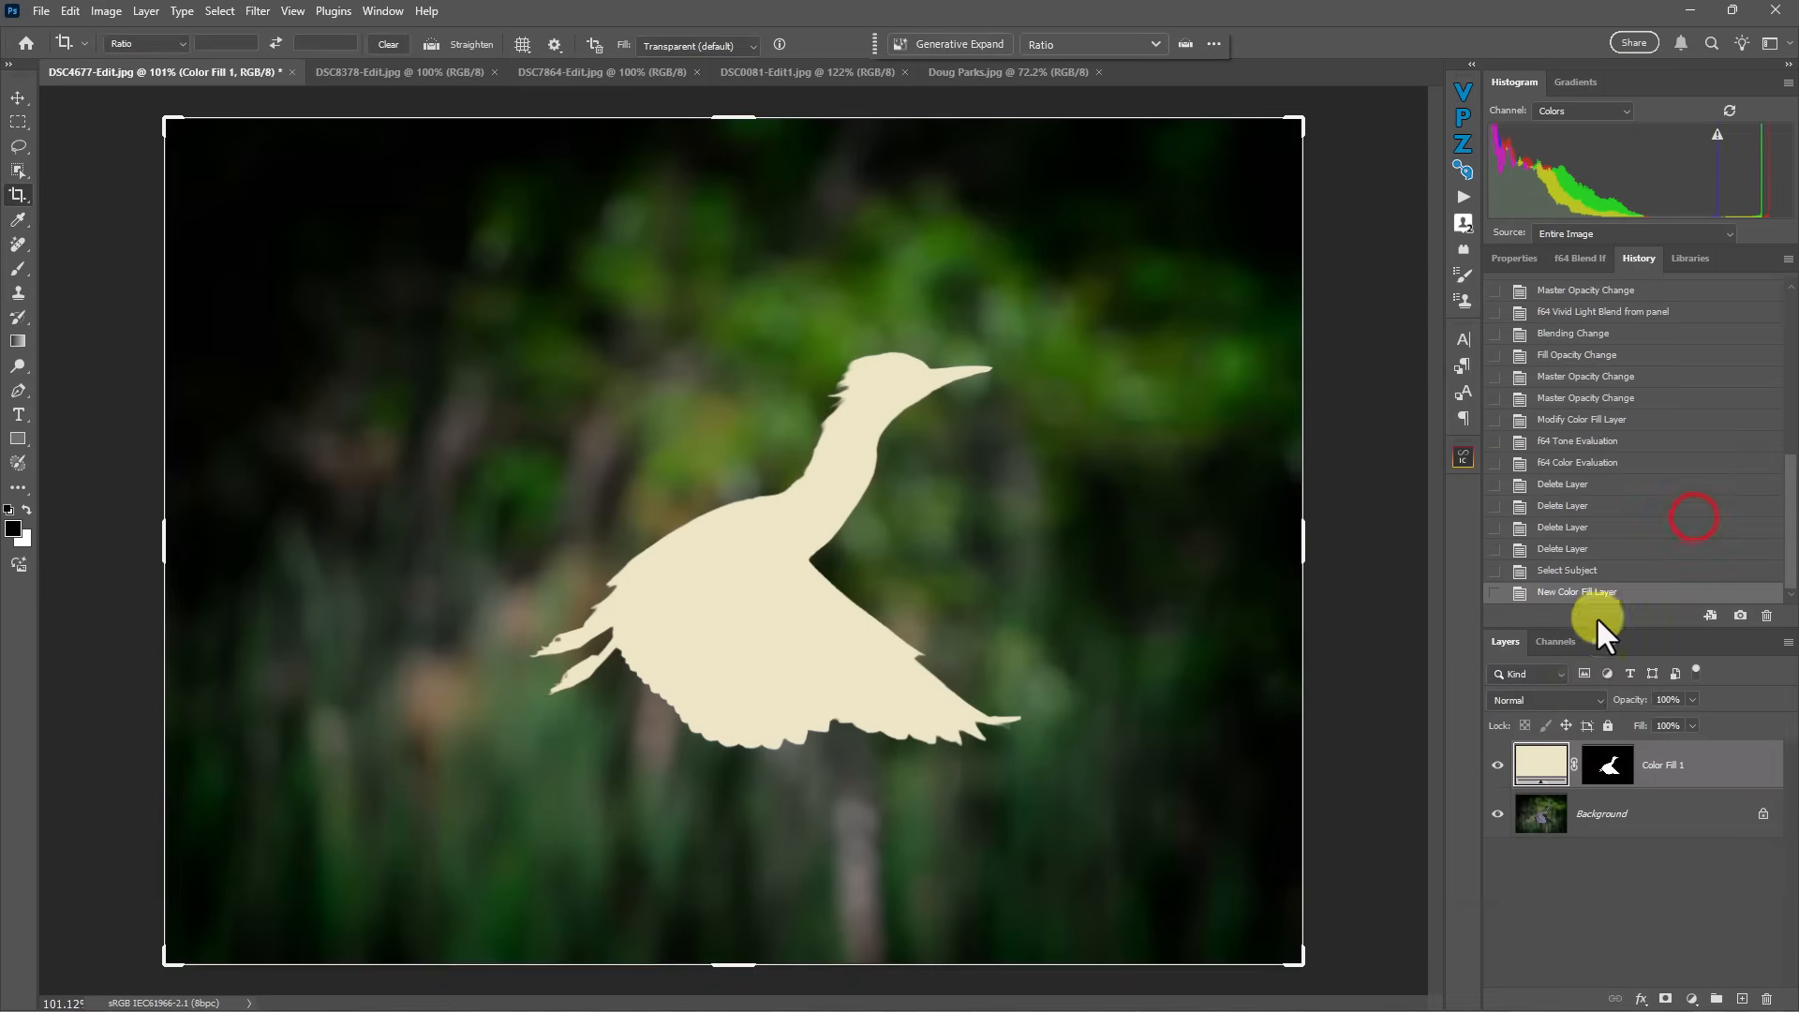
# - Set the bird's color fill layer to Vivid Light with 22% fill and compare the image with and without it
pyautogui.click(1540, 704)
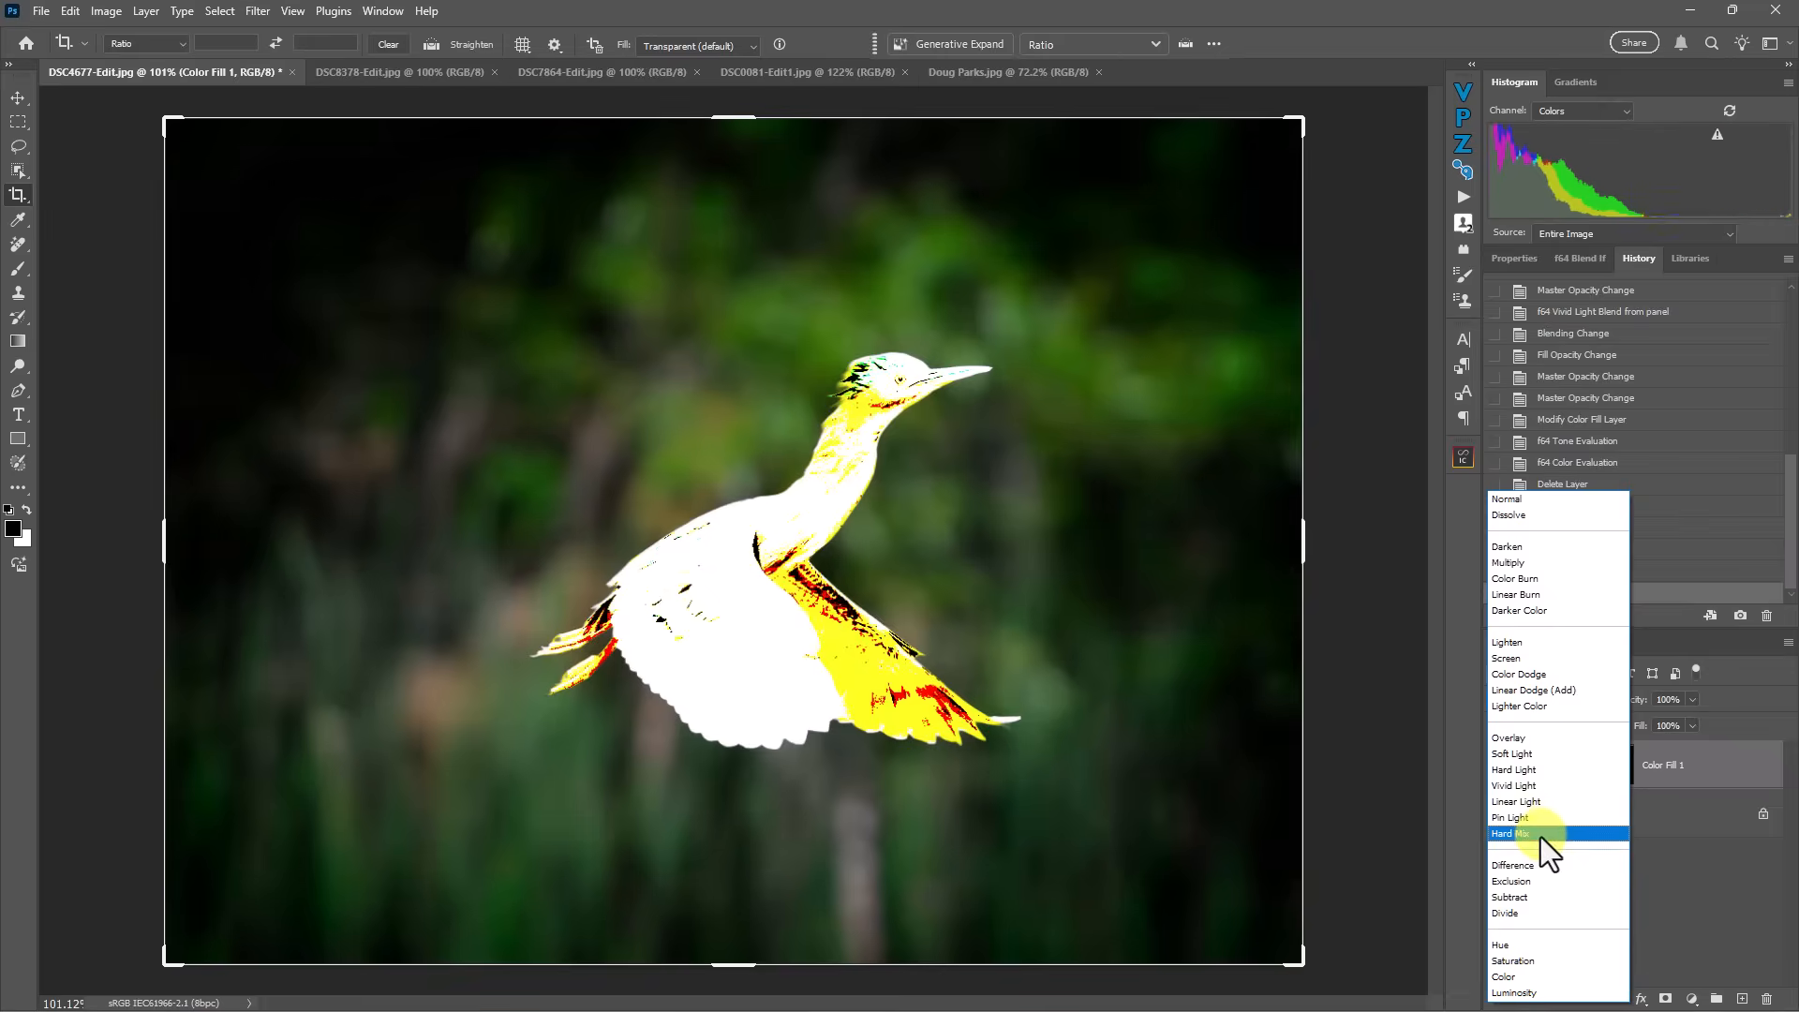
pyautogui.click(1531, 787)
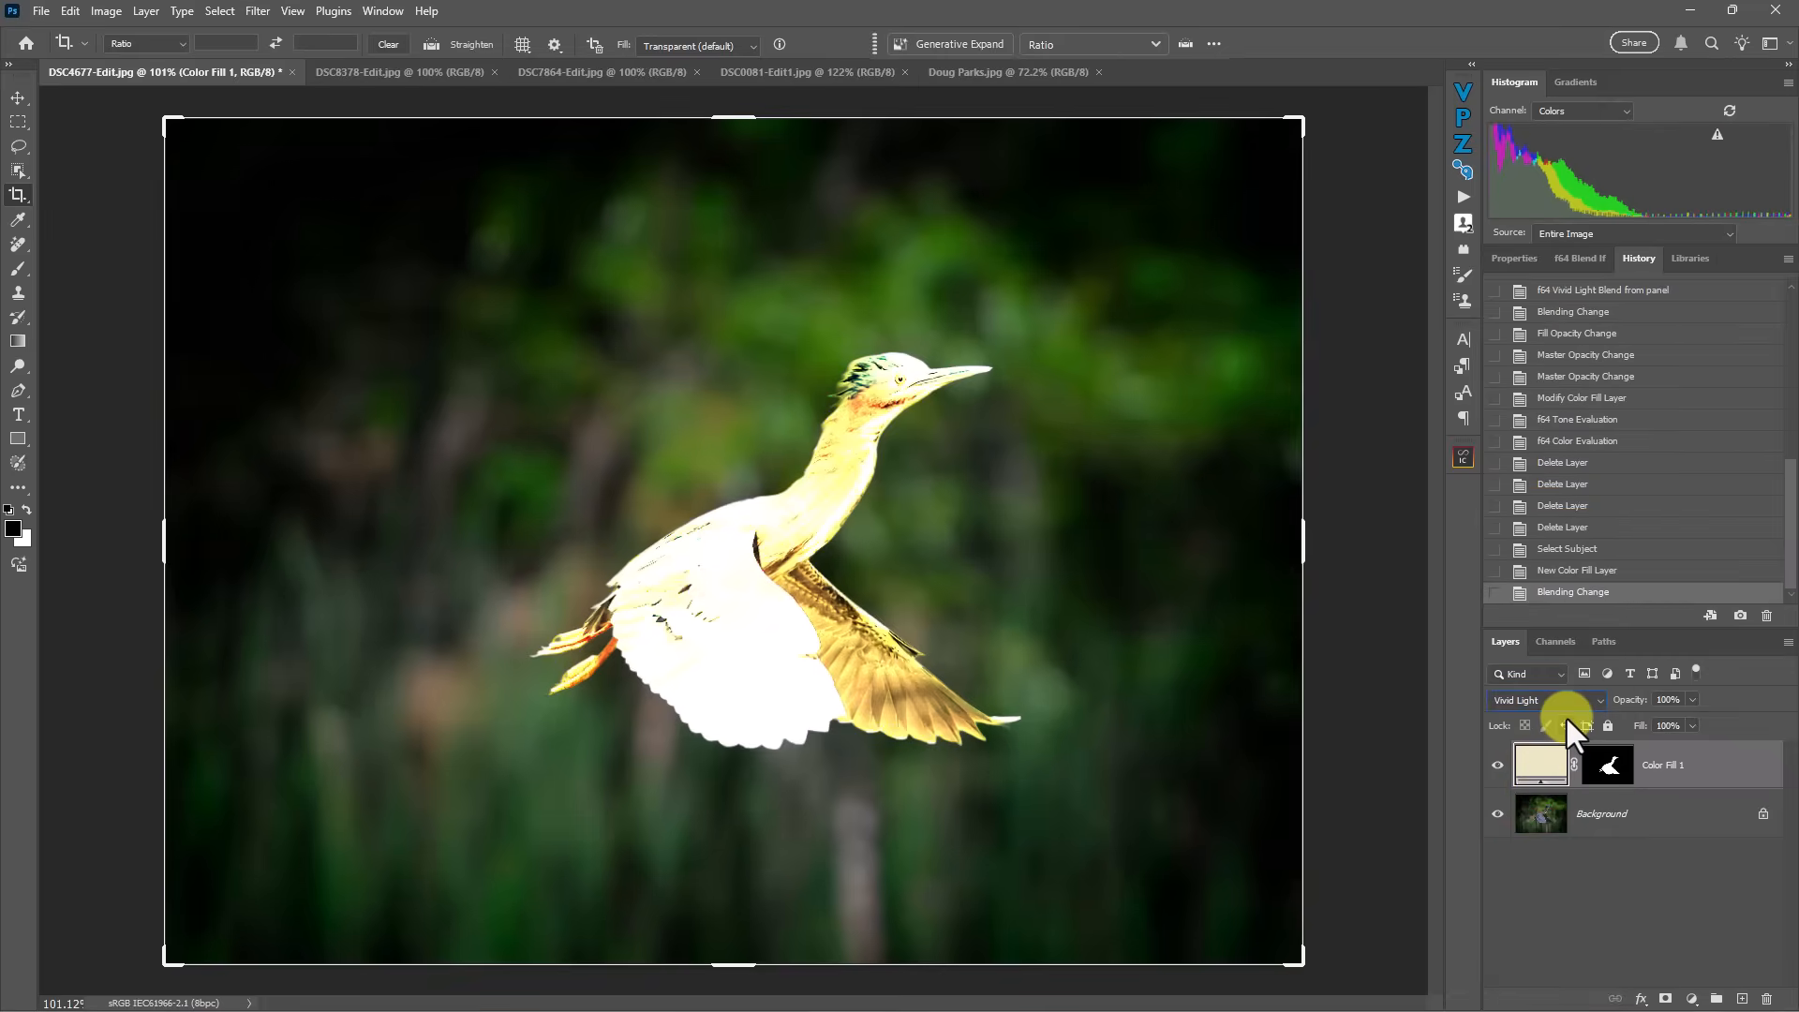
pyautogui.click(1691, 726)
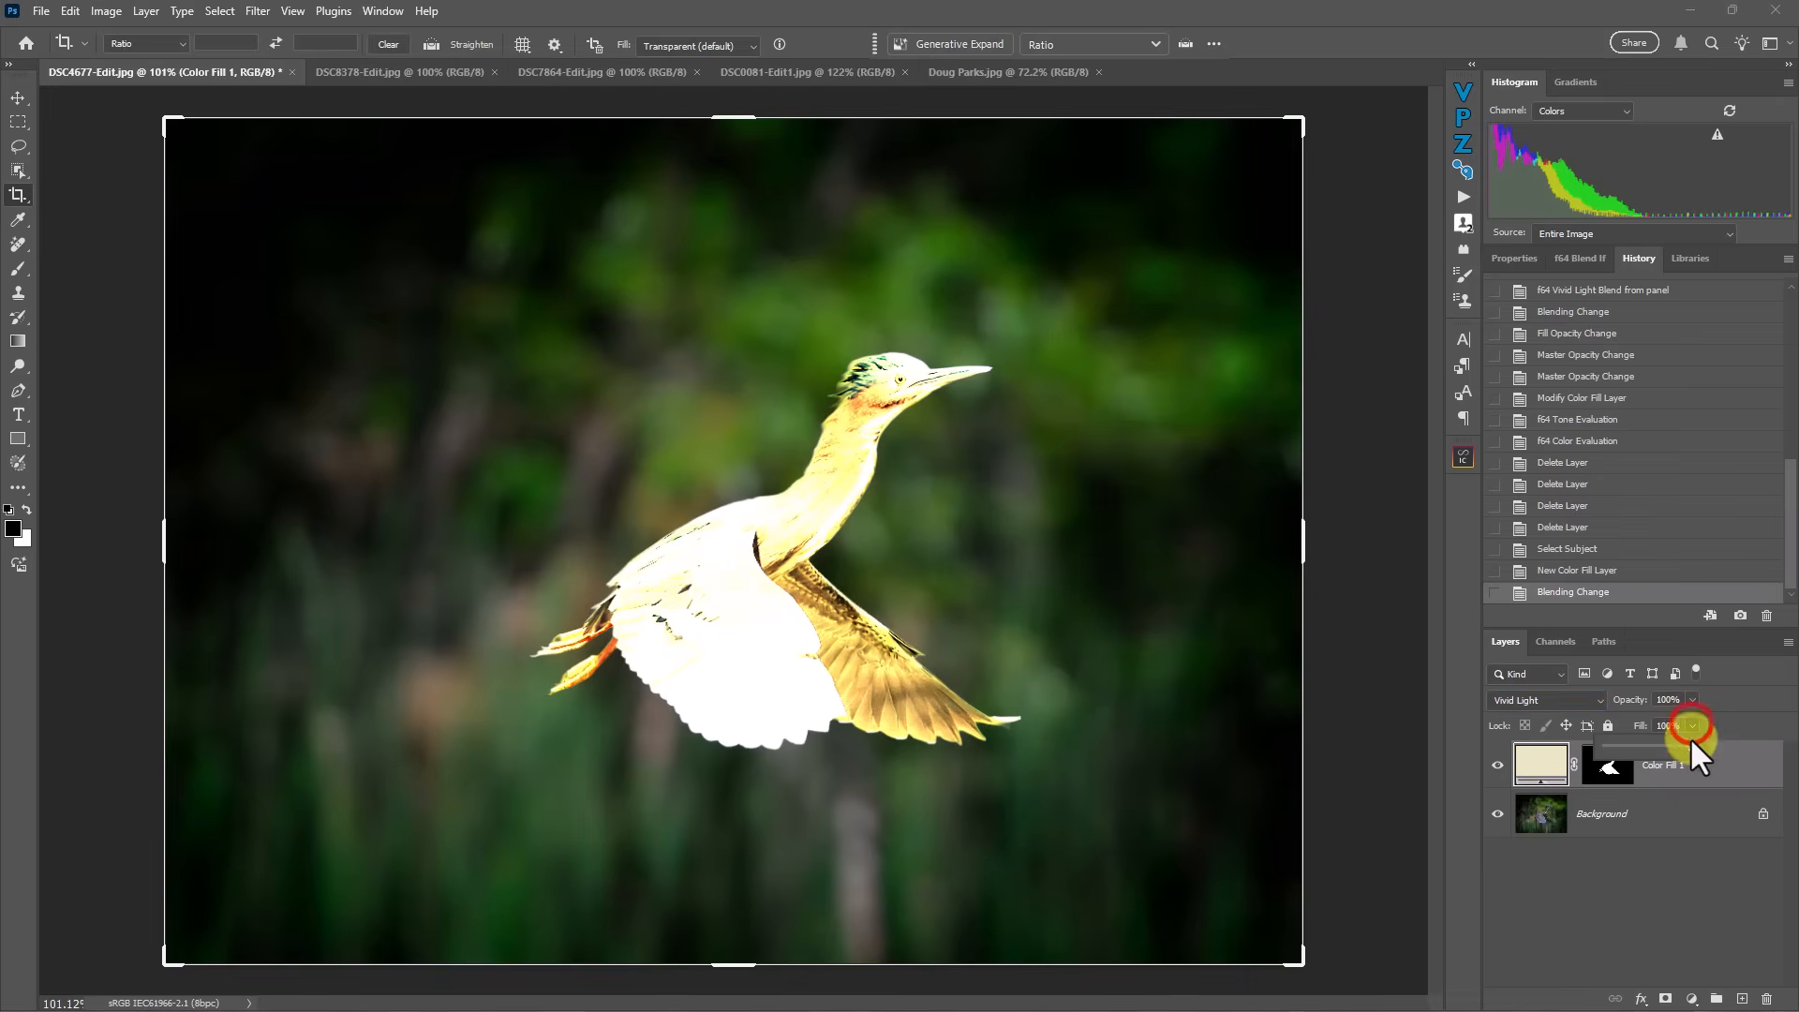
pyautogui.moveTo(1694, 744); pyautogui.dragTo(1593, 747)
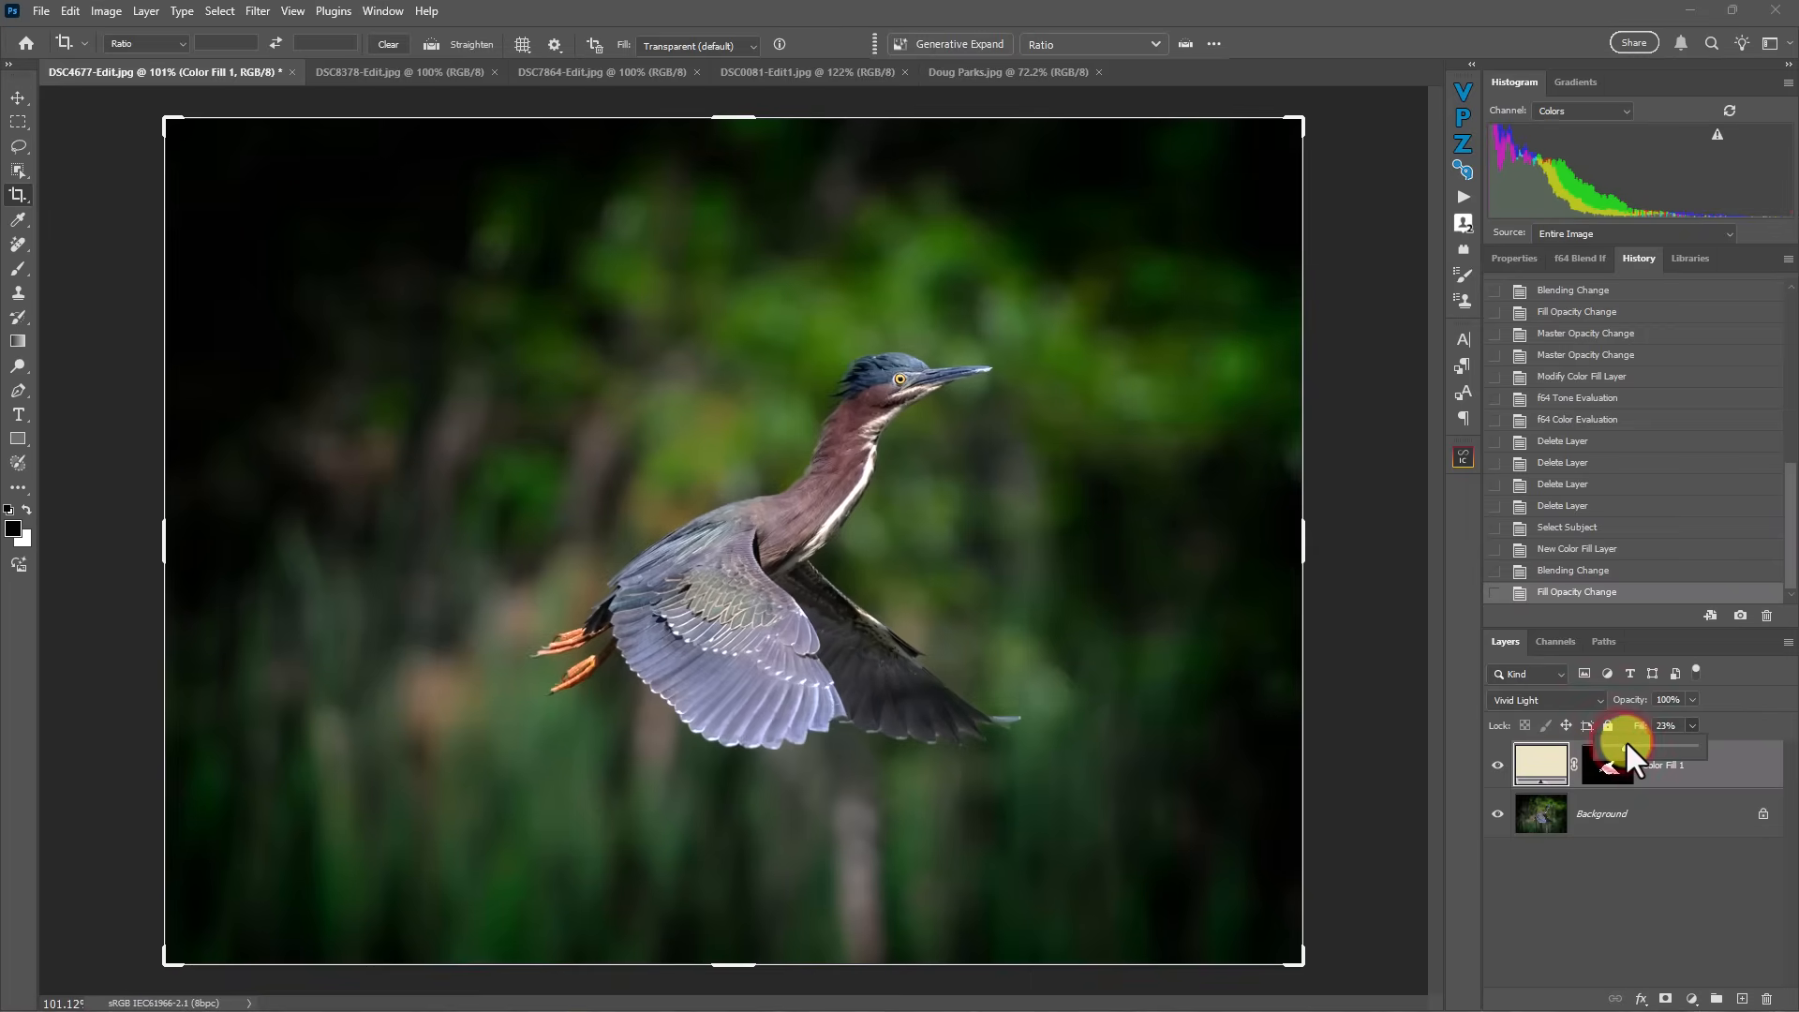
pyautogui.moveTo(1626, 744); pyautogui.dragTo(1619, 740)
pyautogui.click(1497, 765)
pyautogui.click(1498, 766)
pyautogui.click(1497, 765)
pyautogui.click(1498, 766)
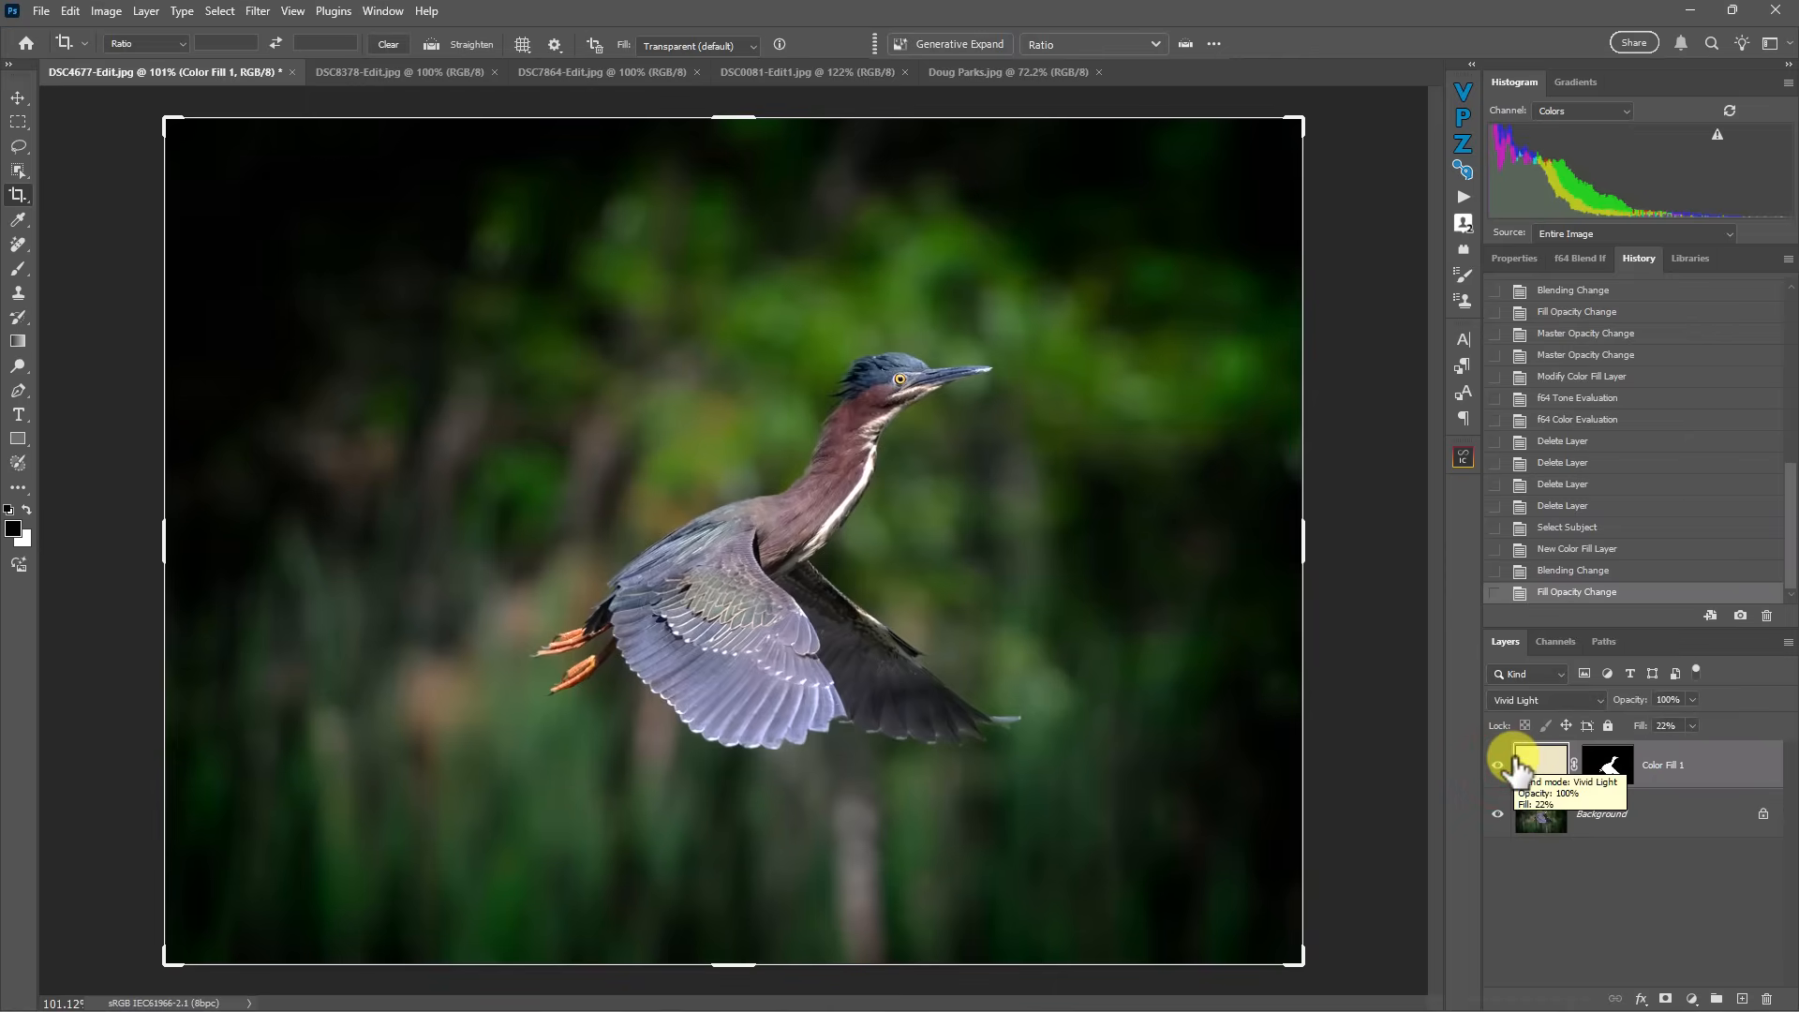
# - Restrict the bird's fill layer with Blend If by splitting the underlying layer's black slider to 58 / 134
pyautogui.click(1671, 761)
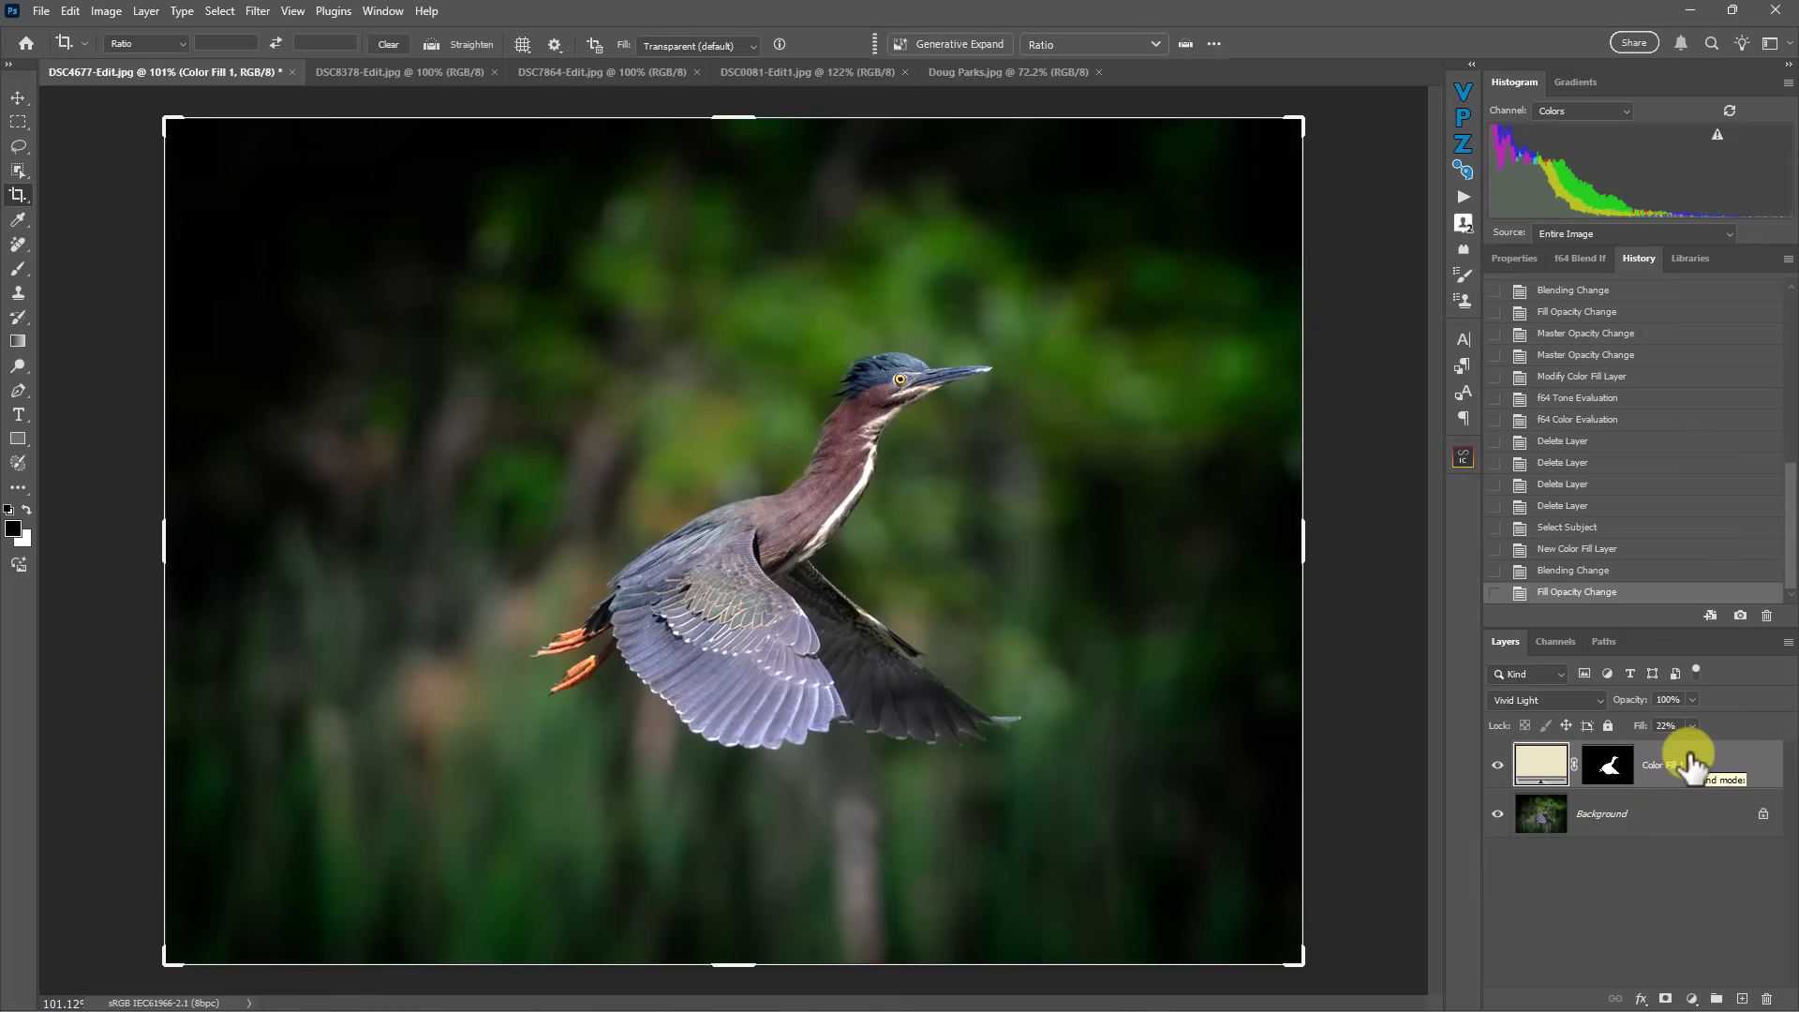
pyautogui.click(1591, 260)
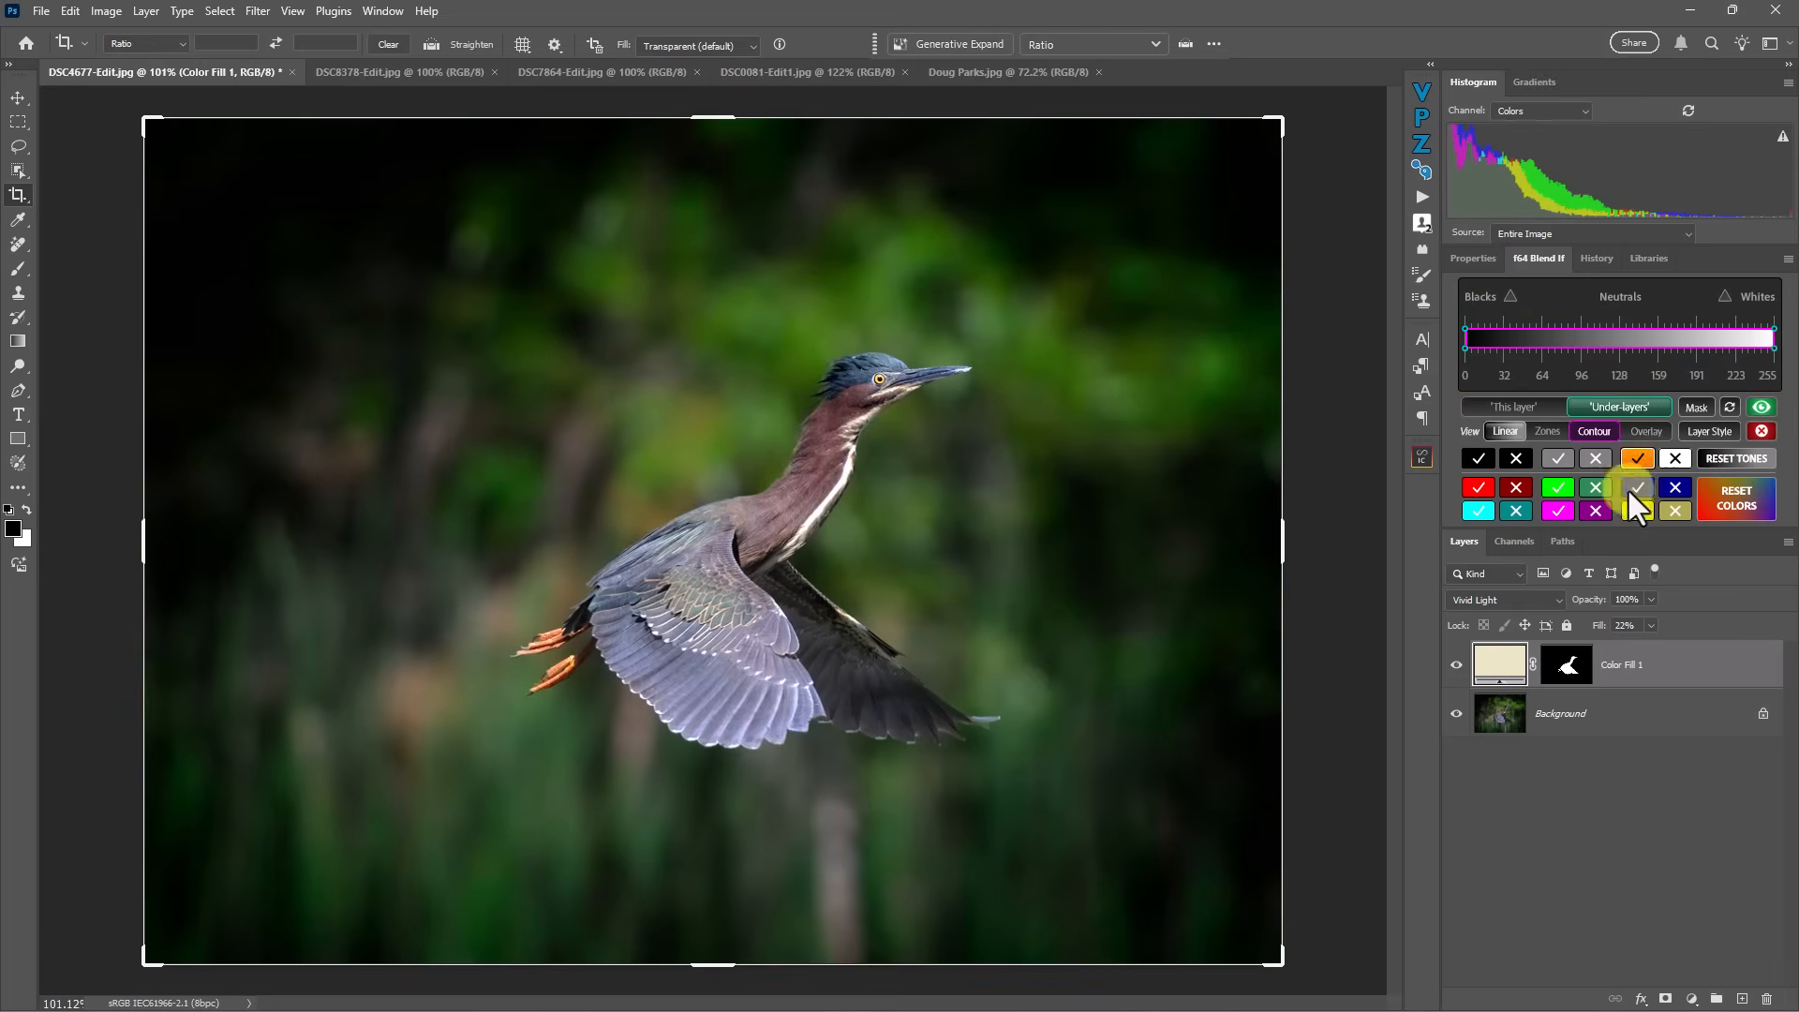
pyautogui.doubleClick(1706, 668)
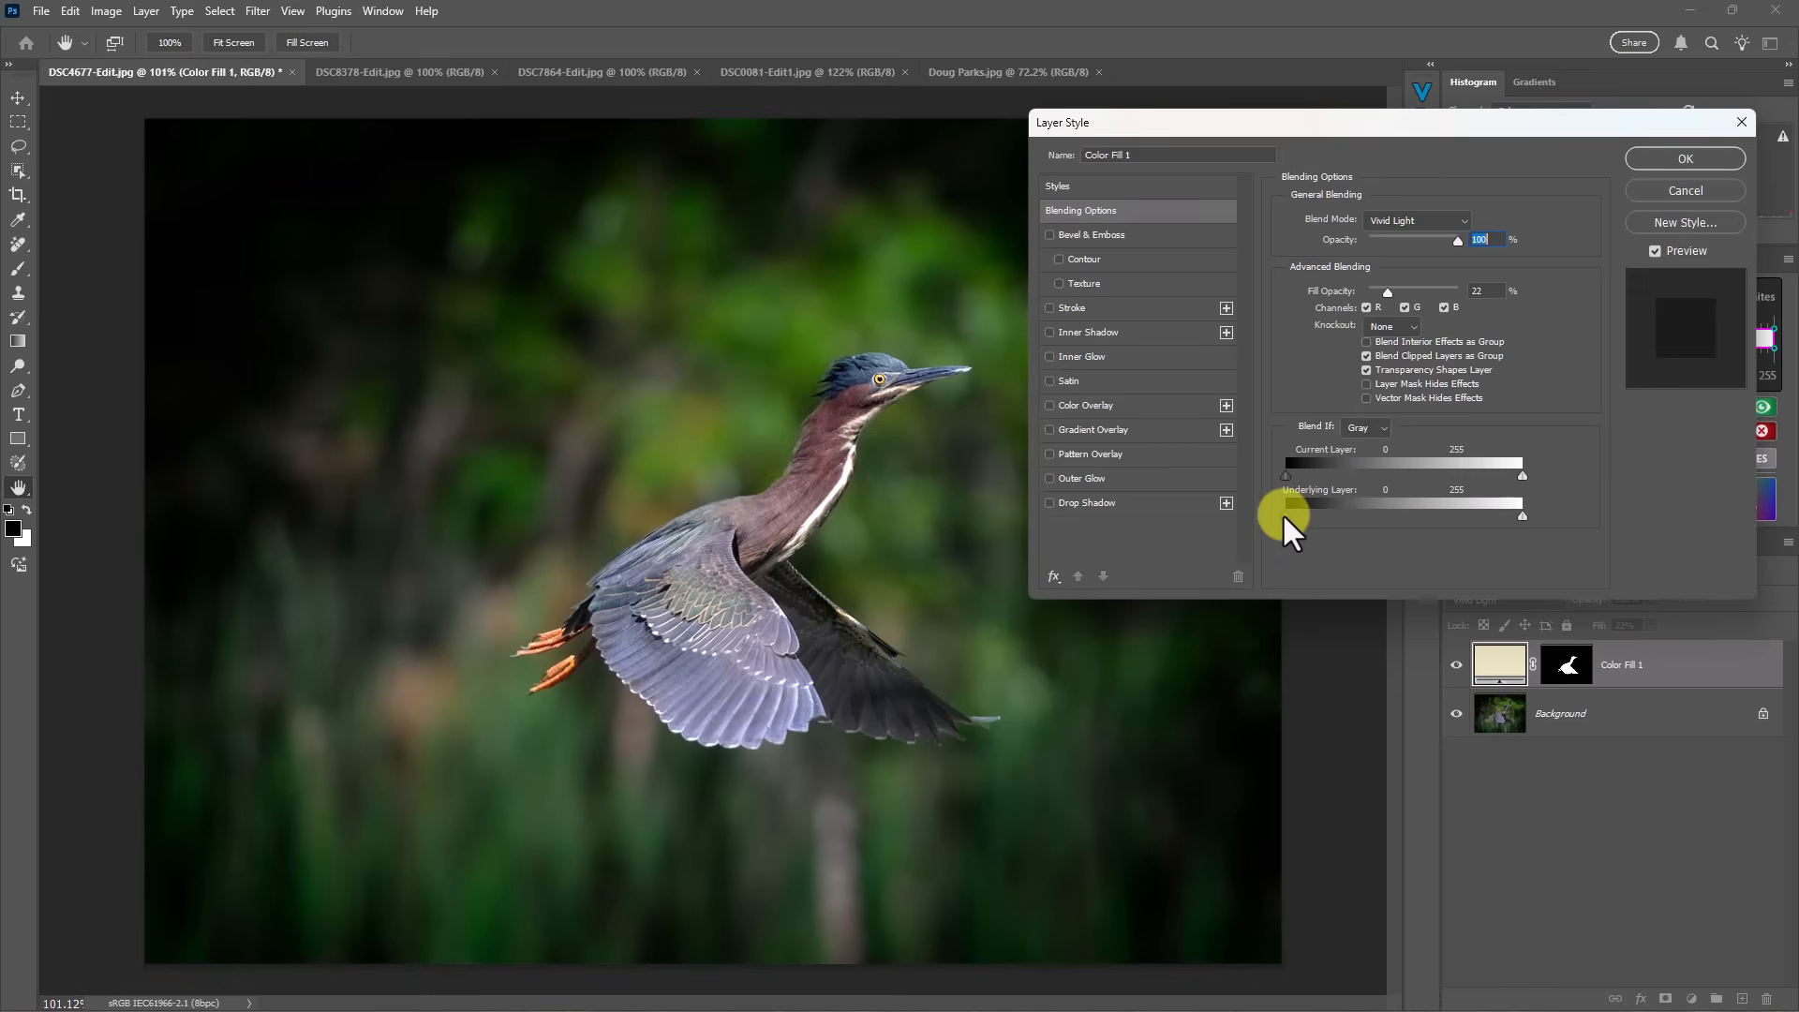
pyautogui.moveTo(1306, 514)
pyautogui.mouseDown()
pyautogui.moveTo(1410, 508)
pyautogui.moveTo(1337, 509)
pyautogui.mouseUp()
pyautogui.press('alt')
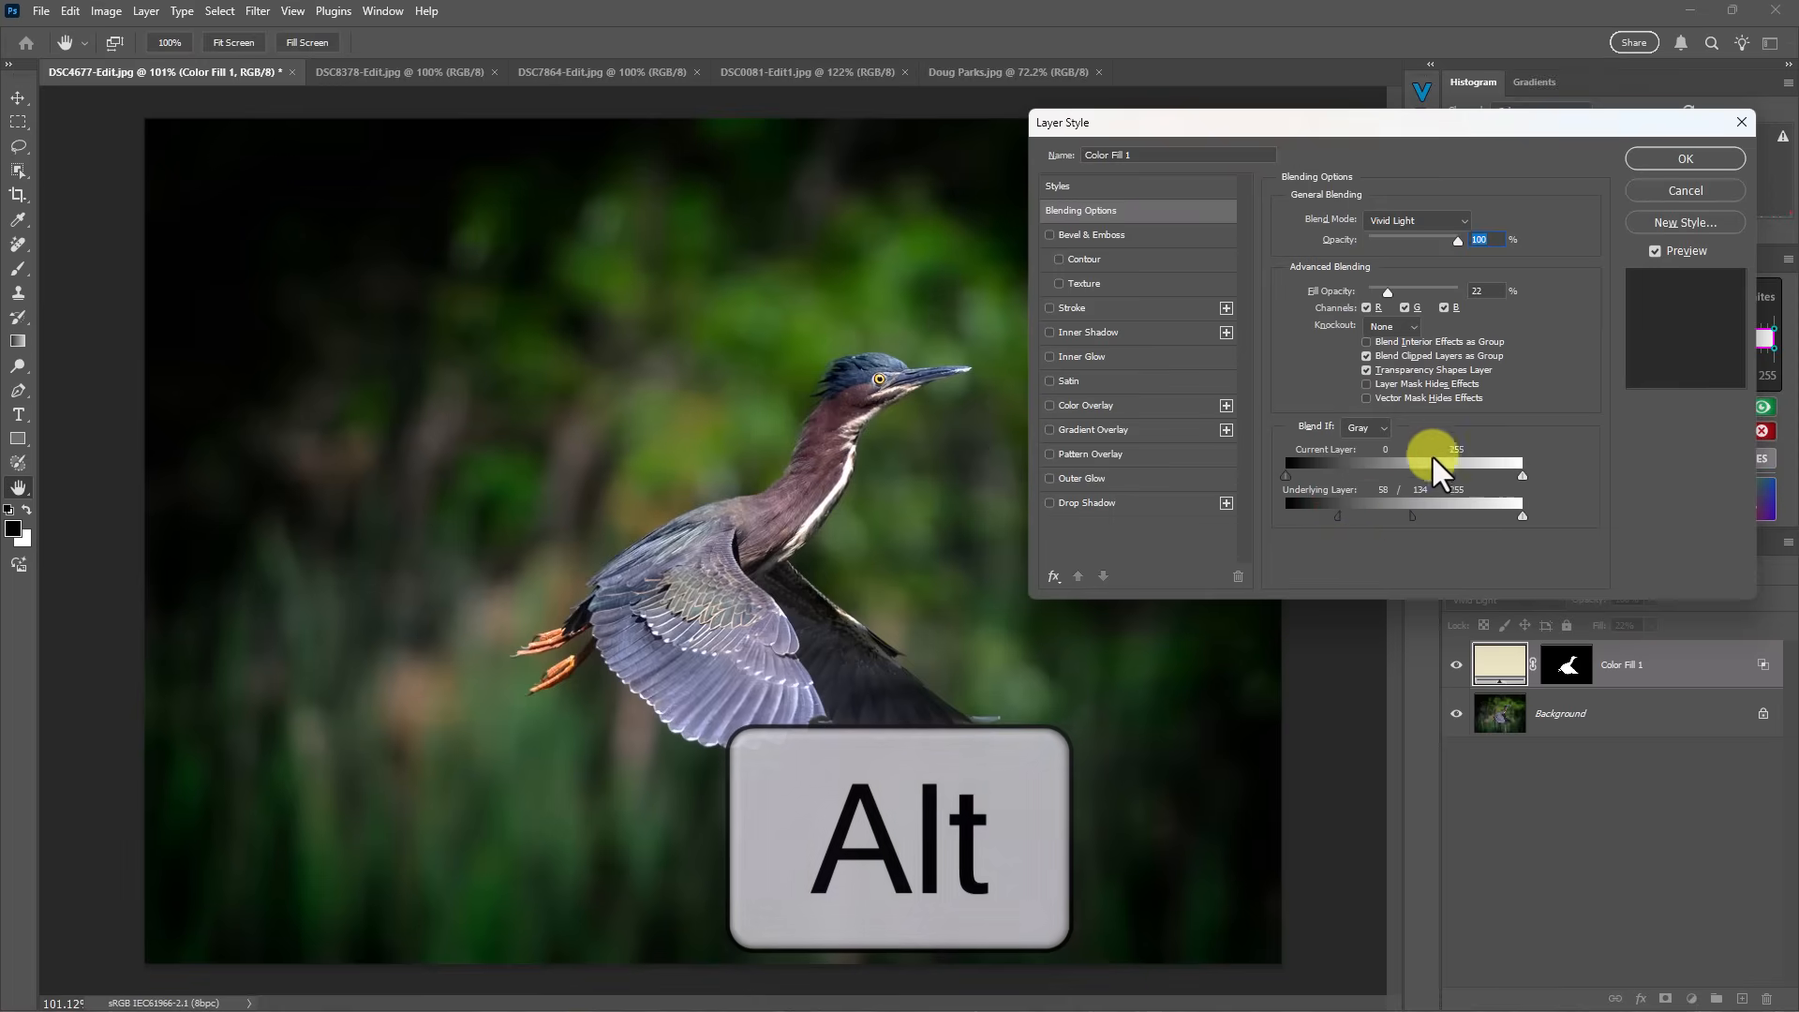
pyautogui.click(1684, 160)
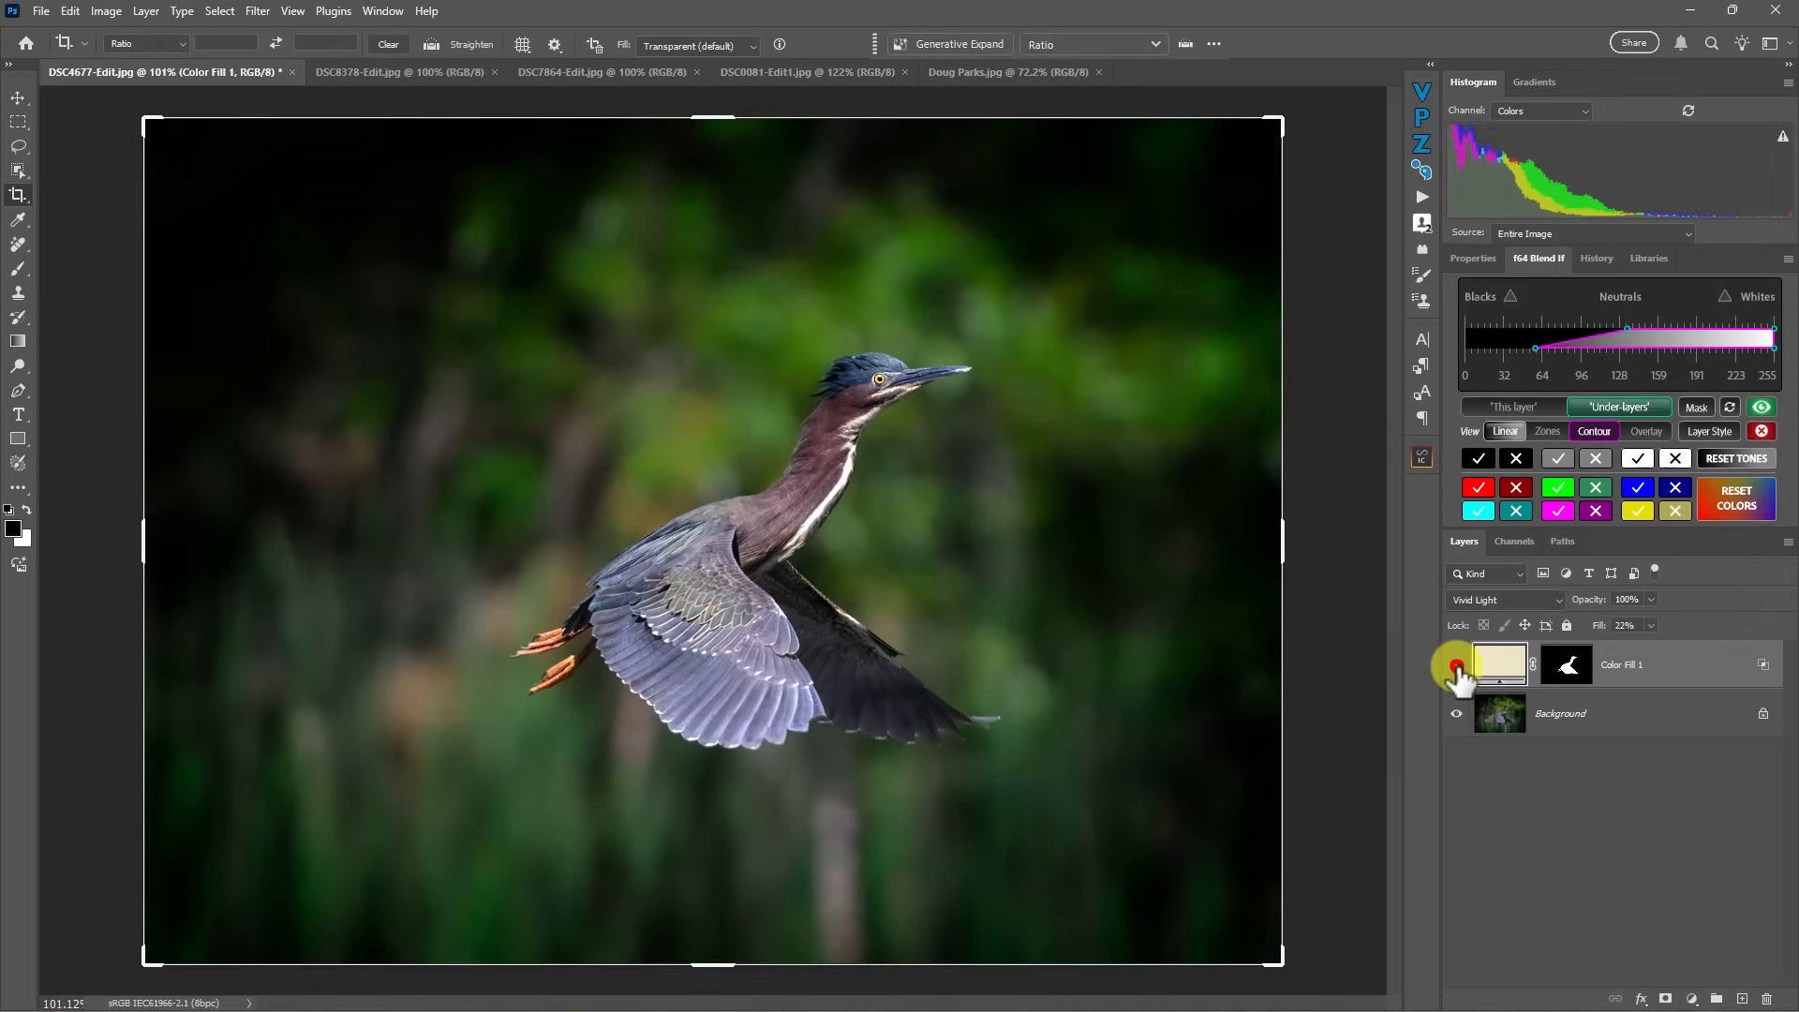
# - Compare the bird with and without the color fill layer to examine the effect on its highlights
pyautogui.click(1457, 666)
pyautogui.click(1457, 665)
pyautogui.click(1457, 665)
pyautogui.click(1457, 665)
pyautogui.click(1457, 665)
pyautogui.click(1457, 666)
pyautogui.click(1457, 665)
pyautogui.click(1457, 665)
# - Recolor the bird's fill layer to a darker warm yellow at 26% saturation and 87% brightness, and compare before and after
pyautogui.doubleClick(1500, 665)
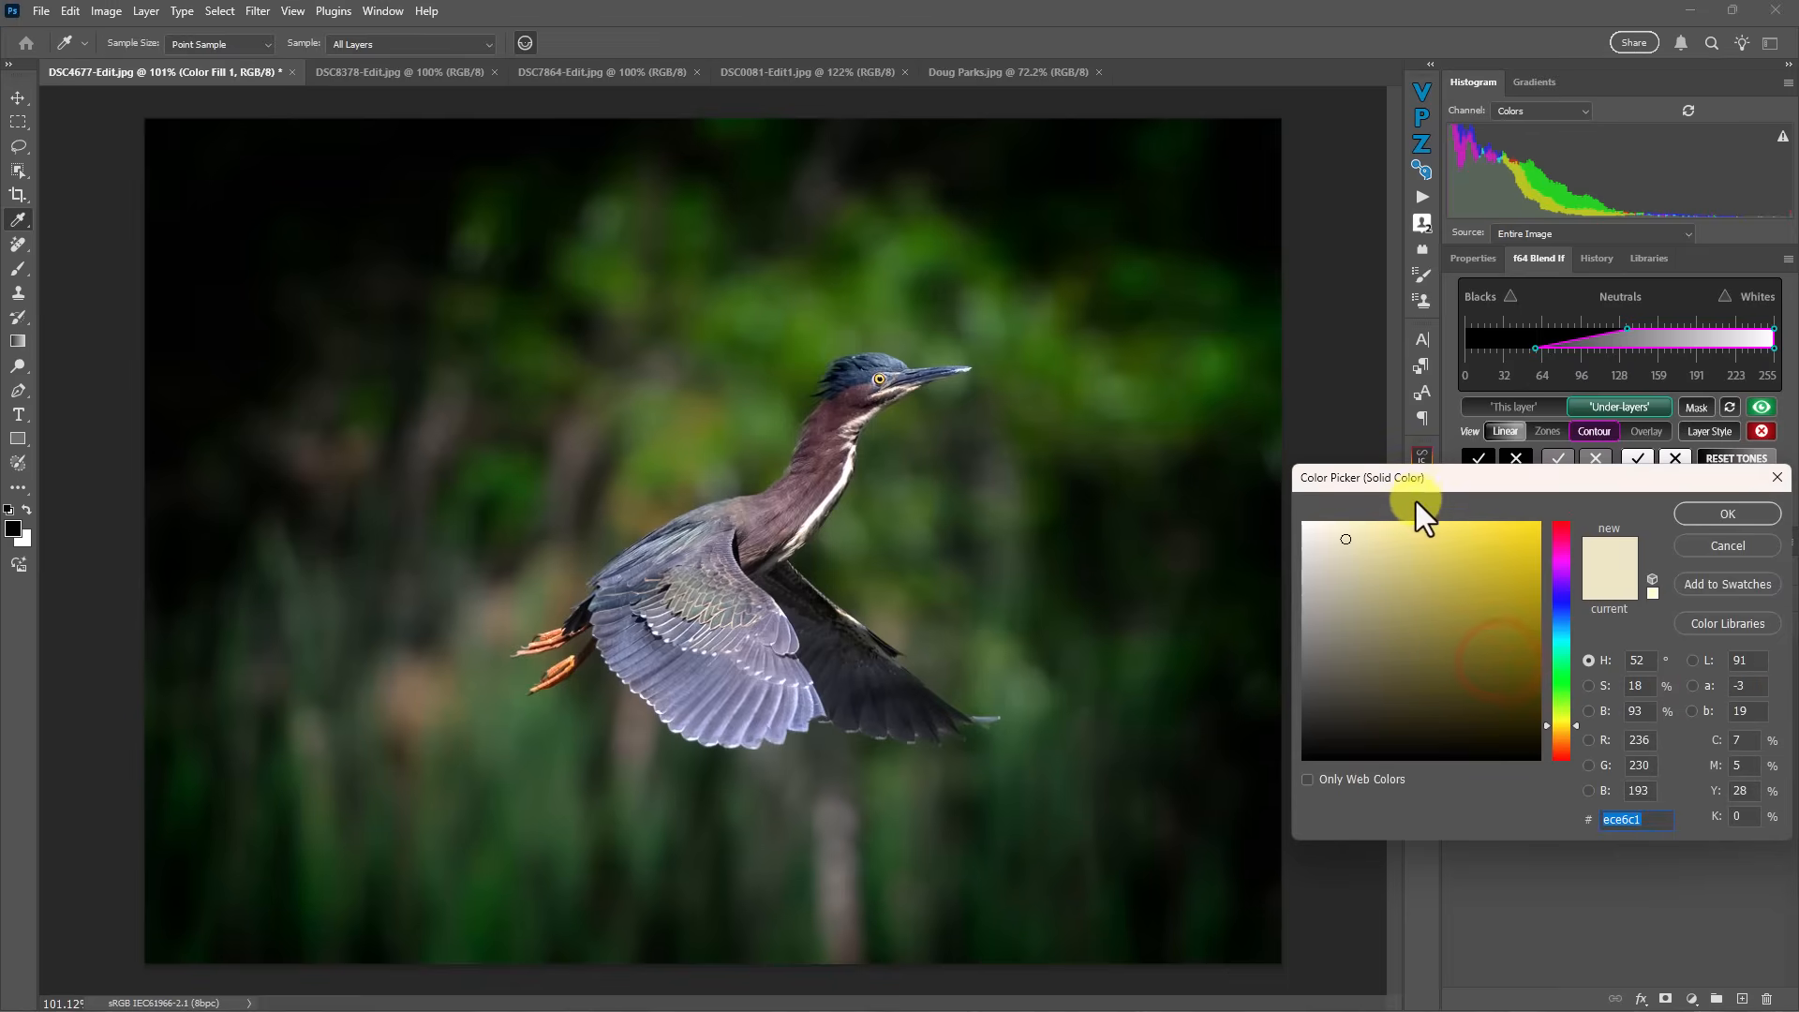
pyautogui.moveTo(1402, 477); pyautogui.dragTo(1299, 325)
pyautogui.moveTo(1252, 390)
pyautogui.mouseDown()
pyautogui.moveTo(1334, 408)
pyautogui.moveTo(1259, 454)
pyautogui.moveTo(1289, 378)
pyautogui.moveTo(1257, 381)
pyautogui.moveTo(1306, 432)
pyautogui.moveTo(1262, 401)
pyautogui.mouseUp()
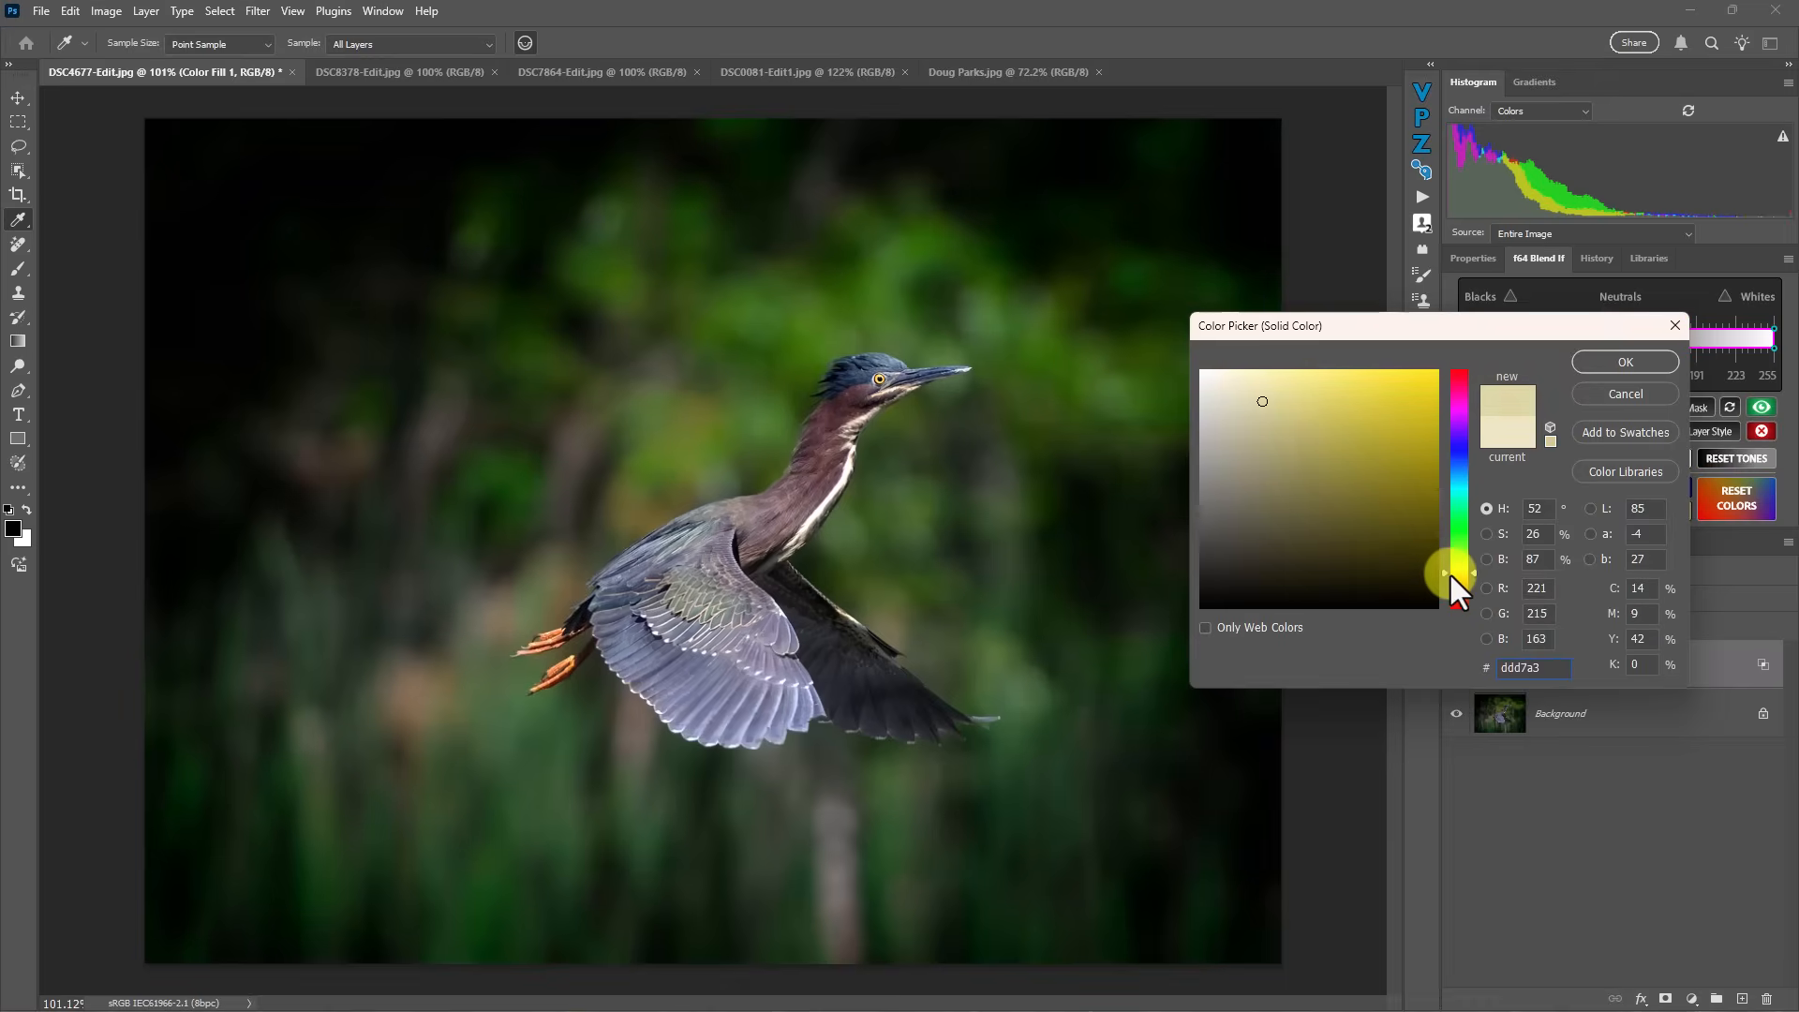
pyautogui.moveTo(1448, 573); pyautogui.dragTo(1448, 571)
pyautogui.moveTo(1459, 565); pyautogui.dragTo(1460, 582)
pyautogui.moveTo(1459, 574)
pyautogui.mouseDown()
pyautogui.moveTo(1460, 594)
pyautogui.moveTo(1460, 573)
pyautogui.mouseUp()
pyautogui.click(1623, 362)
pyautogui.press('c')
pyautogui.click(1456, 665)
pyautogui.click(1455, 665)
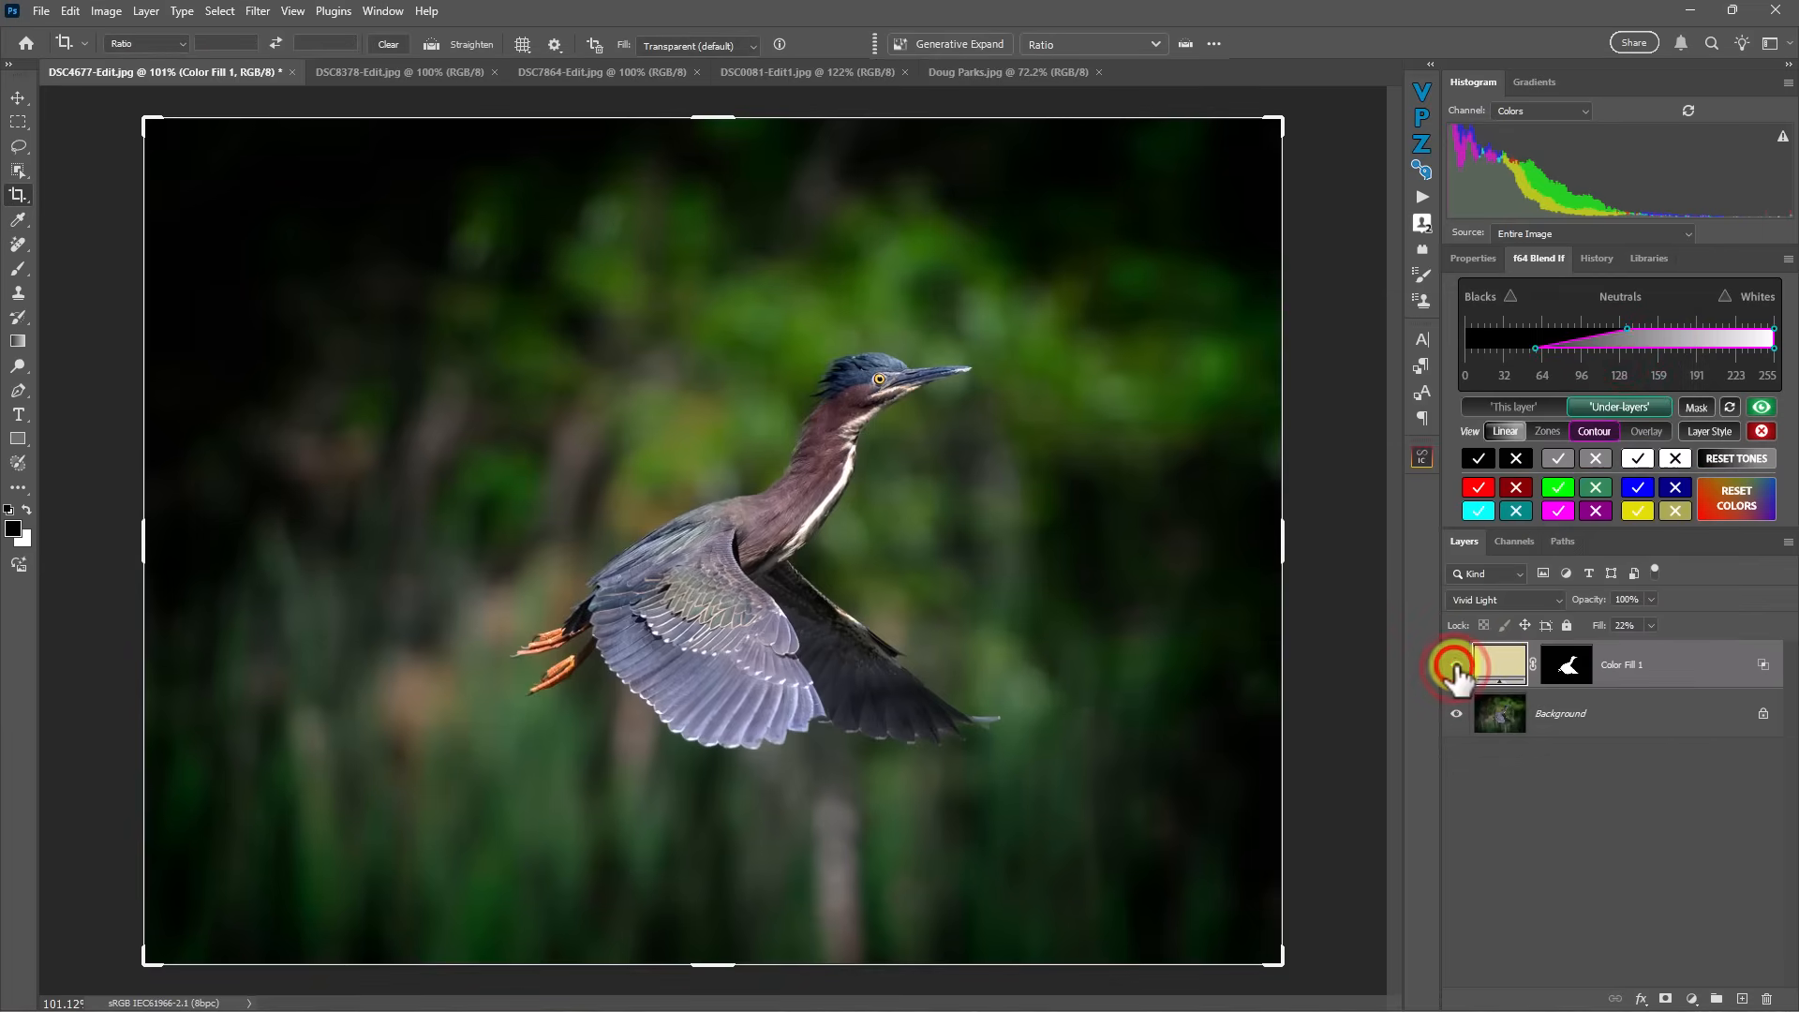
# - Load the bird's layer mask as a selection and invert it to select the background
pyautogui.press('ctrl')
pyautogui.keyDown('ctrl'); pyautogui.click(1569, 669); pyautogui.keyUp('ctrl')
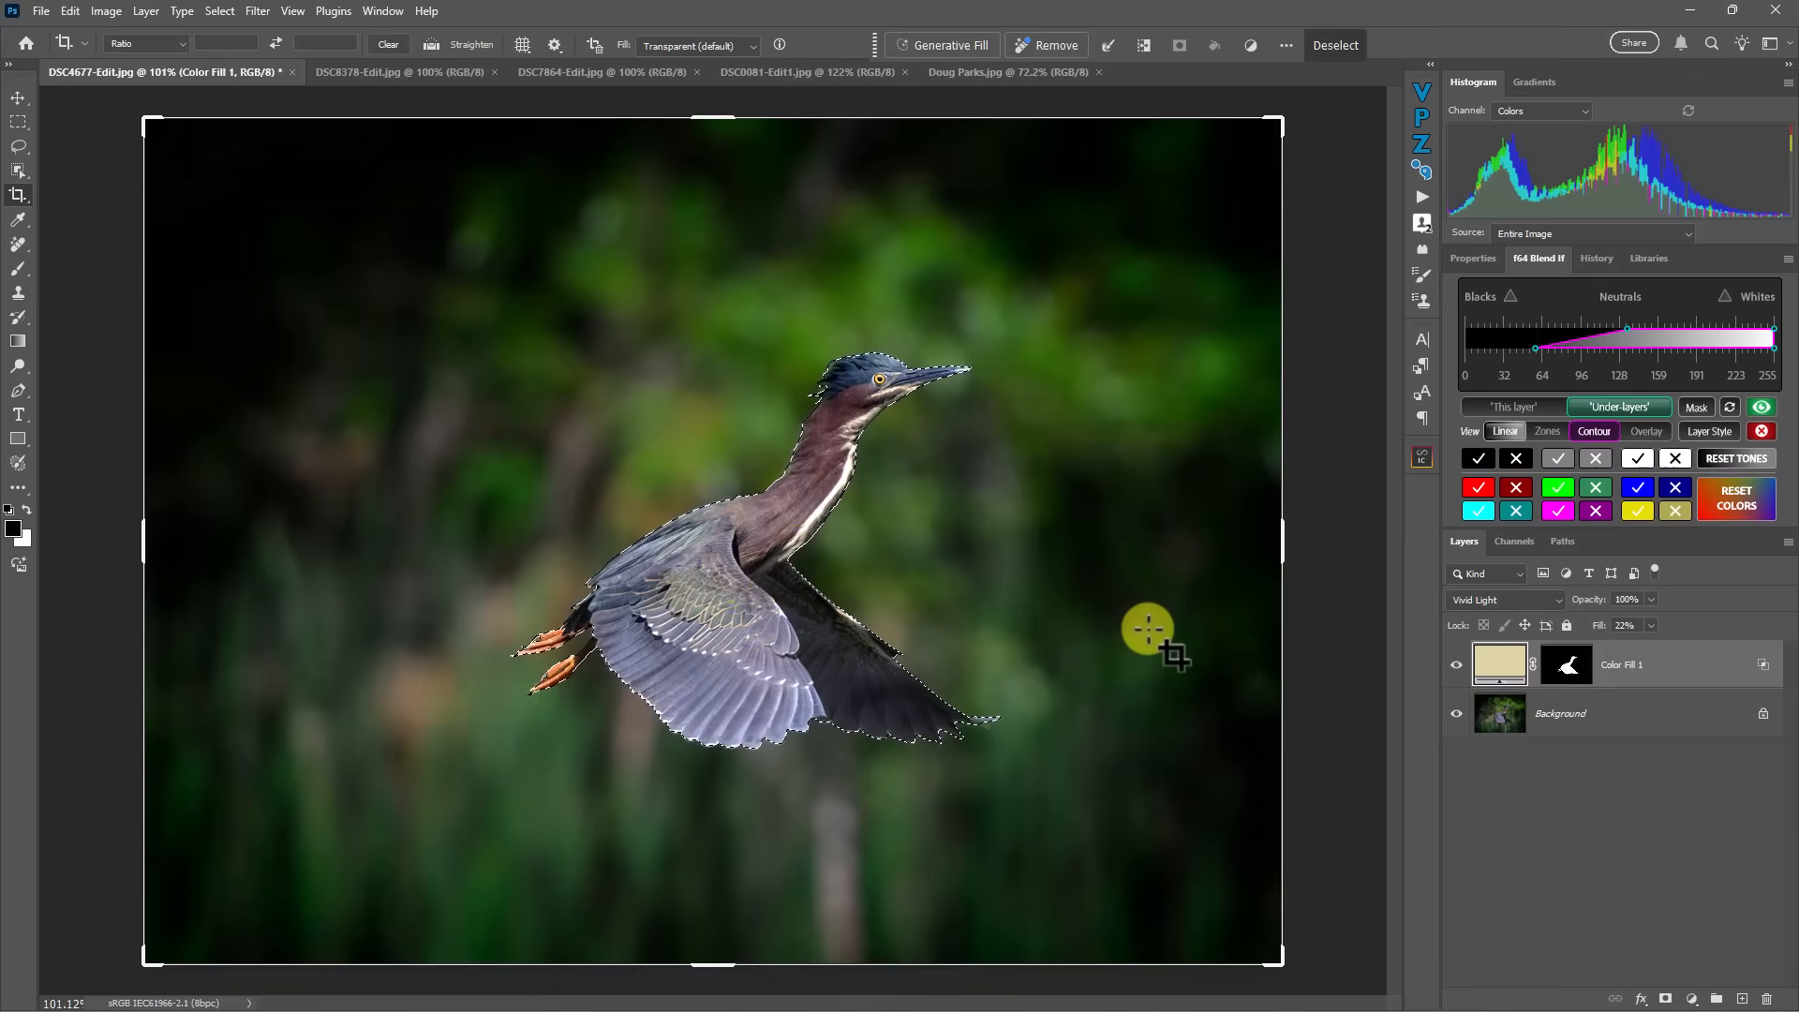
pyautogui.hotkey('ctrl', 'shift', 'i')
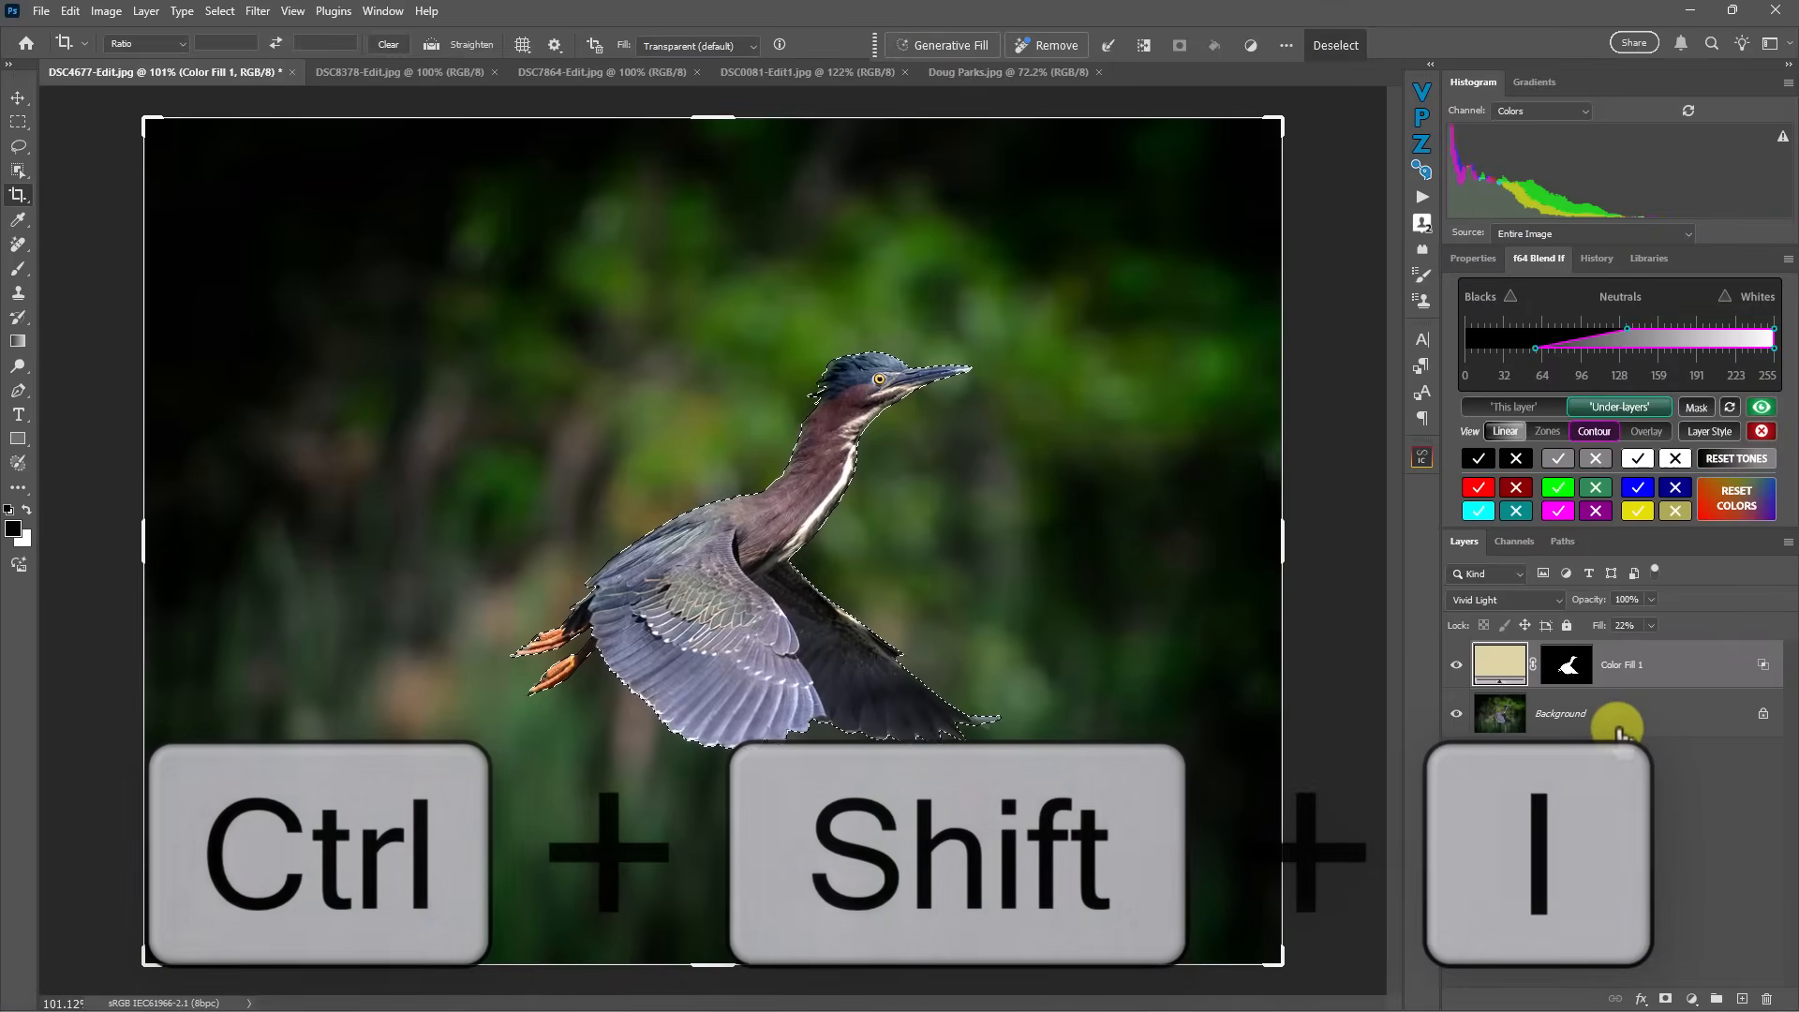
# - Add a Solid Color fill layer over the background in dark navy #24364f, based on a blue sampled from the bird's head
pyautogui.click(1690, 998)
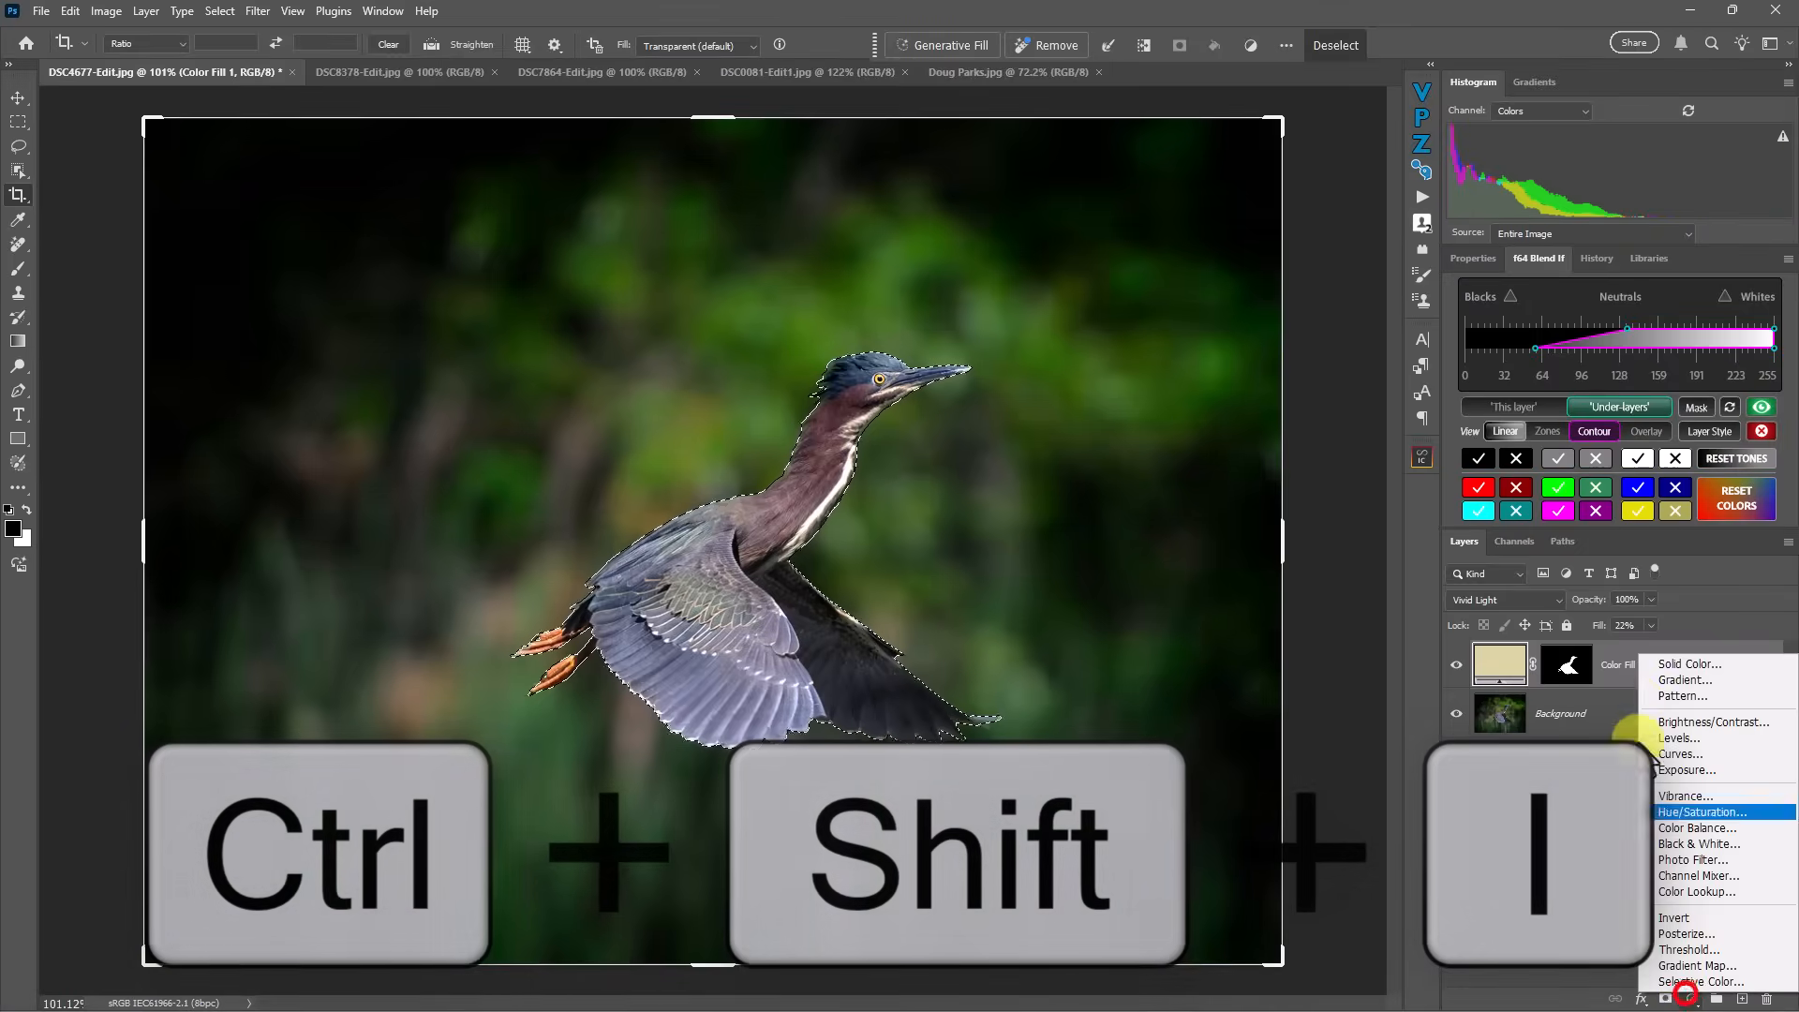
pyautogui.click(1668, 666)
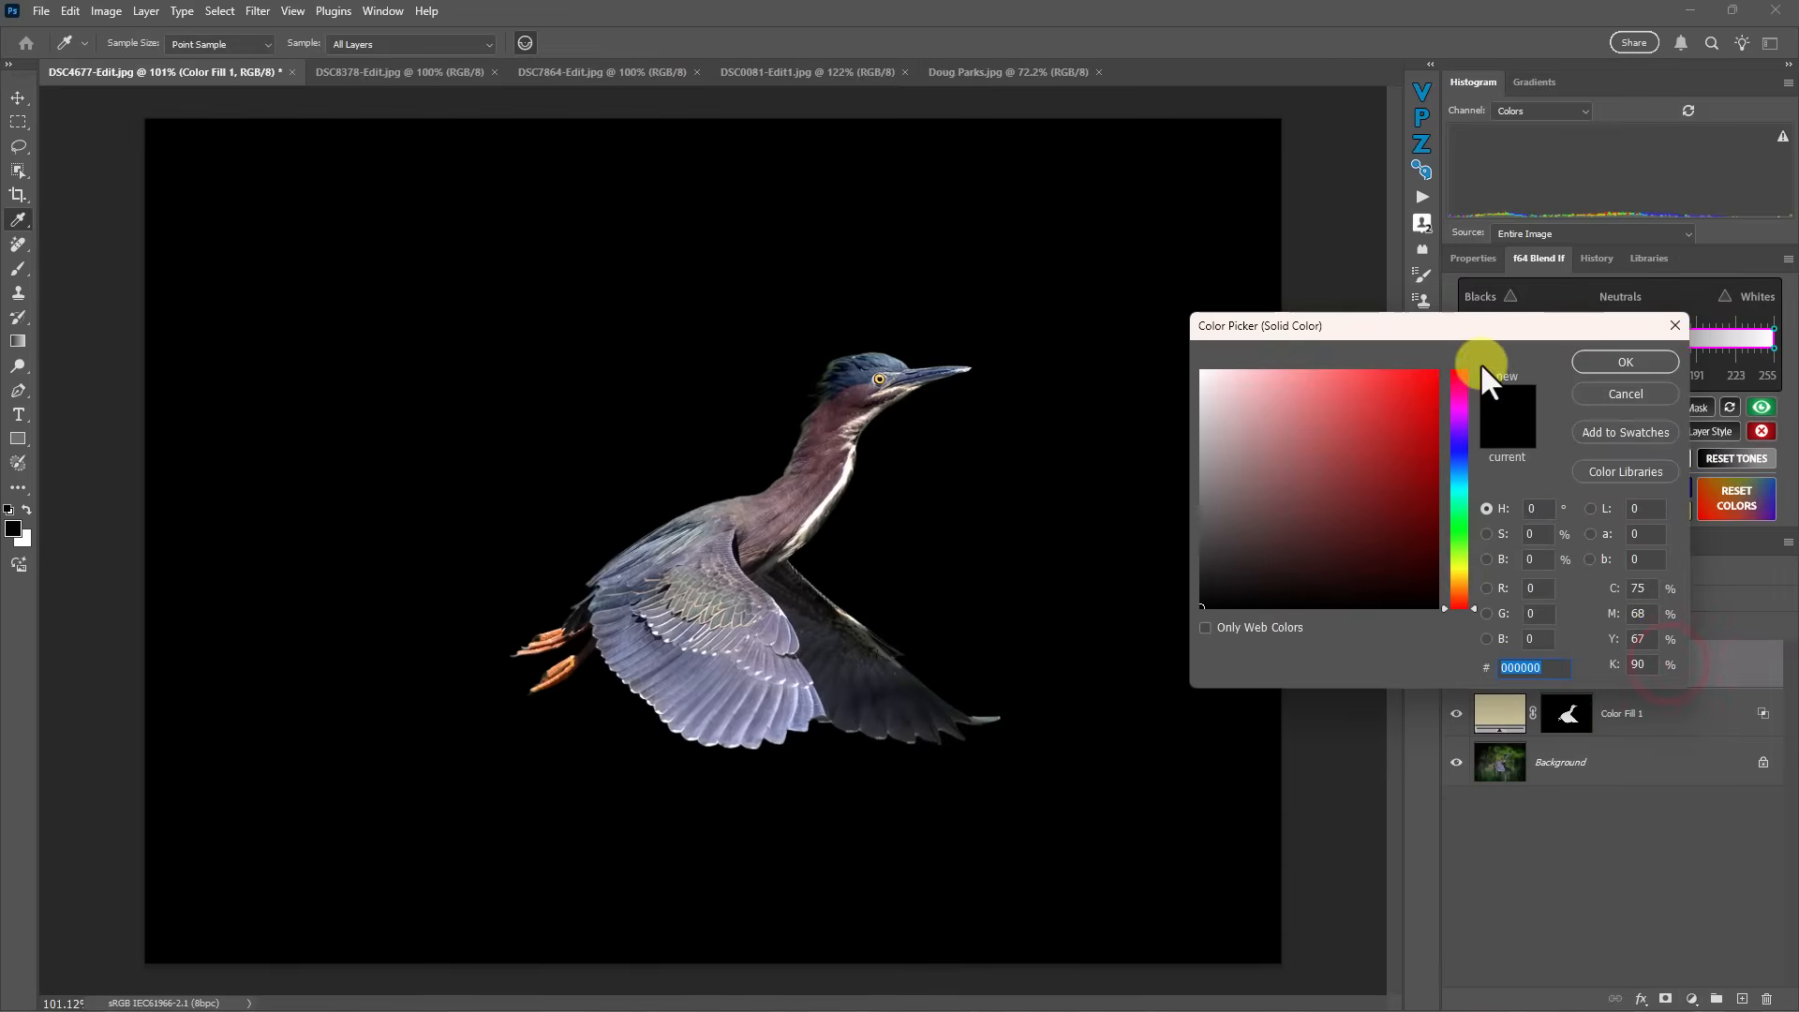
pyautogui.click(1464, 466)
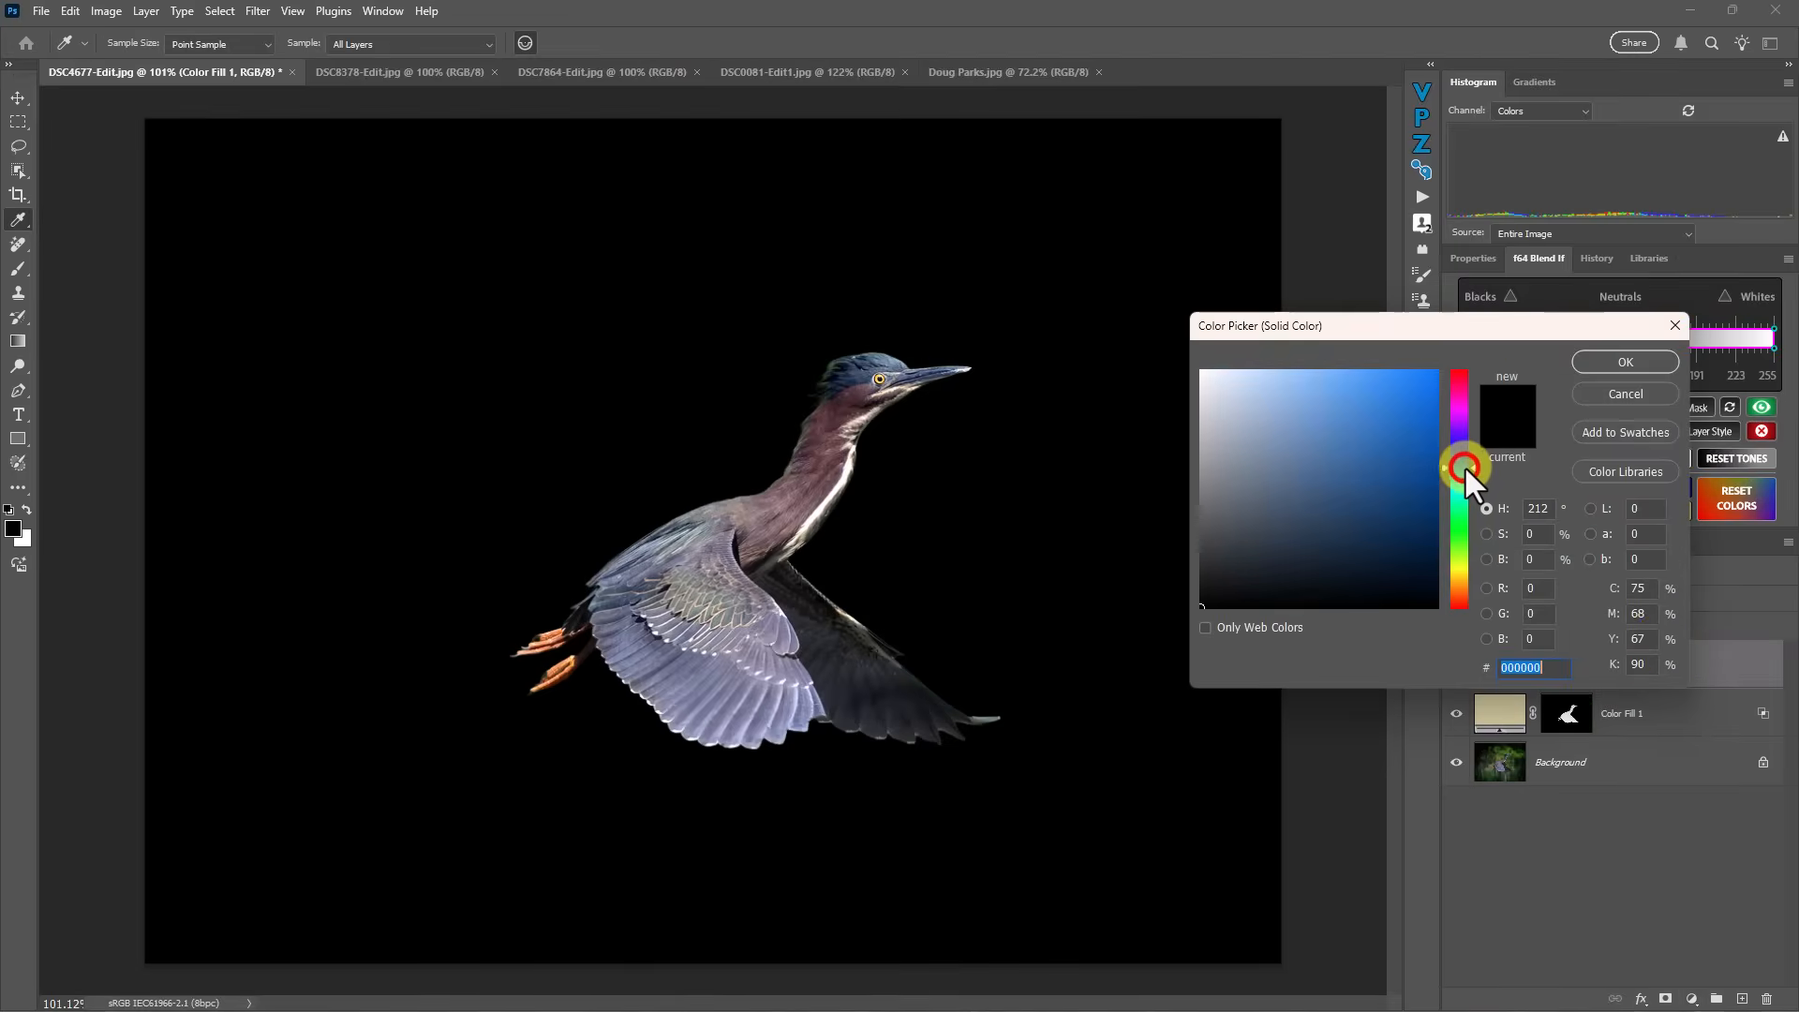
pyautogui.click(1407, 489)
pyautogui.moveTo(1406, 489)
pyautogui.mouseDown()
pyautogui.moveTo(1365, 538)
pyautogui.moveTo(1359, 511)
pyautogui.moveTo(1376, 523)
pyautogui.mouseUp()
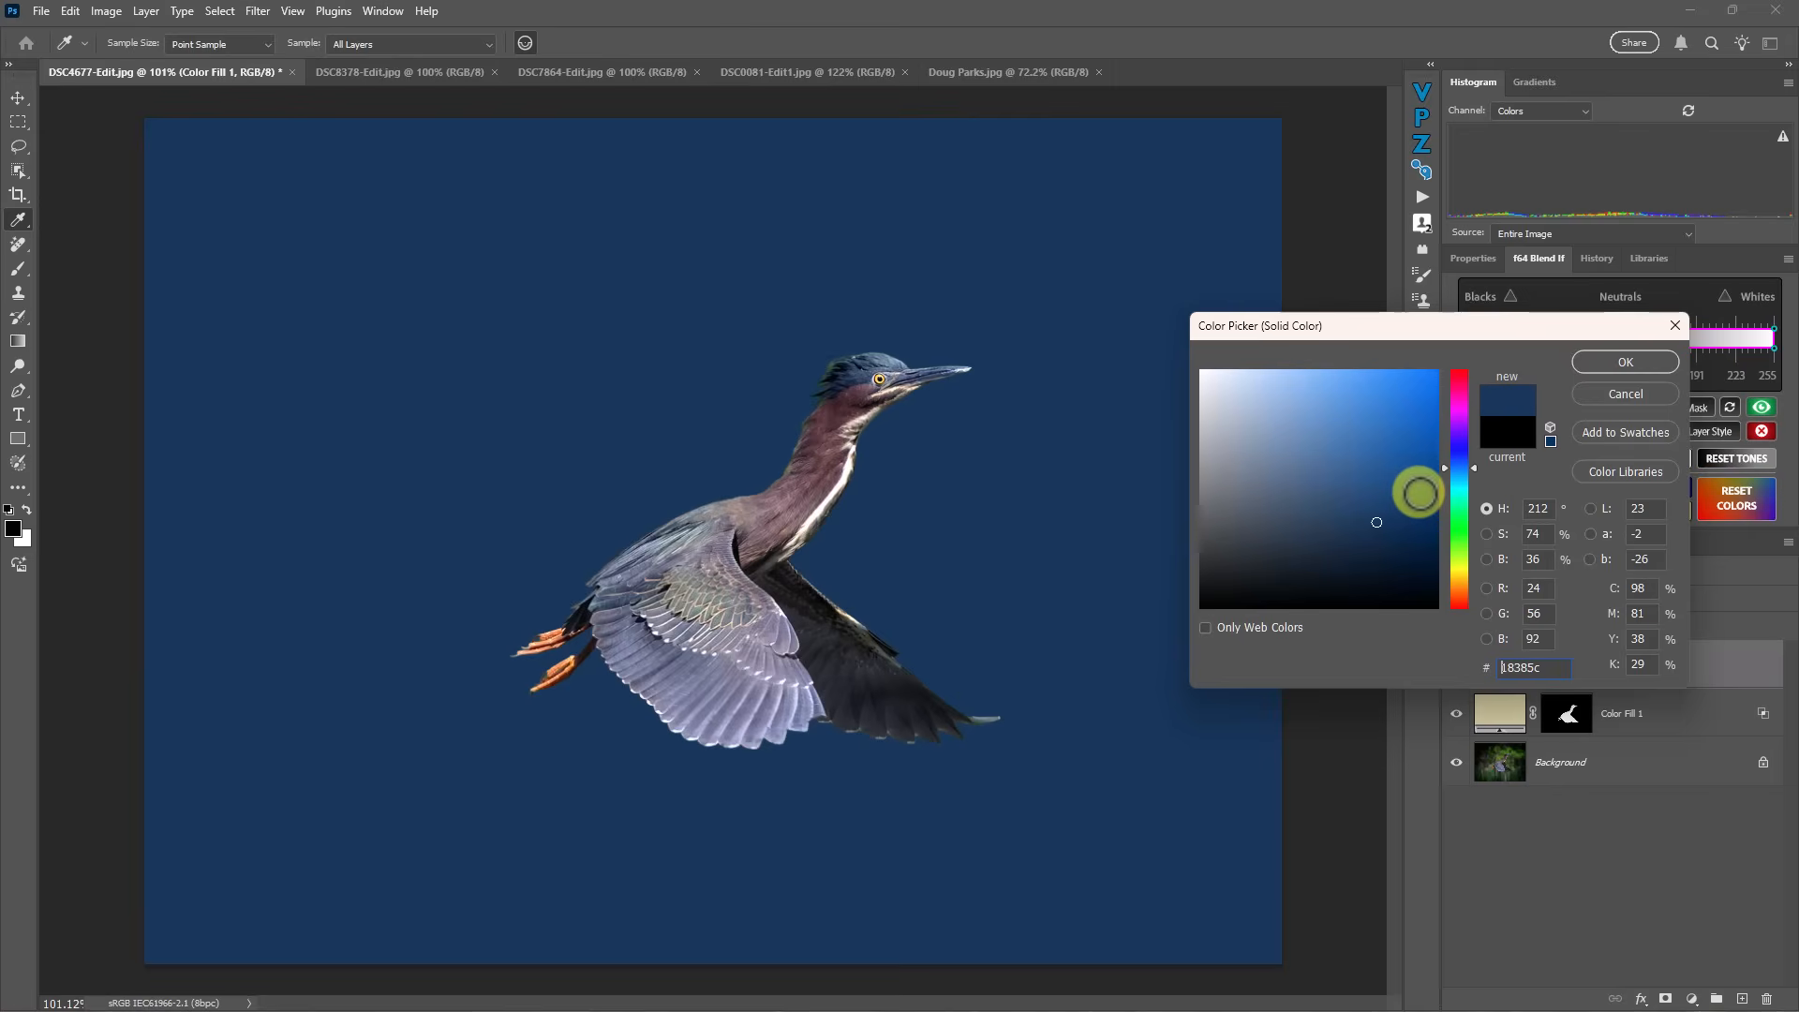
pyautogui.click(1387, 516)
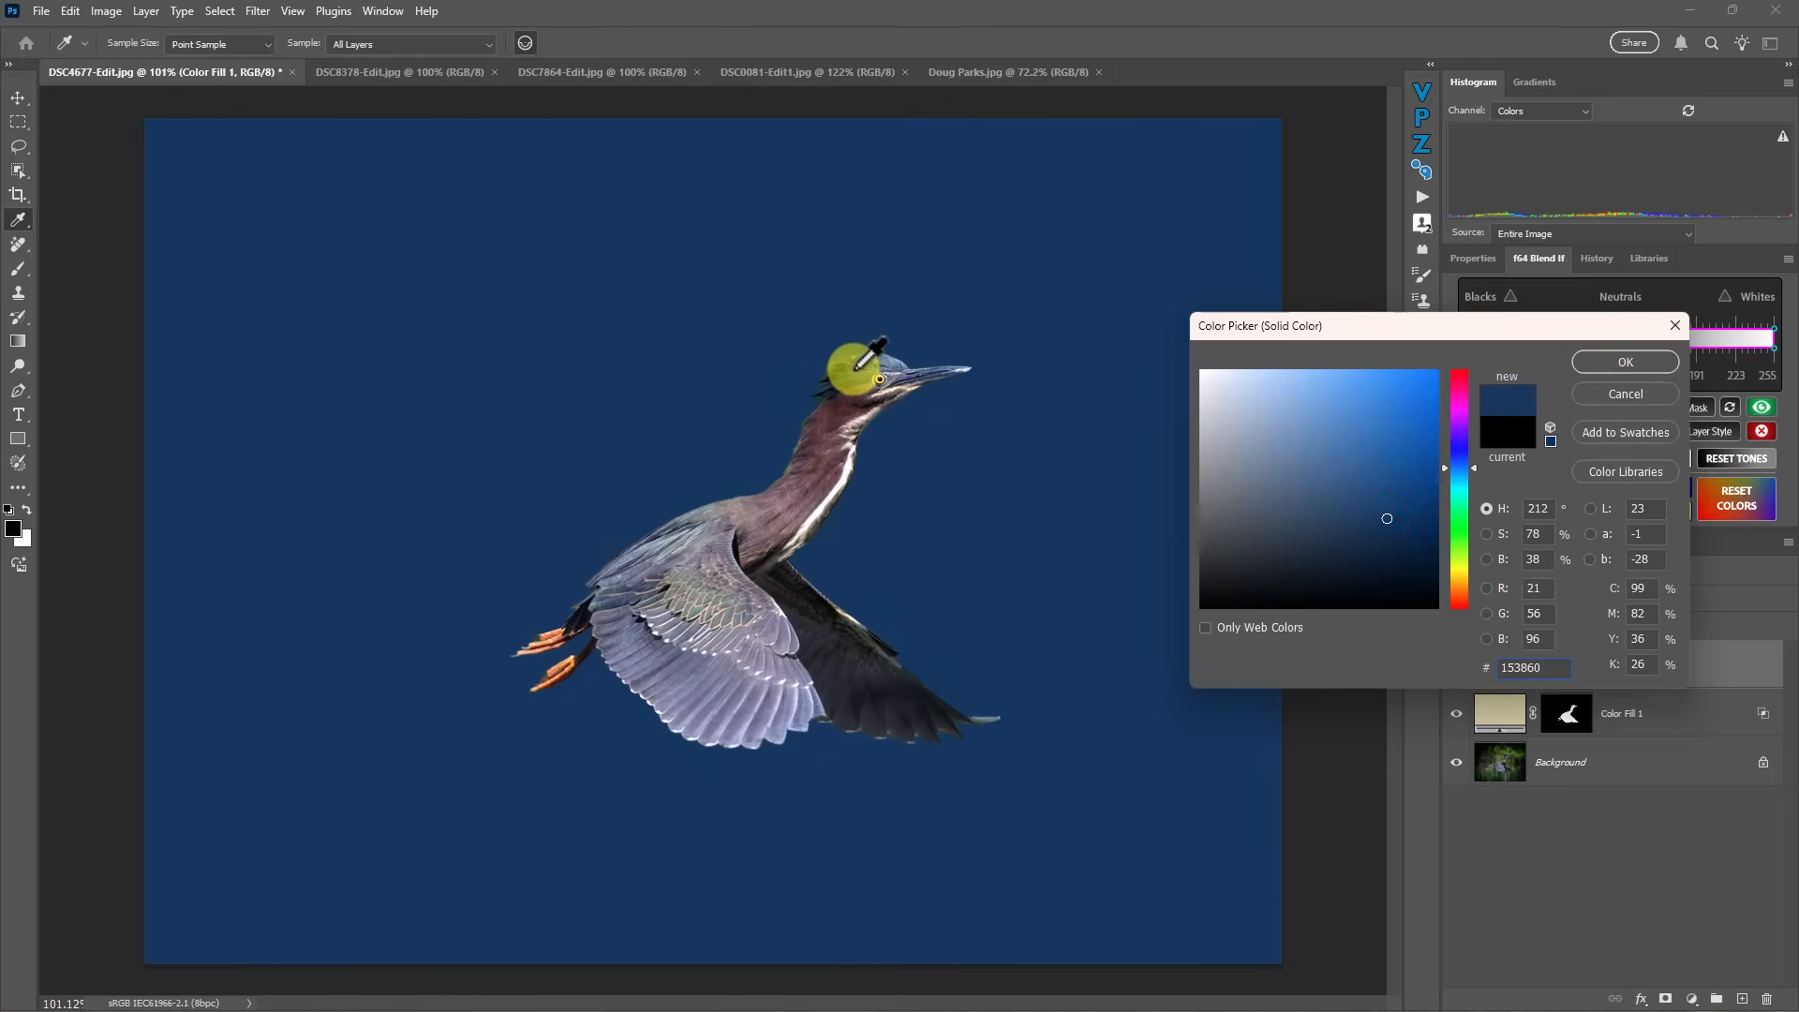
pyautogui.click(856, 371)
pyautogui.click(852, 374)
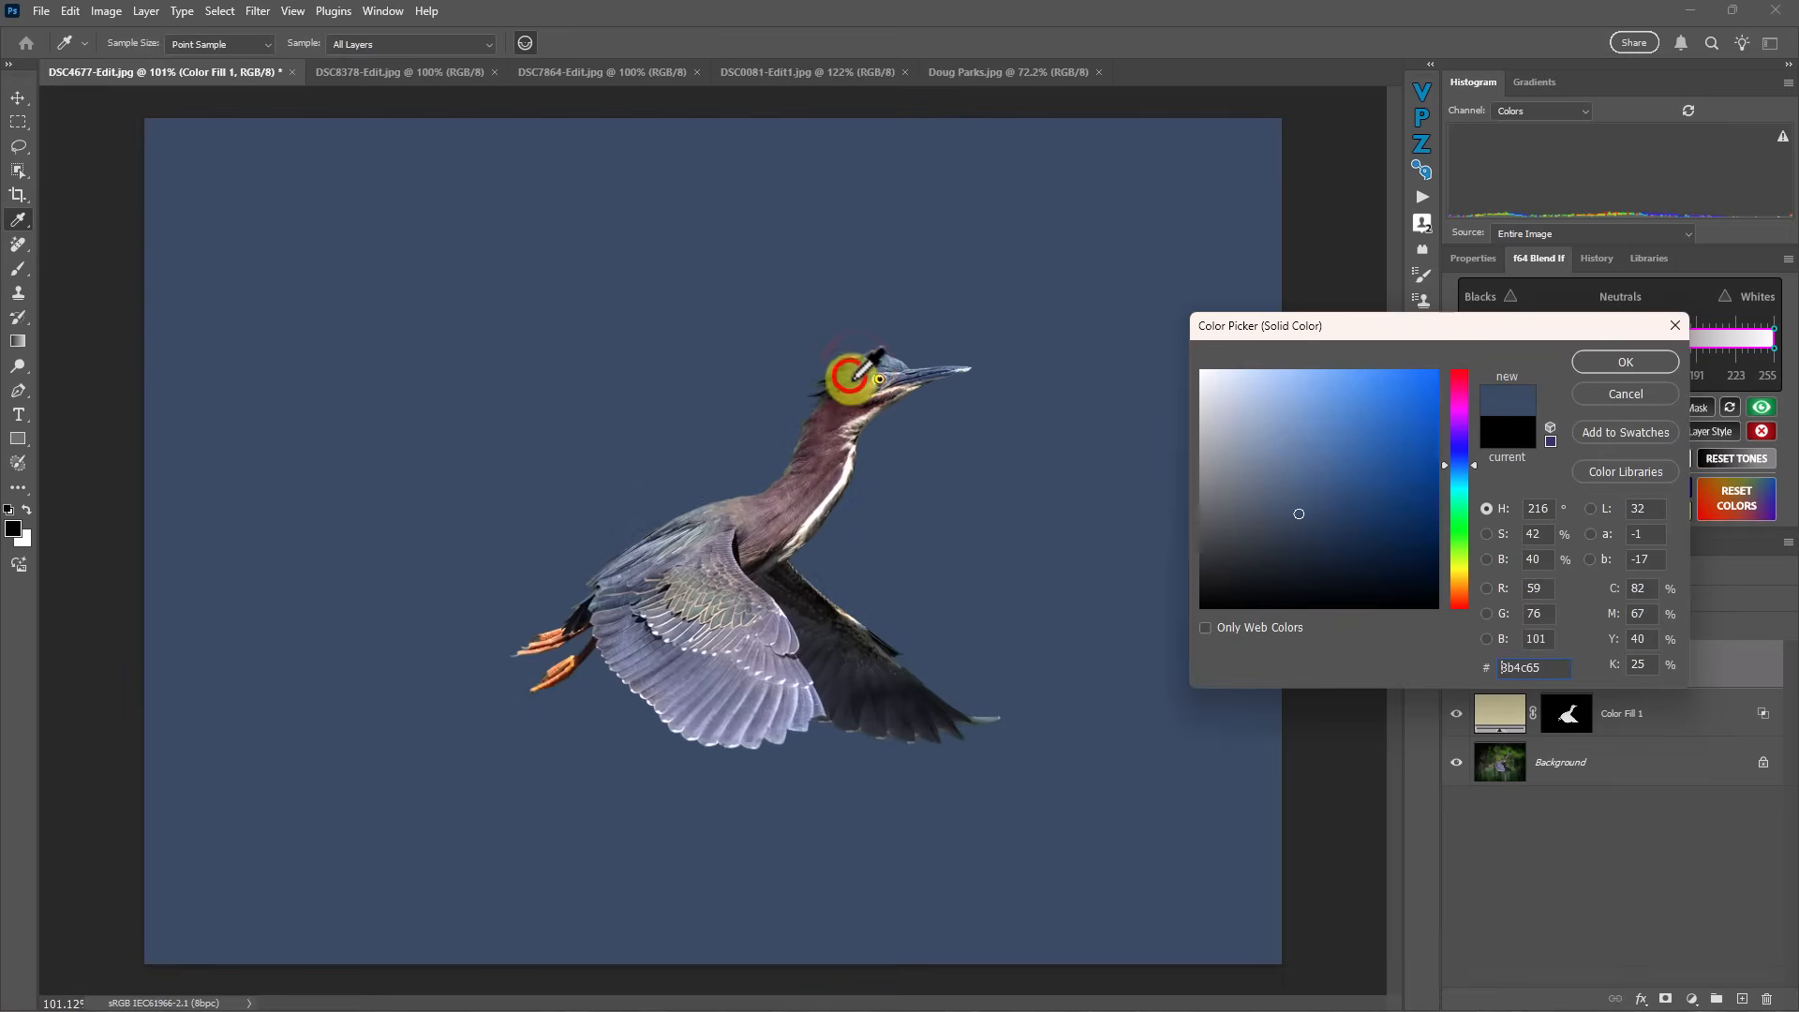
pyautogui.click(858, 378)
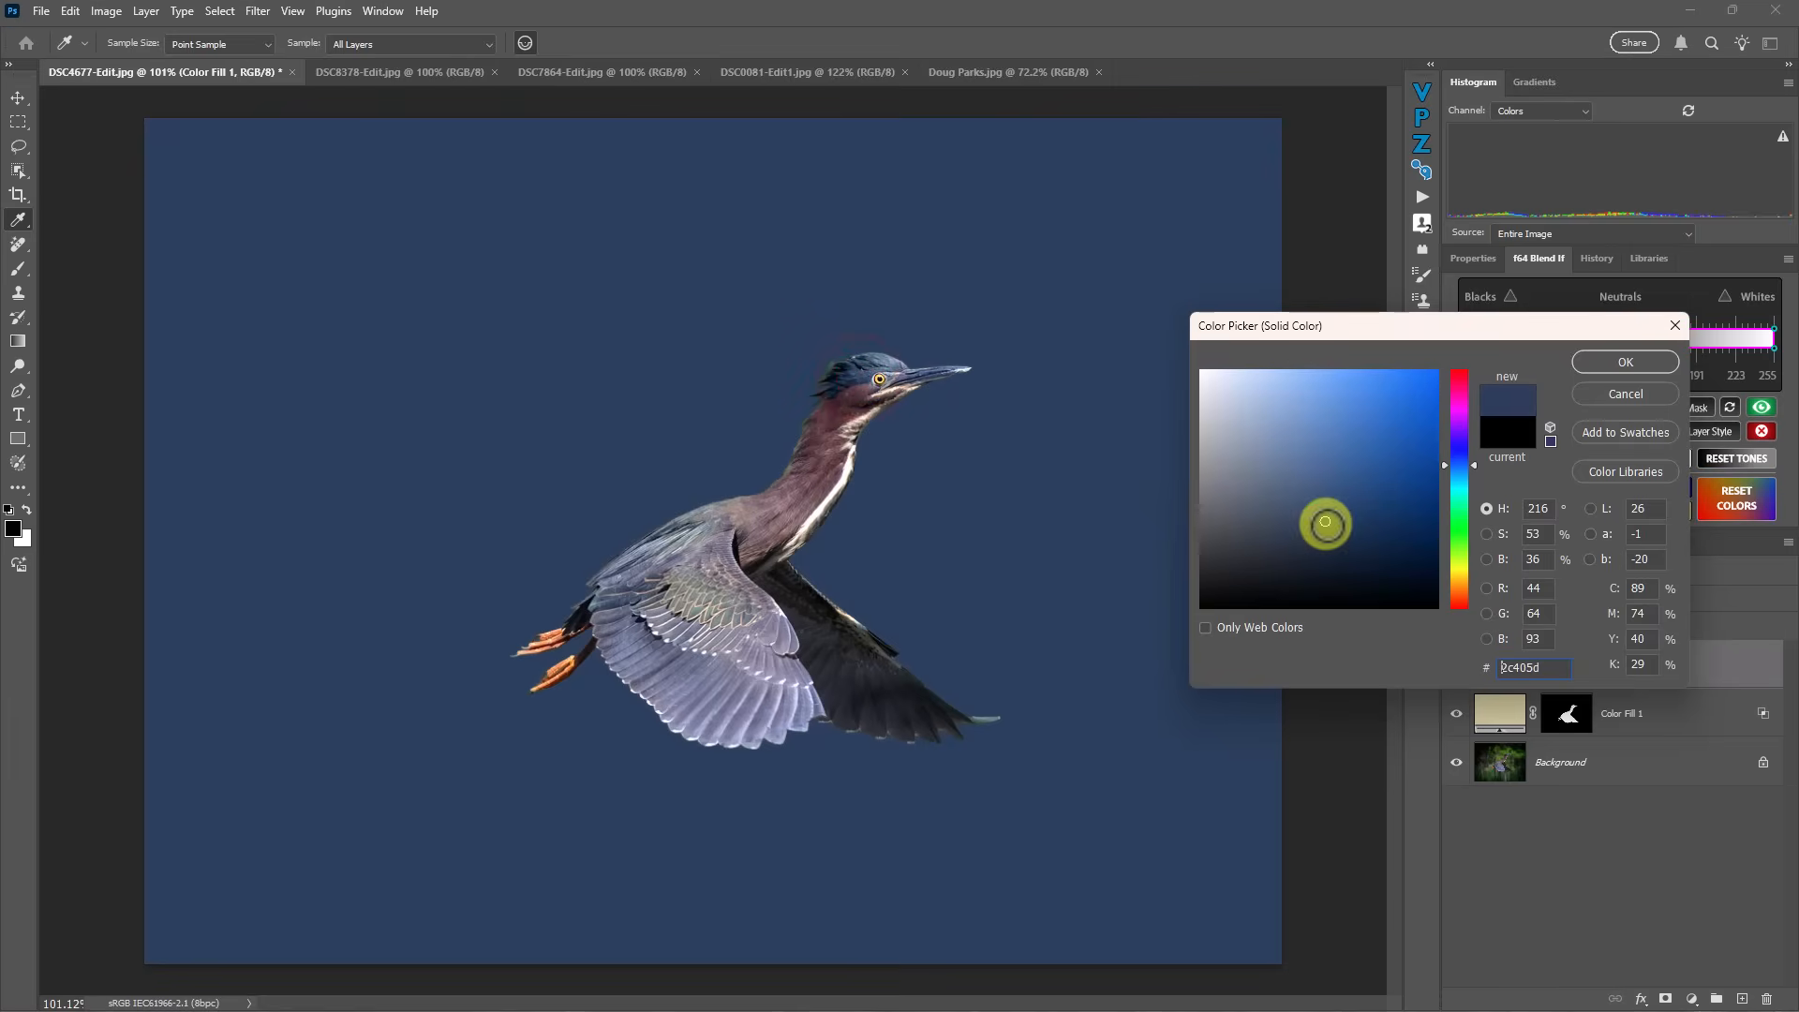
pyautogui.click(1327, 536)
pyautogui.press('Return')
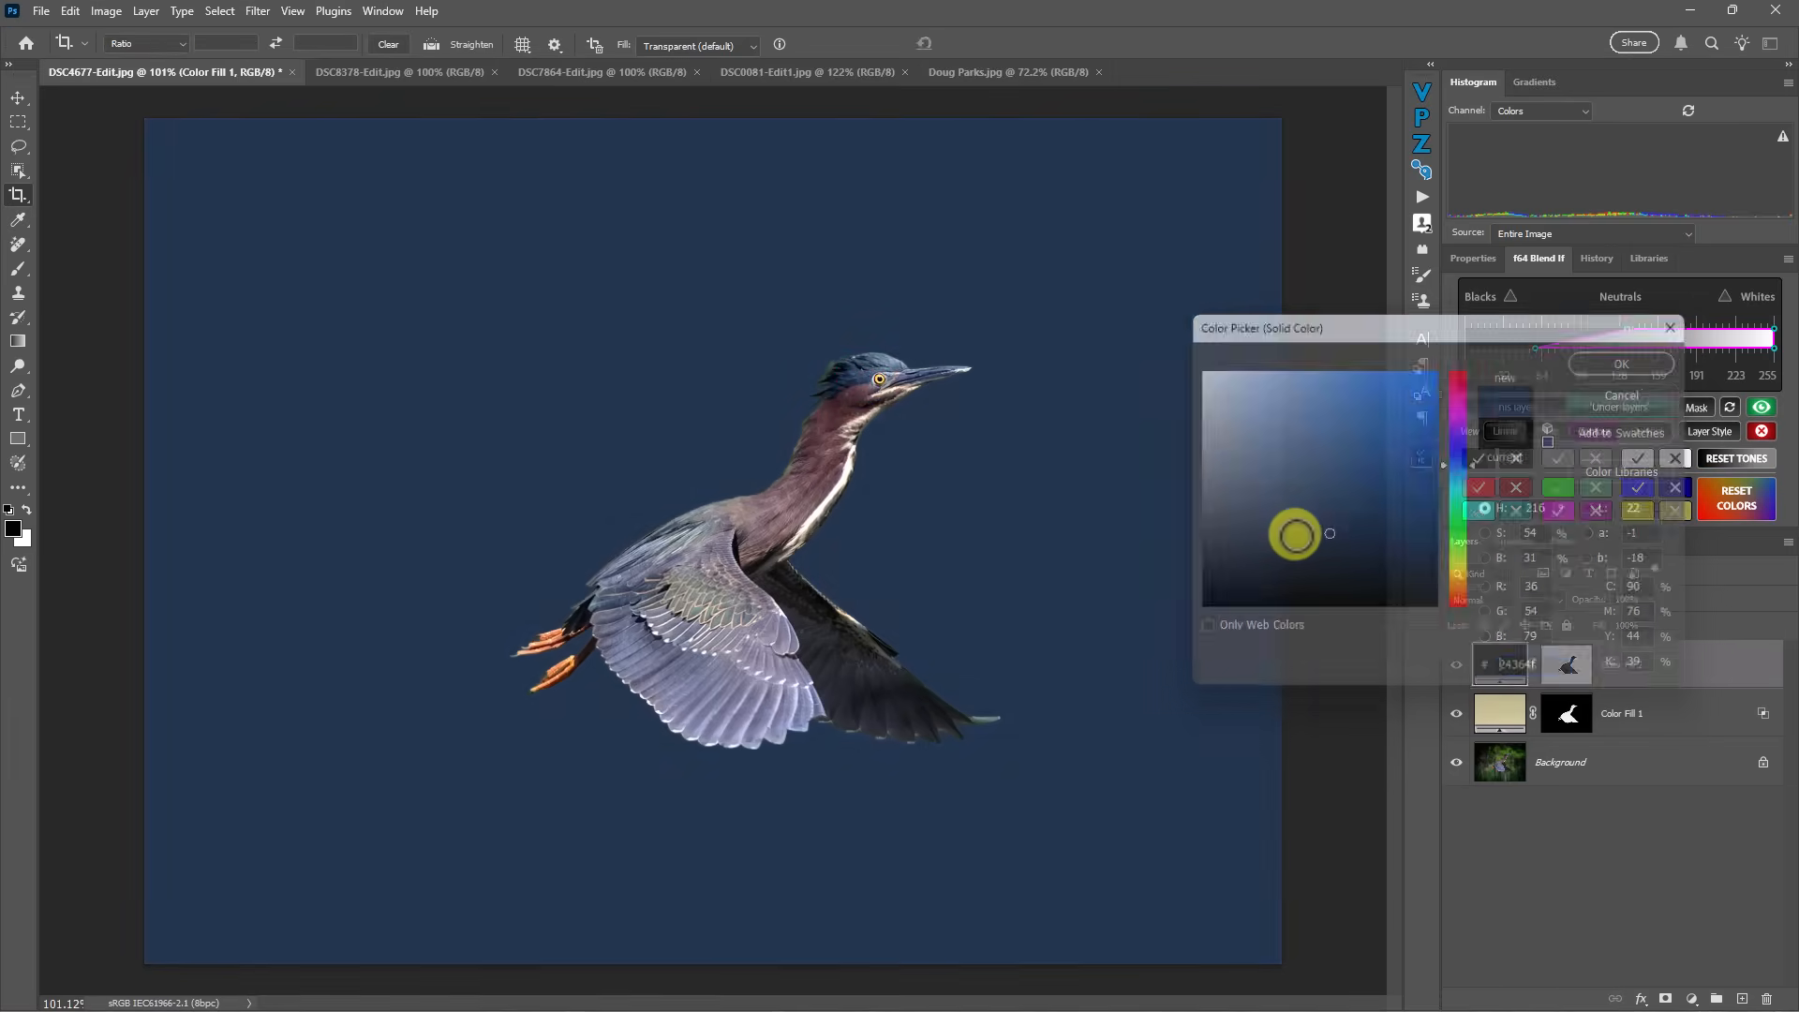
pyautogui.press('c')
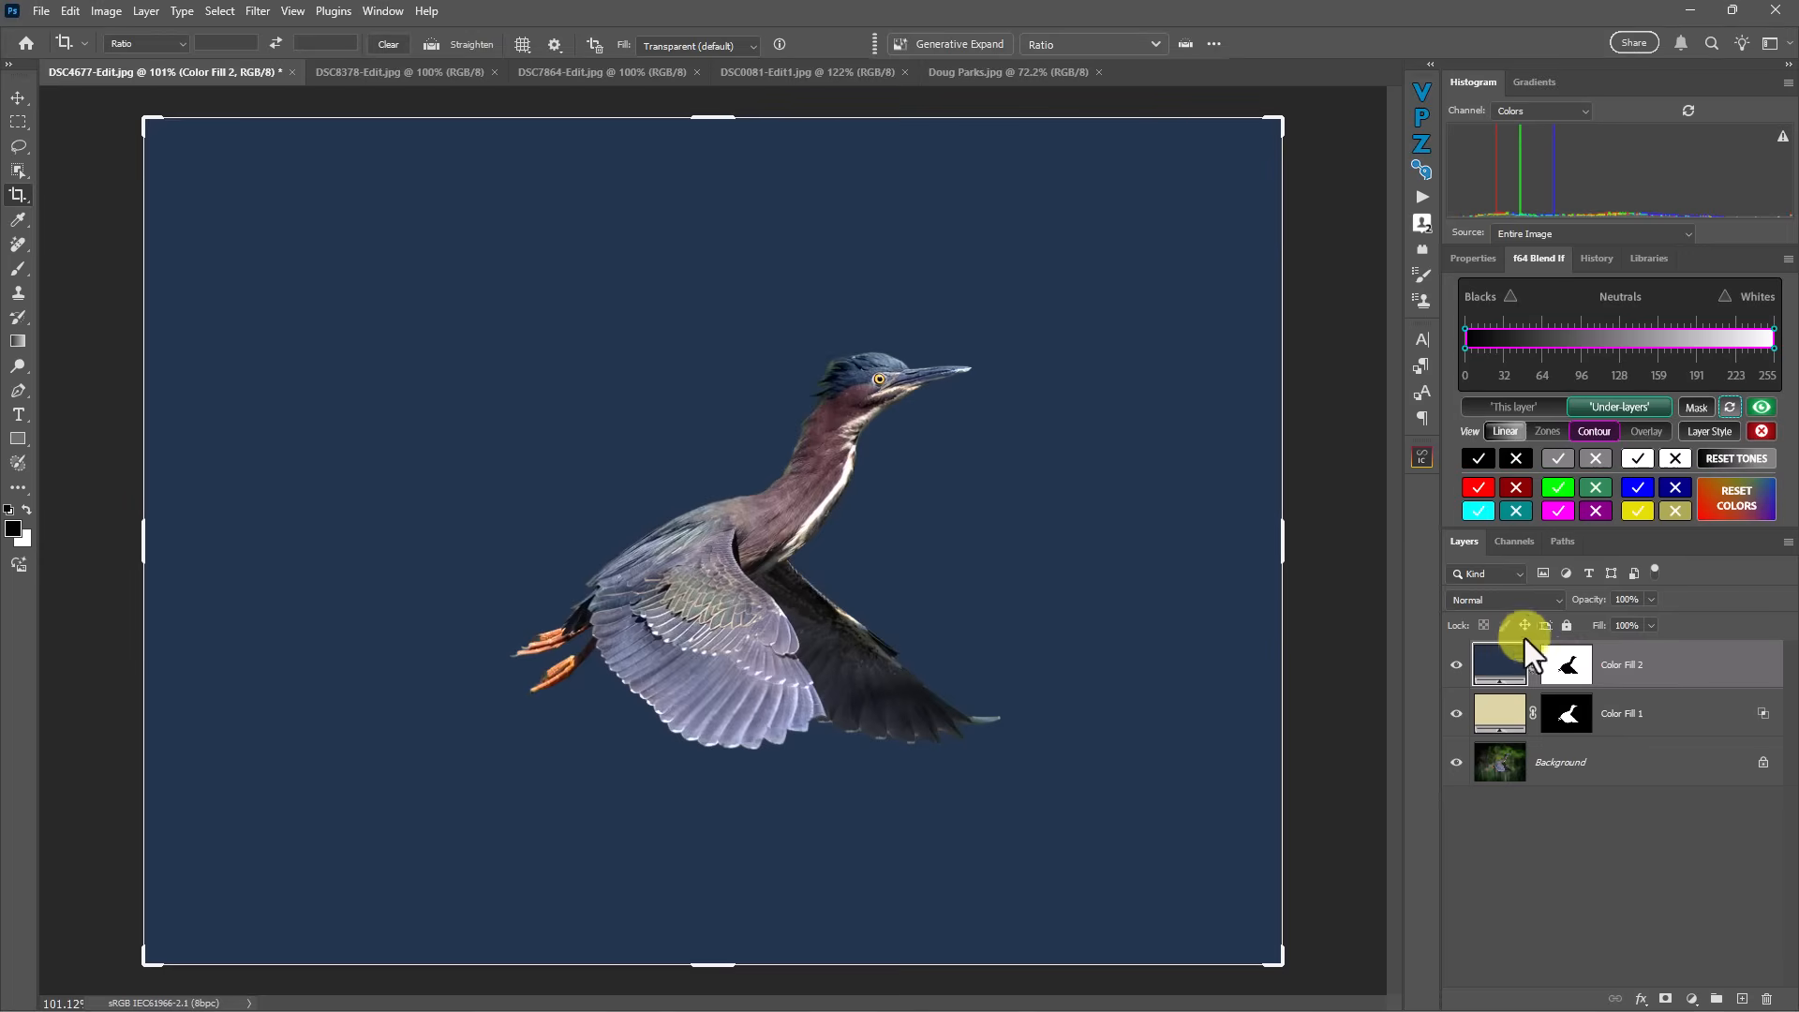
pyautogui.moveTo(1747, 371)
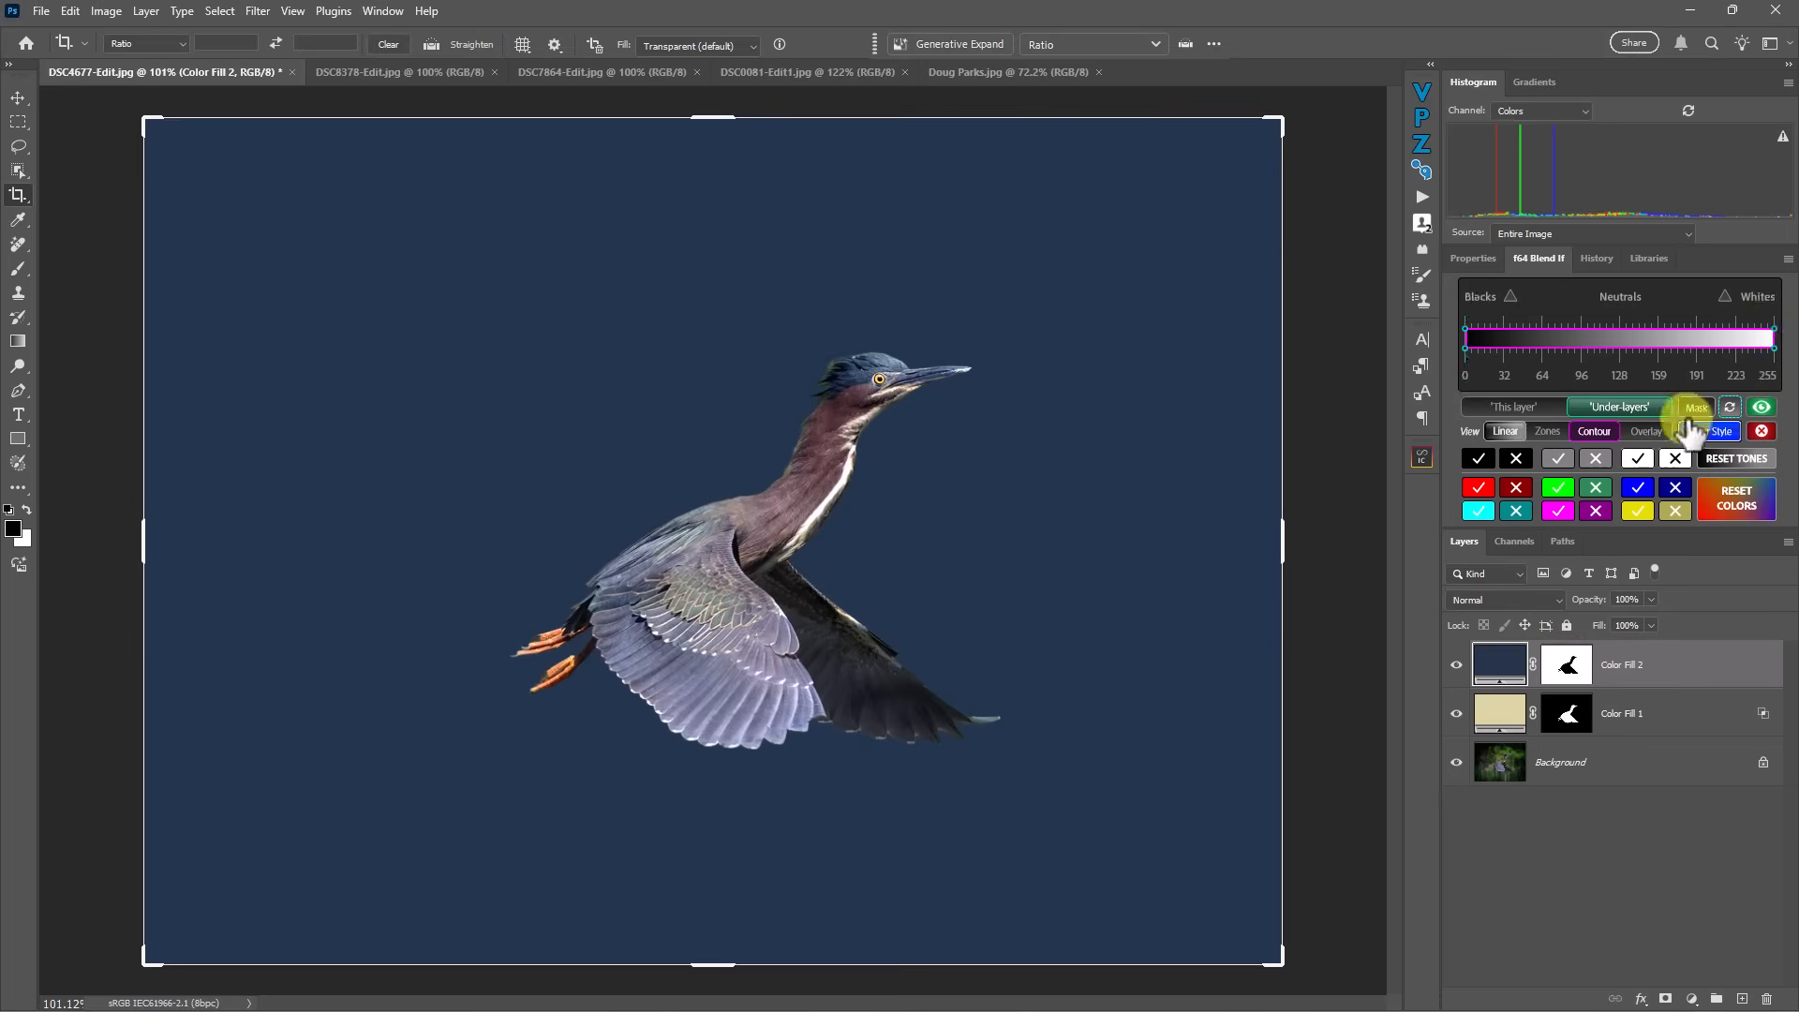
# - Limit the background fill layer to the shadows of the underlying layers with Blend If, feathering the upper cutoff from about 20 to 96
pyautogui.moveTo(1769, 357); pyautogui.dragTo(1515, 357)
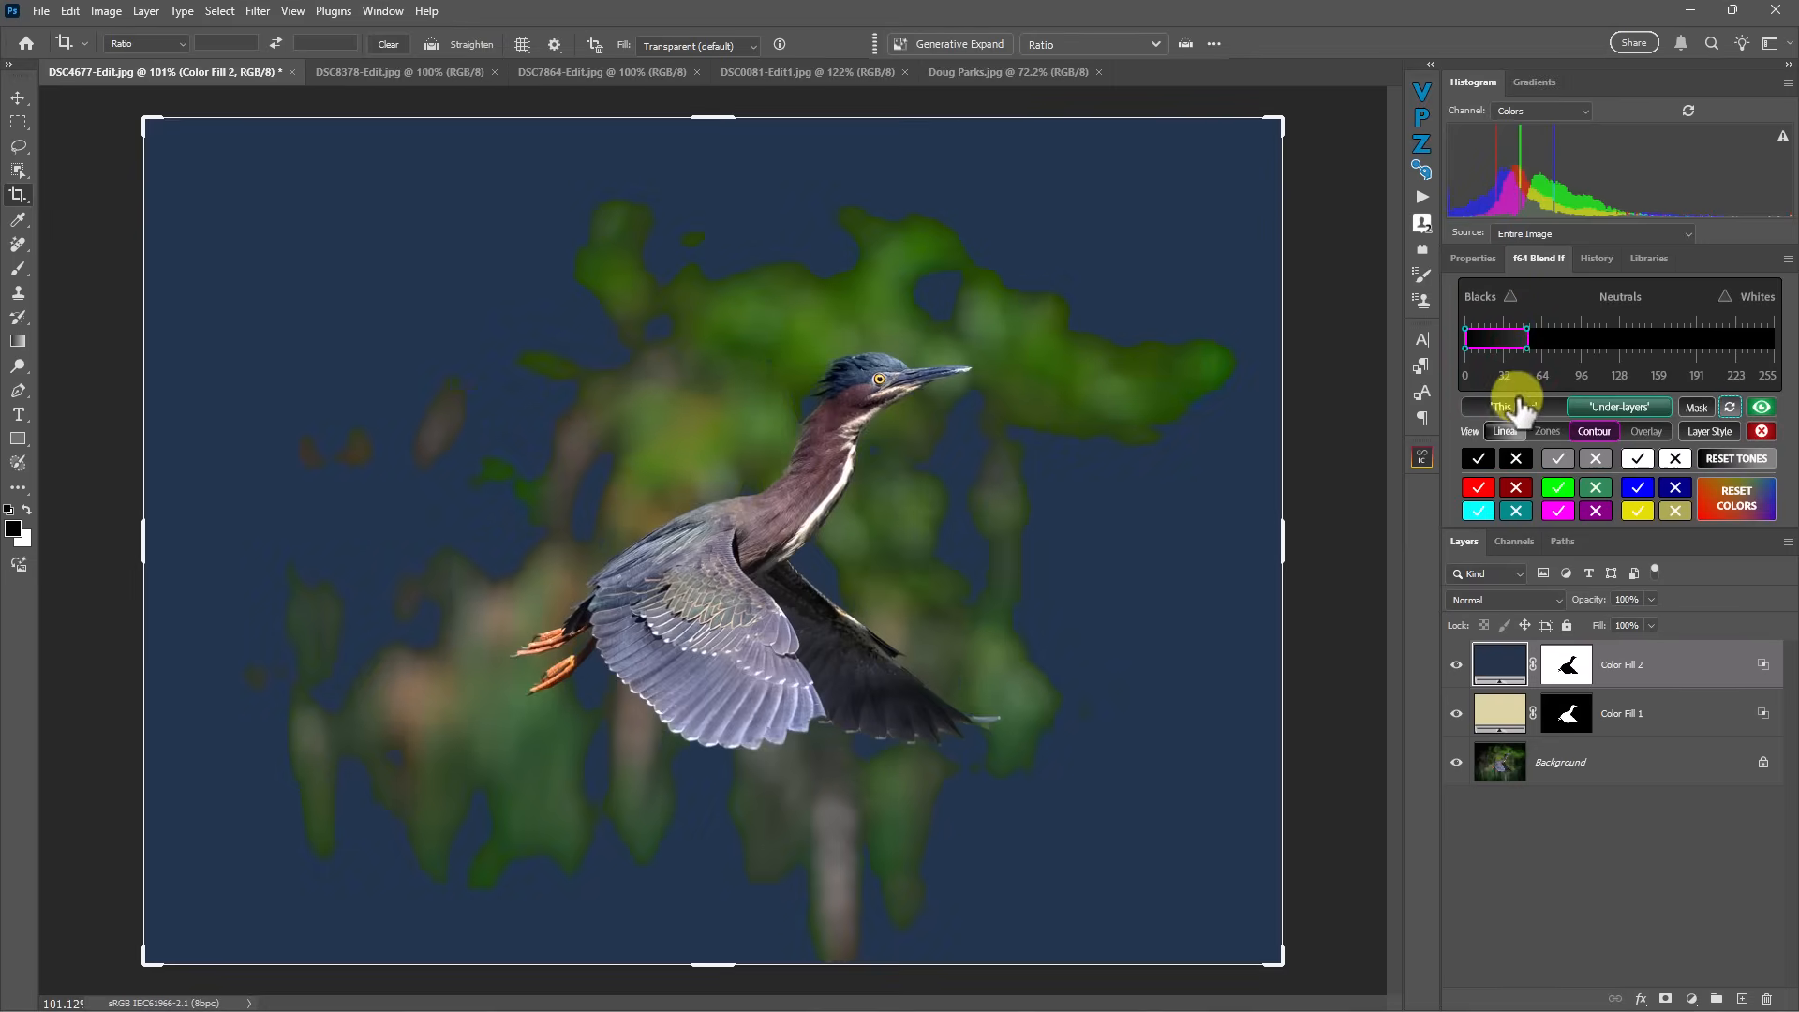
pyautogui.doubleClick(1700, 665)
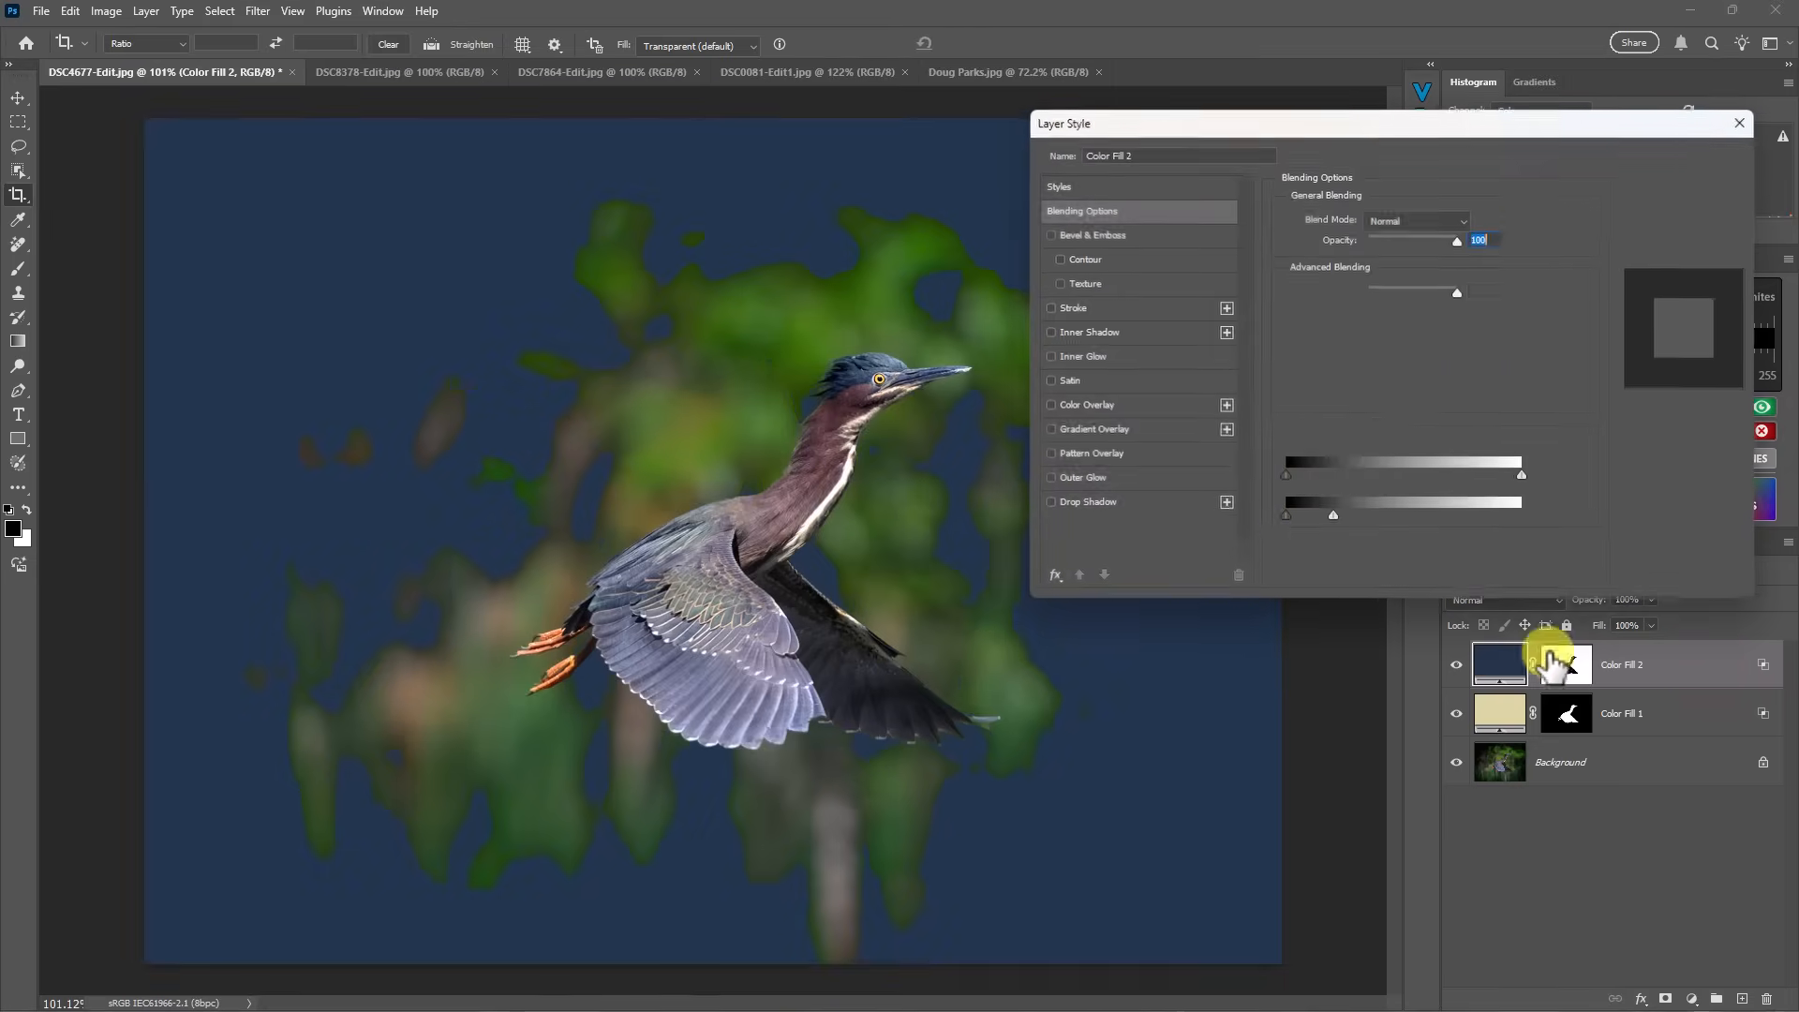
pyautogui.moveTo(1316, 123); pyautogui.dragTo(928, 118)
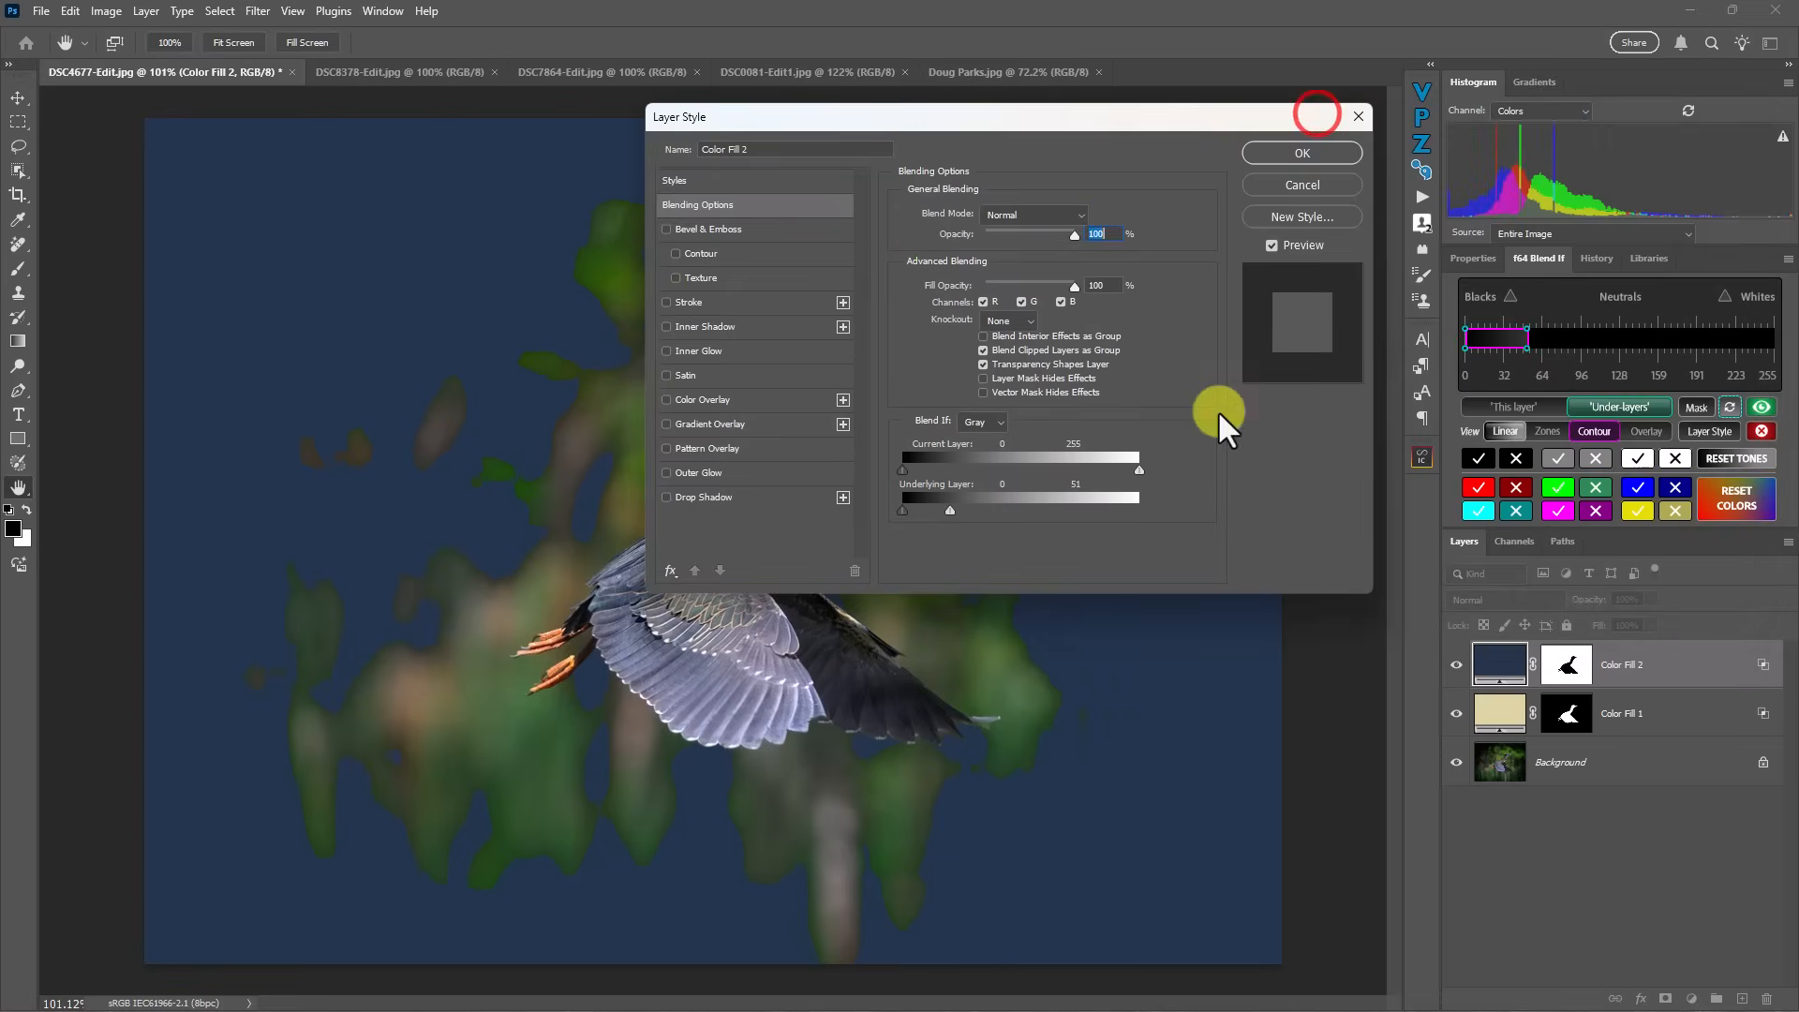
pyautogui.click(1316, 188)
pyautogui.moveTo(1537, 321); pyautogui.dragTo(1525, 318)
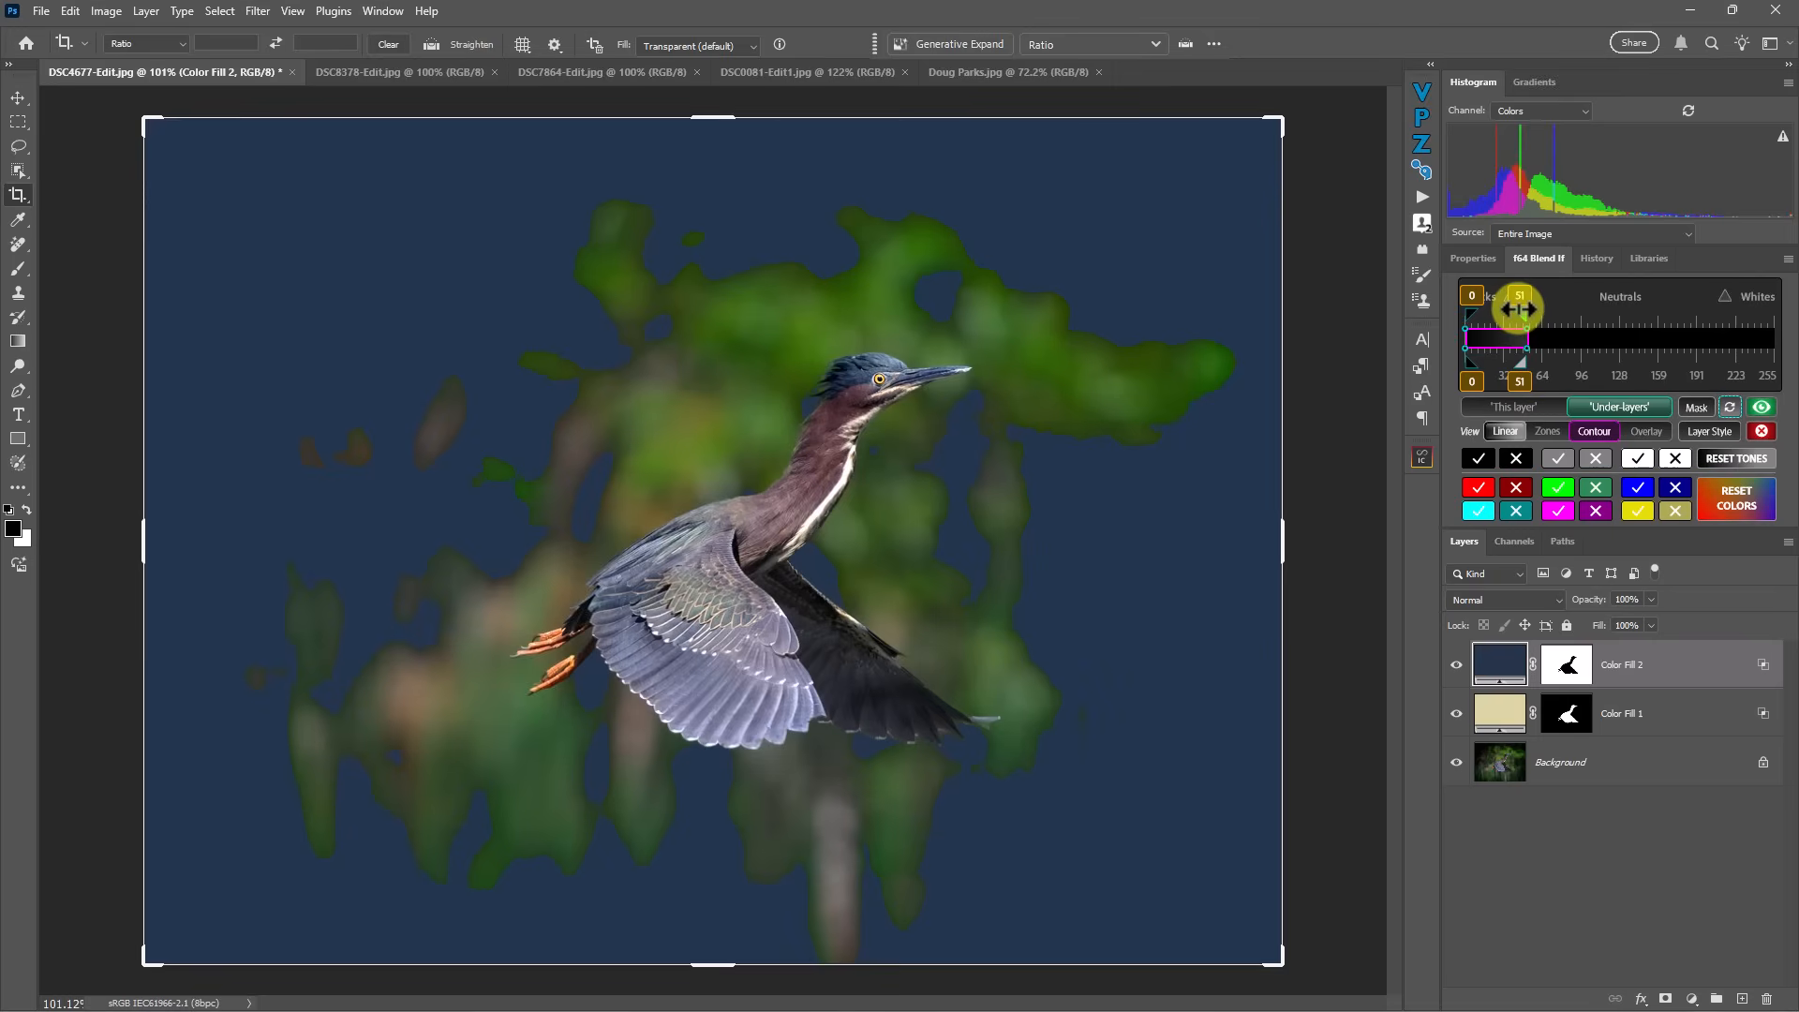
pyautogui.moveTo(1519, 317); pyautogui.dragTo(1573, 360)
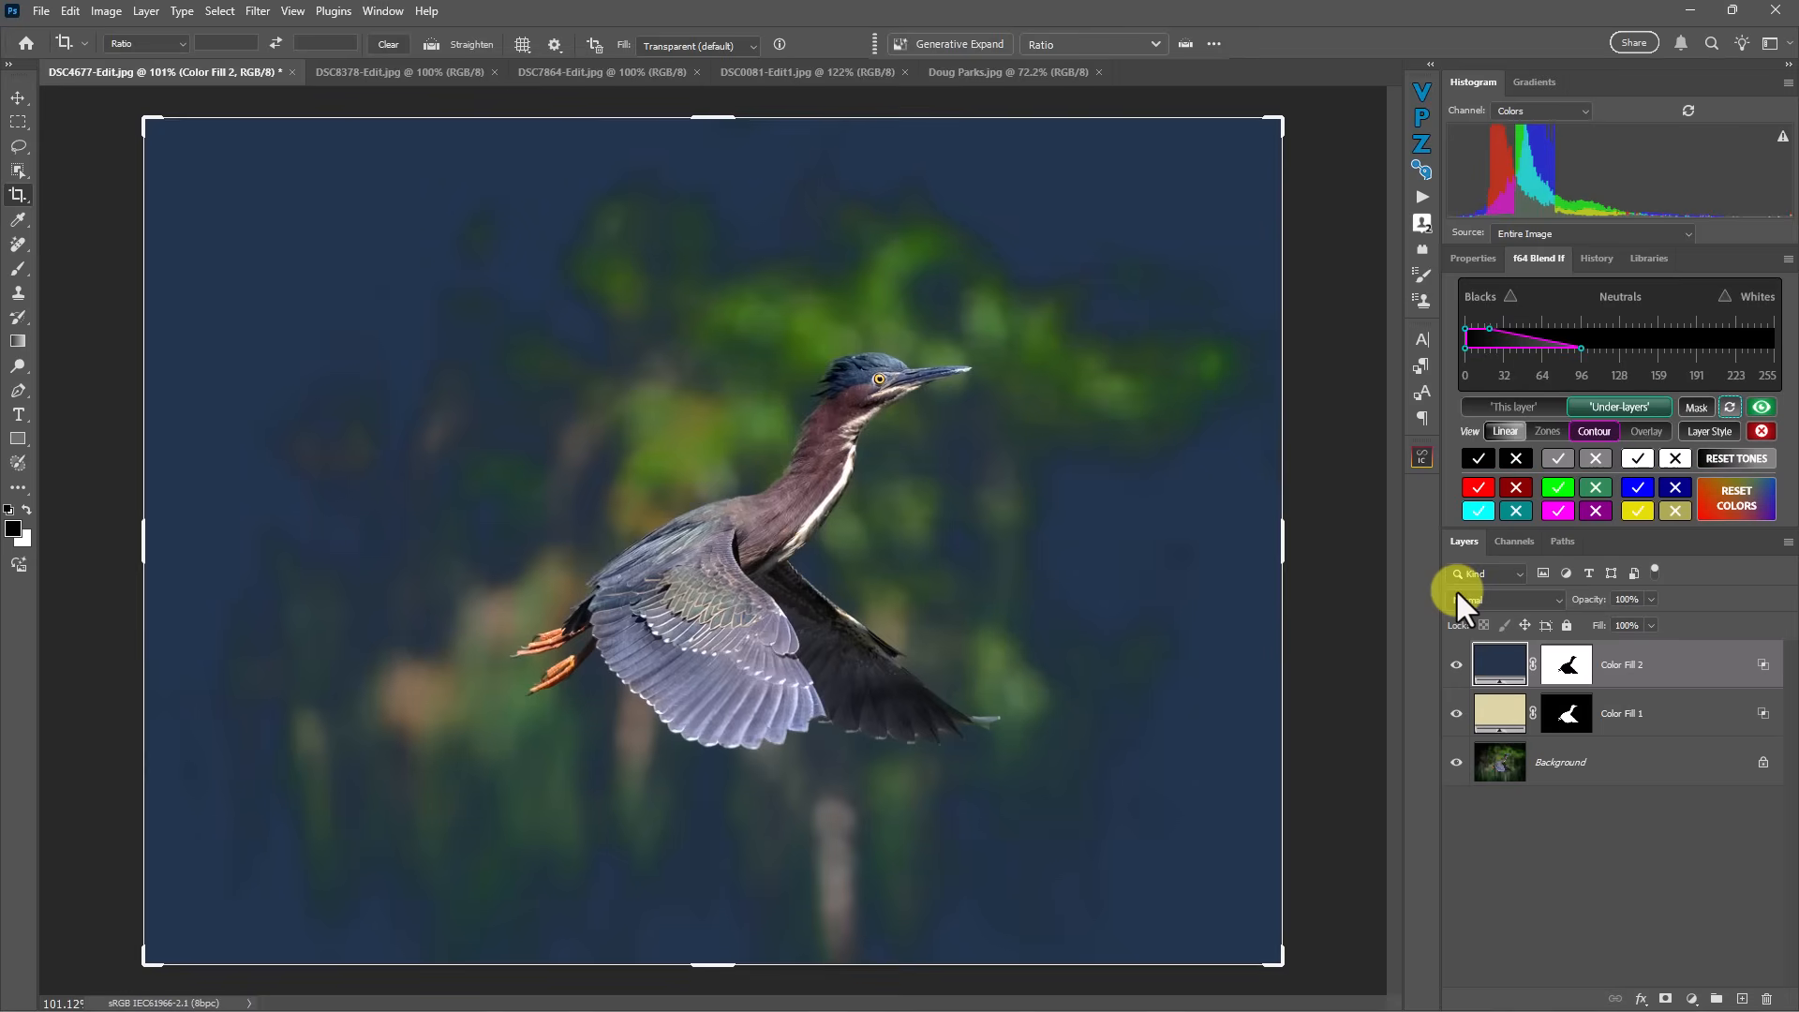
# - Set the background fill layer to Screen blend mode at 42% opacity, and compare the photo with and without it
pyautogui.click(1456, 588)
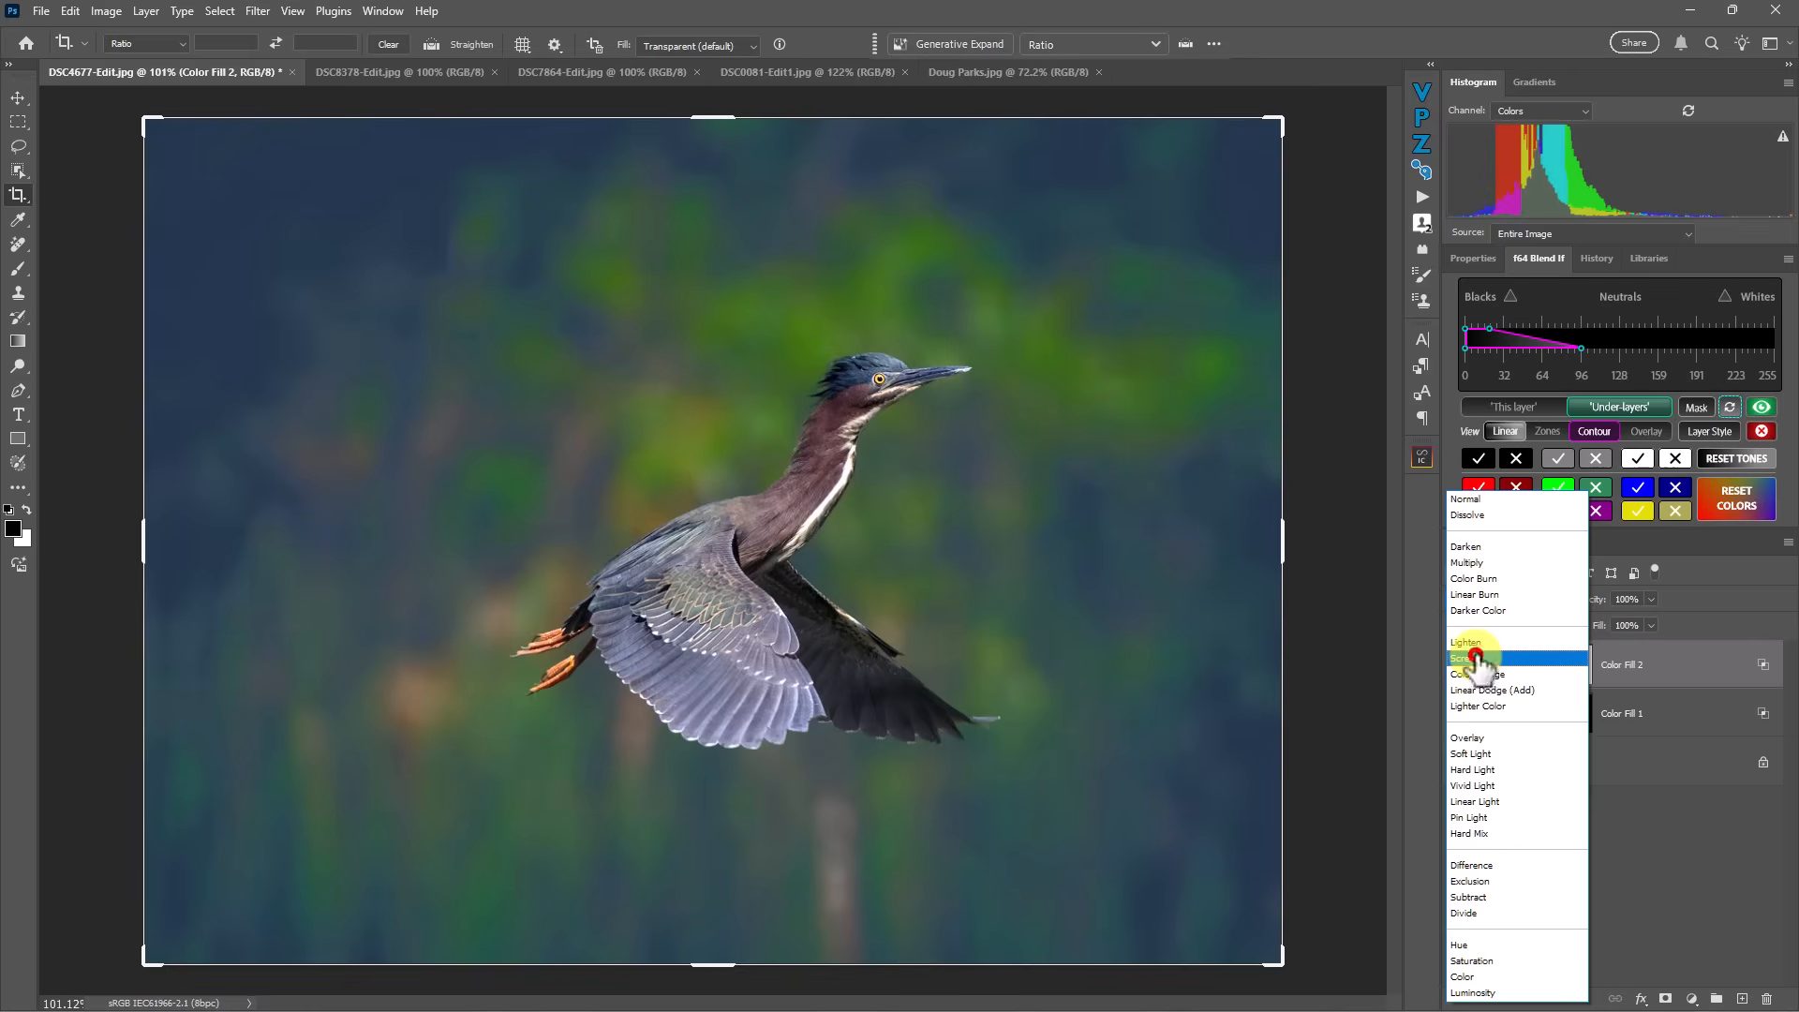
pyautogui.click(1476, 658)
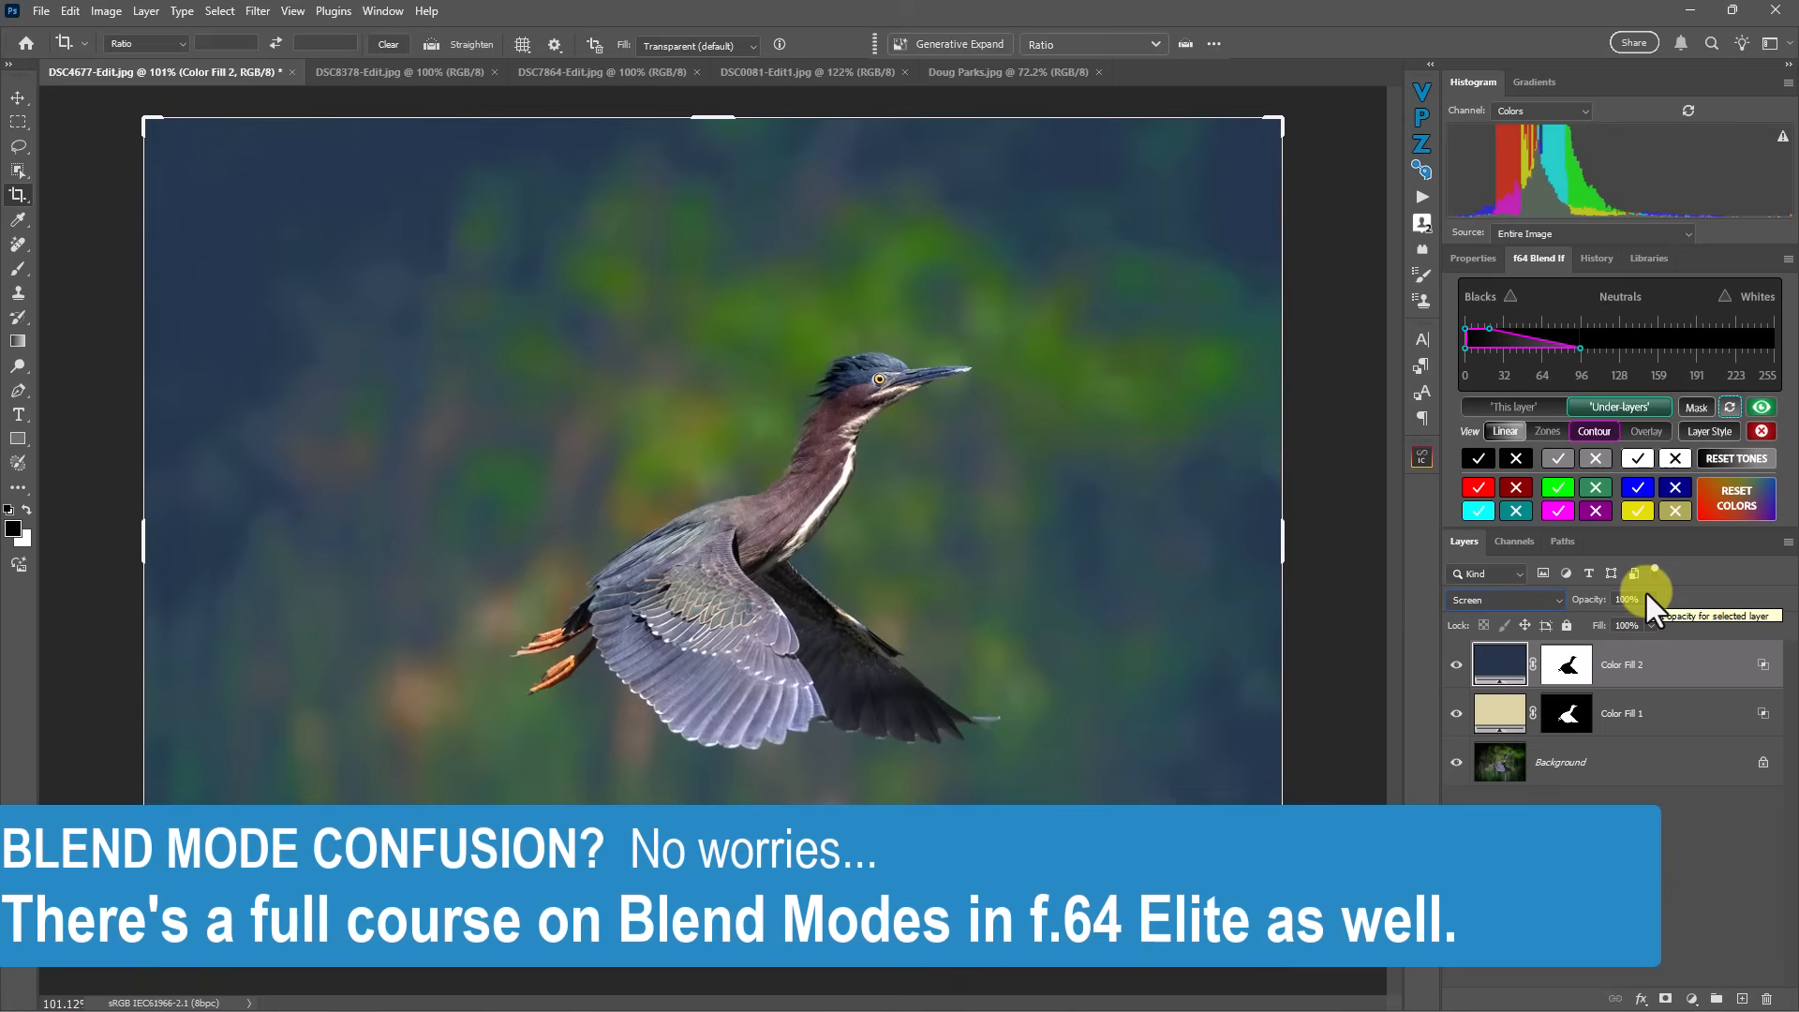
pyautogui.click(1648, 601)
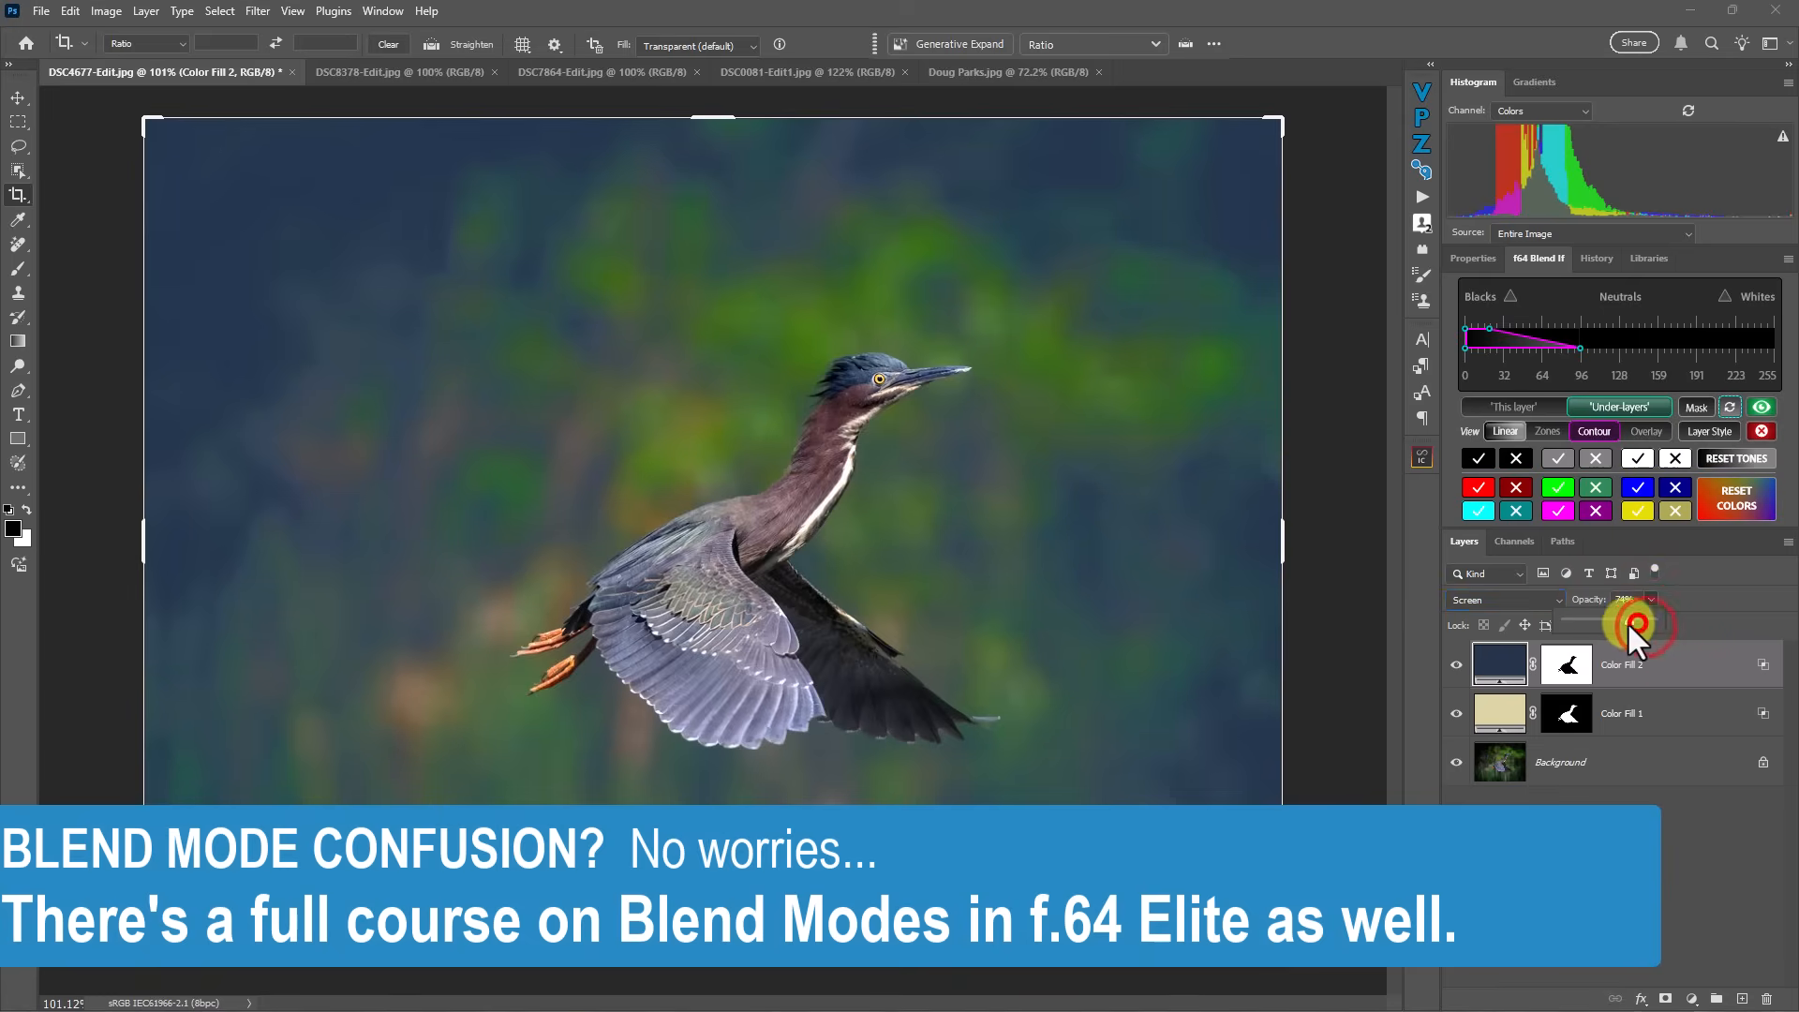
pyautogui.moveTo(1628, 622); pyautogui.dragTo(1600, 615)
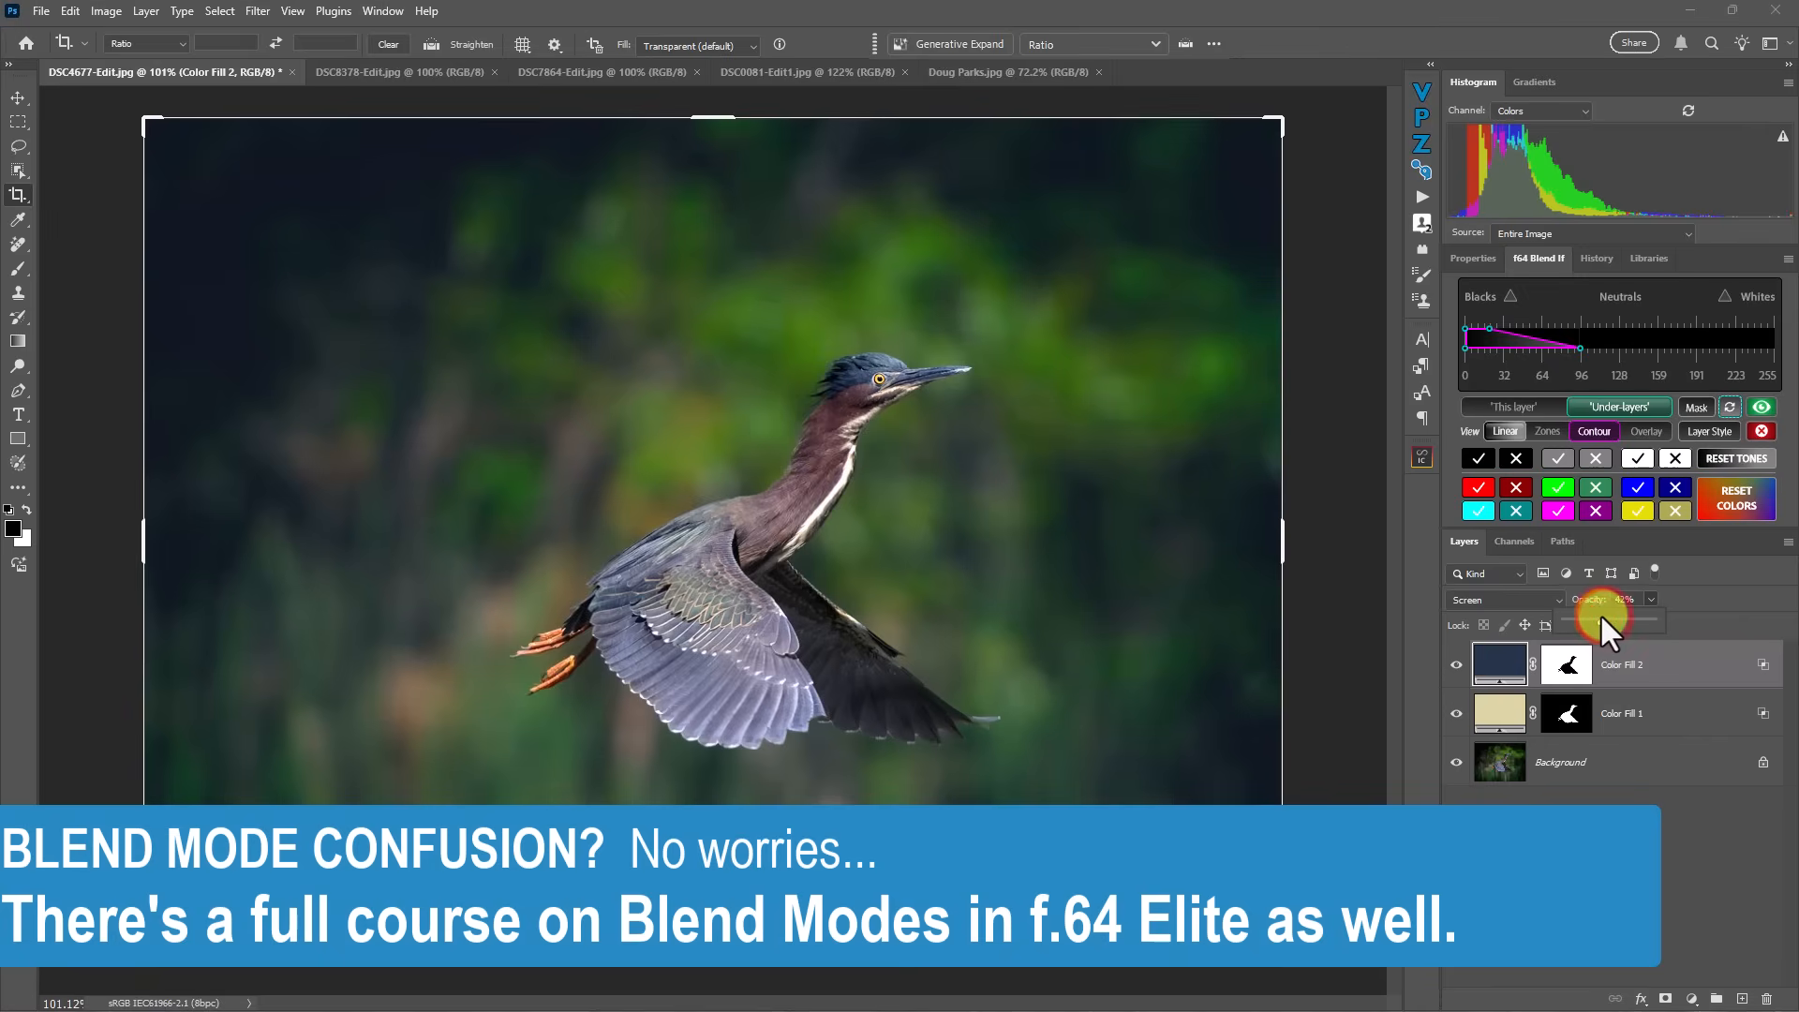
pyautogui.click(1456, 664)
pyautogui.click(1456, 664)
pyautogui.click(1456, 664)
pyautogui.click(1456, 665)
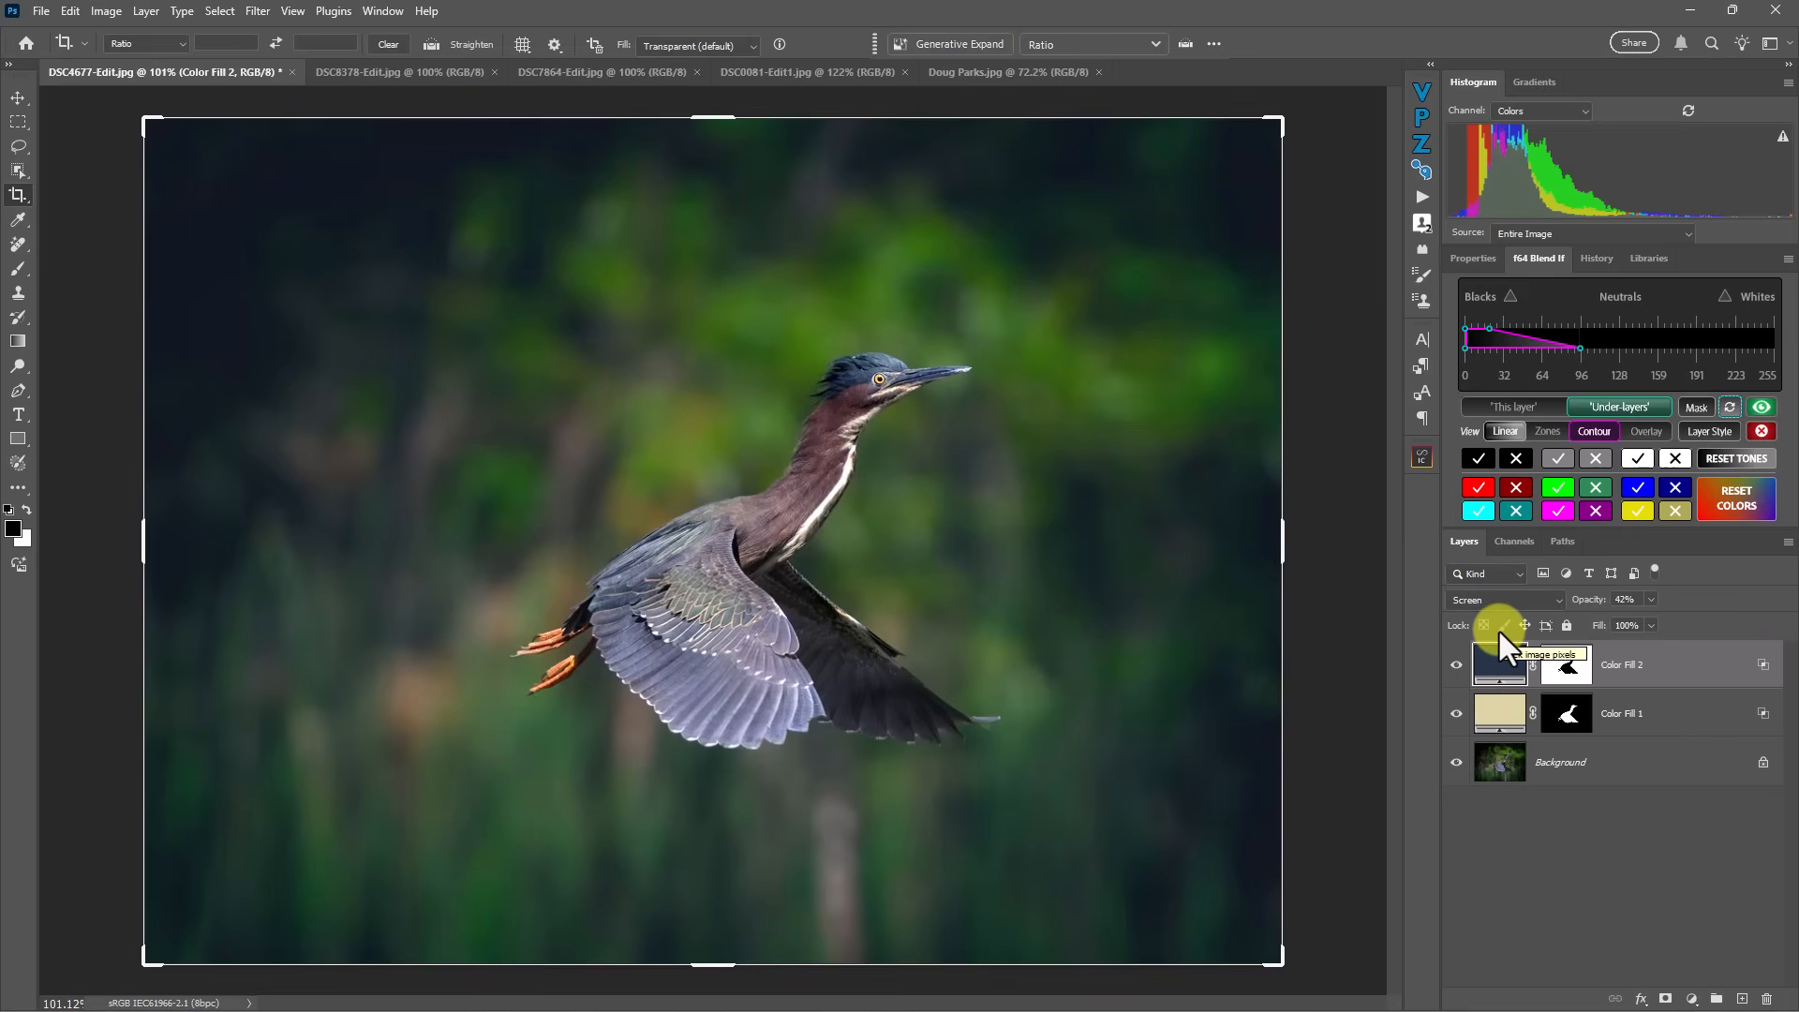
pyautogui.click(1457, 664)
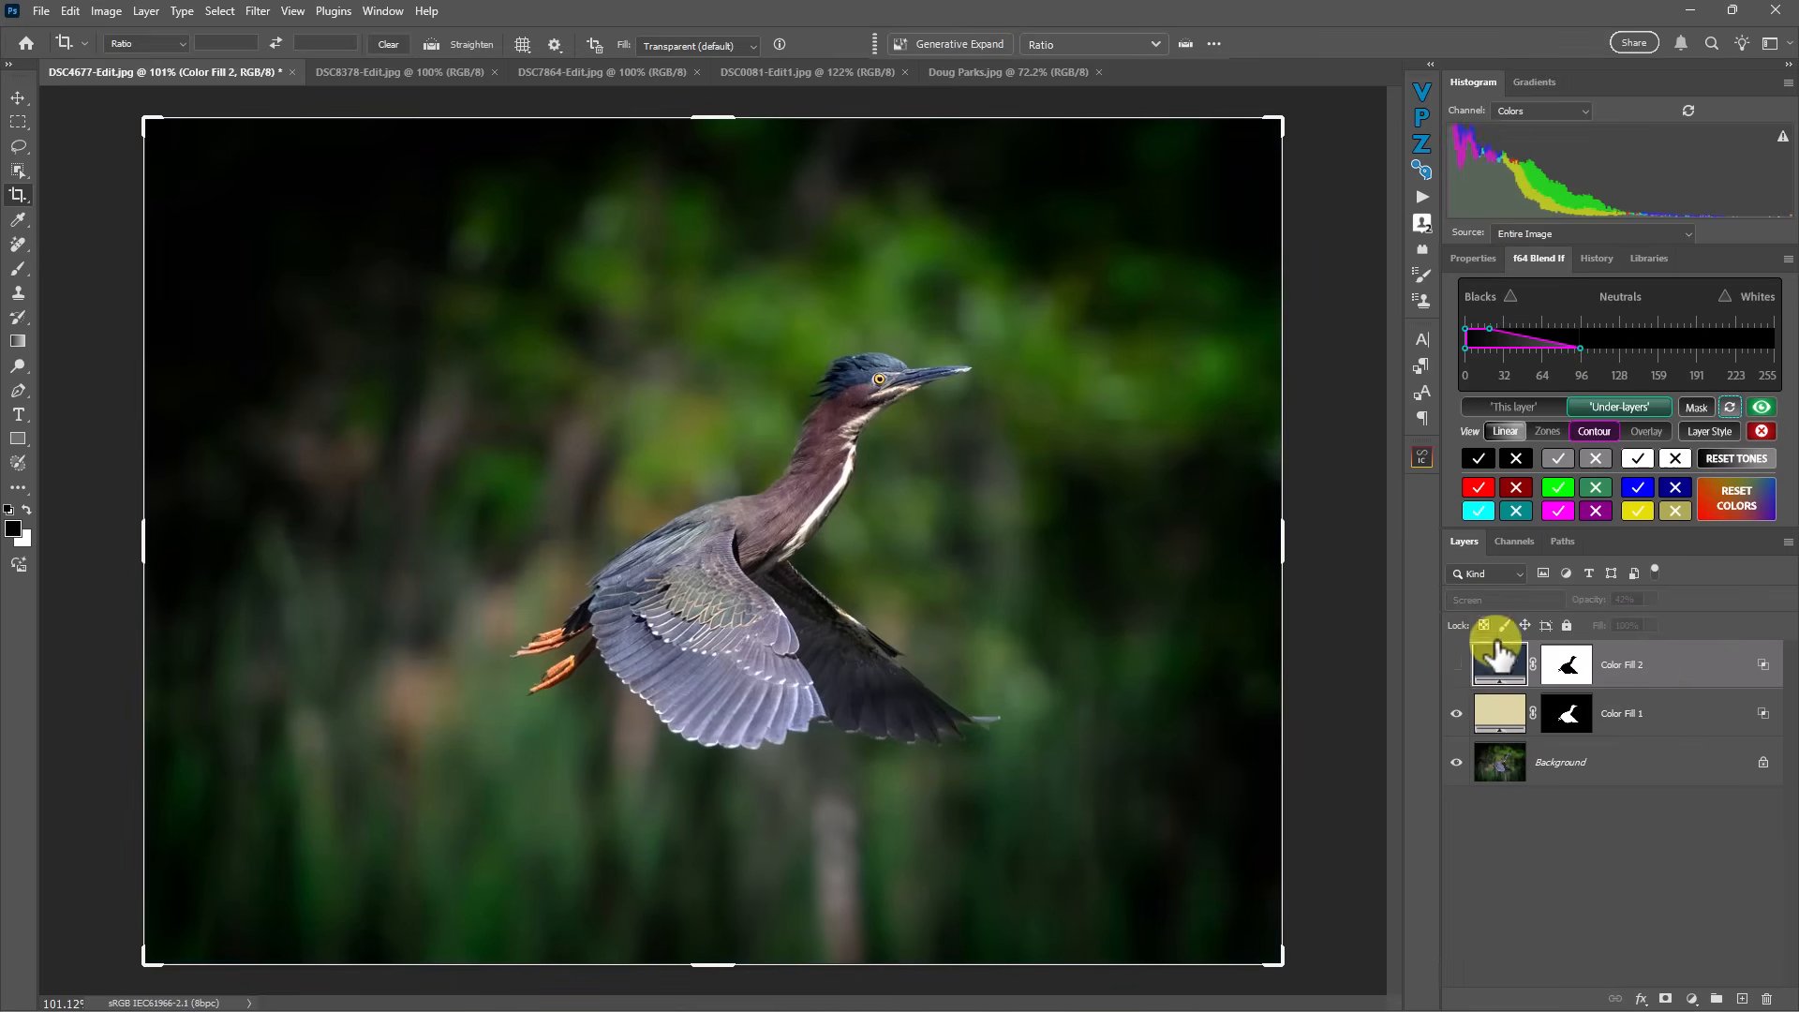
pyautogui.click(1457, 665)
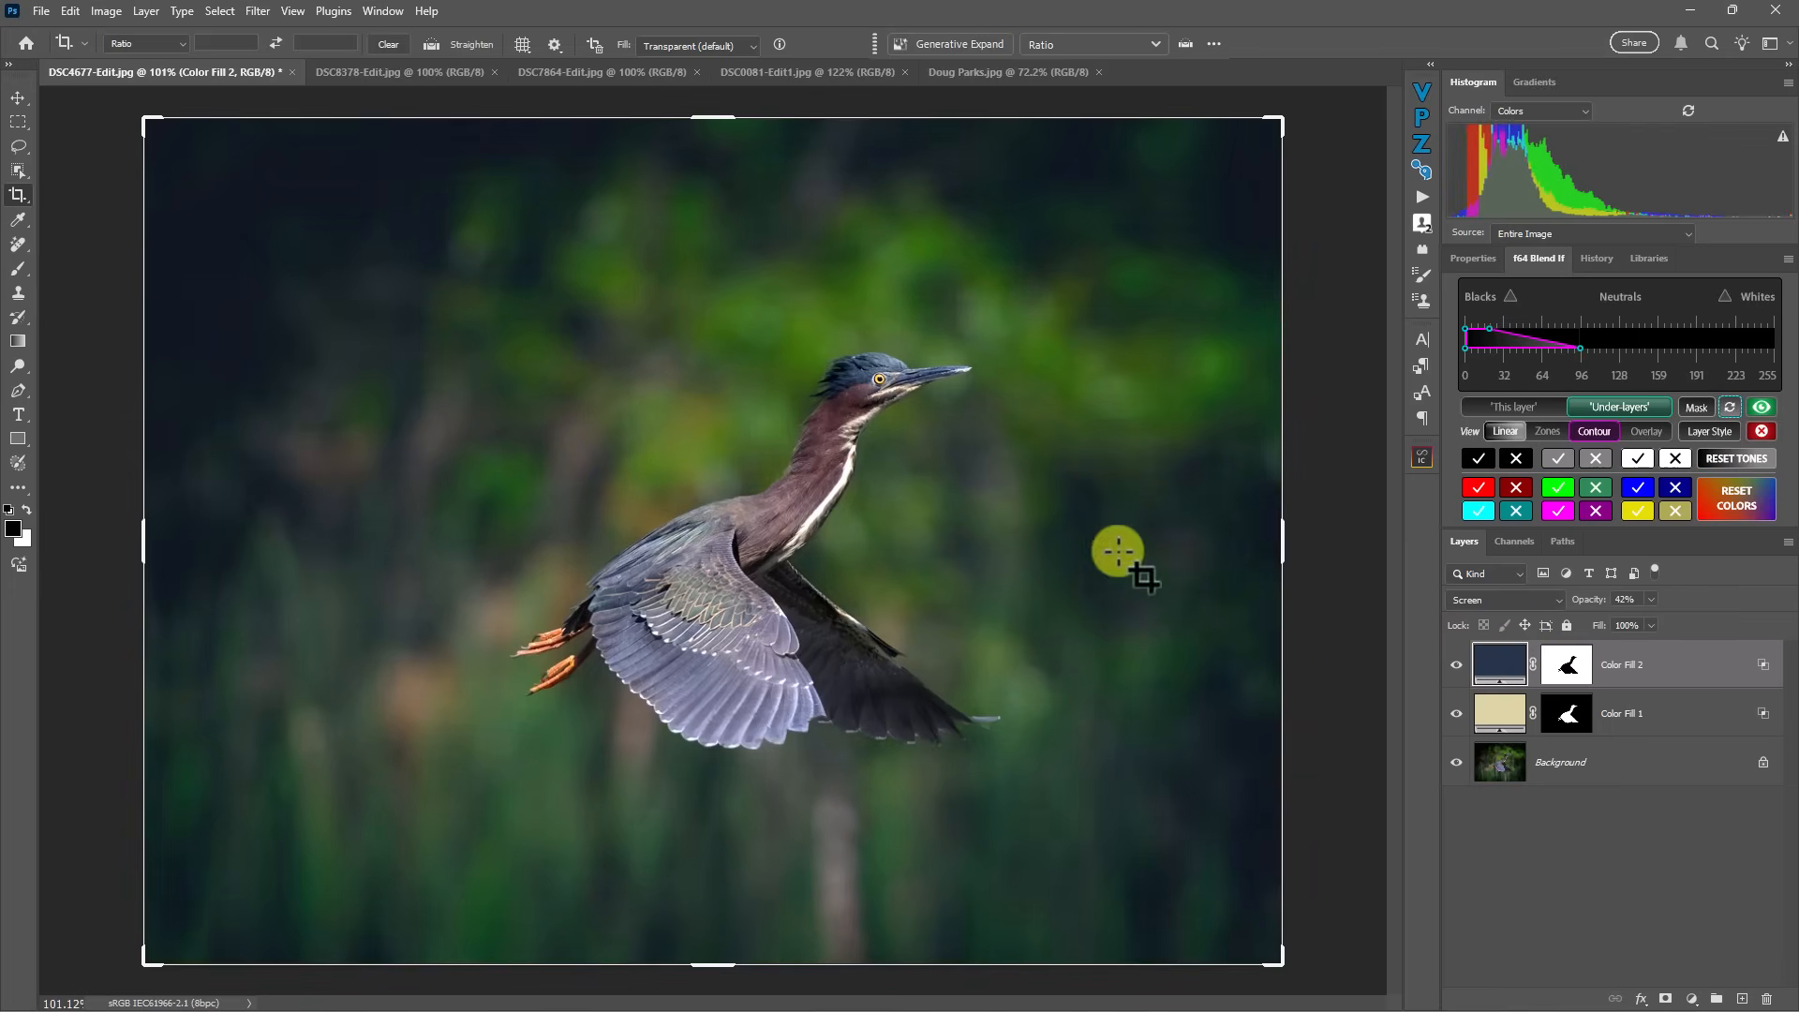
# - Recolor the background fill layer to dark olive green #3b4824, and compare the background with and without the layer
pyautogui.doubleClick(1507, 669)
pyautogui.doubleClick(1500, 673)
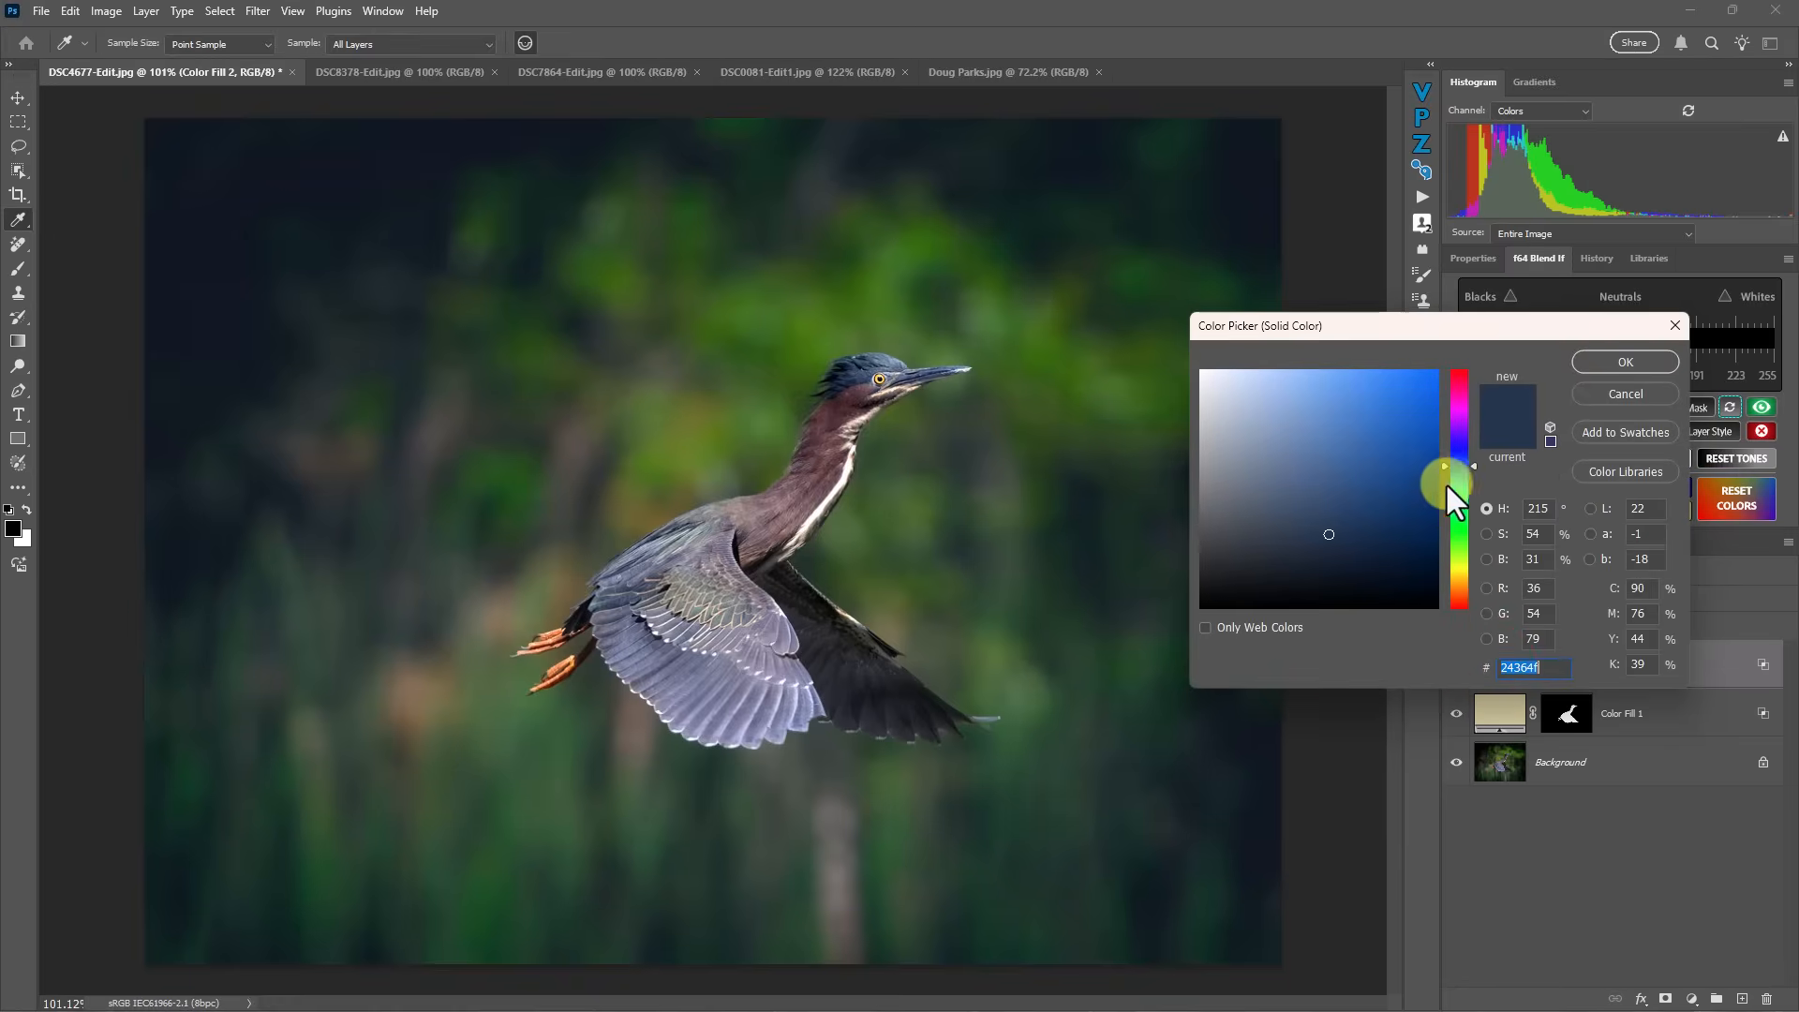
pyautogui.moveTo(1445, 470); pyautogui.dragTo(1430, 530)
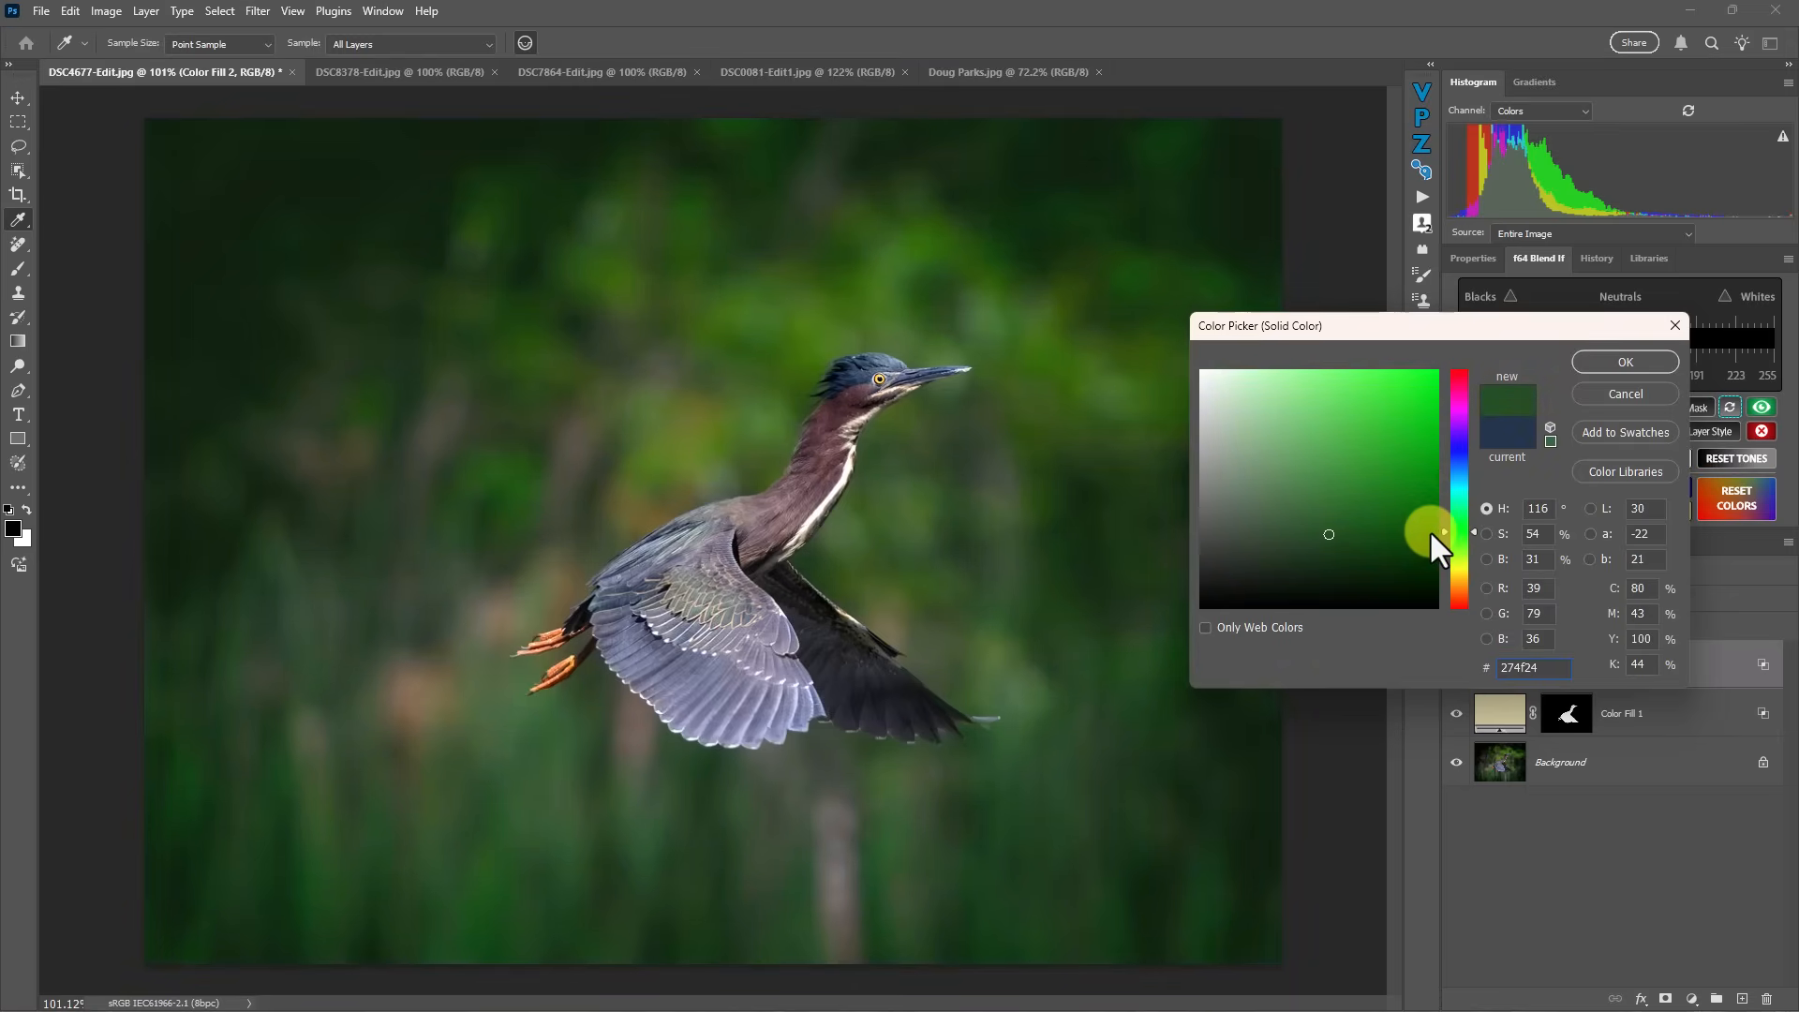
pyautogui.moveTo(1312, 537)
pyautogui.mouseDown()
pyautogui.moveTo(1342, 553)
pyautogui.moveTo(1350, 521)
pyautogui.moveTo(1353, 538)
pyautogui.moveTo(1443, 547)
pyautogui.moveTo(1430, 515)
pyautogui.moveTo(1439, 564)
pyautogui.moveTo(1432, 550)
pyautogui.mouseUp()
pyautogui.moveTo(1431, 549)
pyautogui.mouseDown()
pyautogui.moveTo(1329, 522)
pyautogui.moveTo(1317, 541)
pyautogui.mouseUp()
pyautogui.click(1601, 362)
pyautogui.press('c')
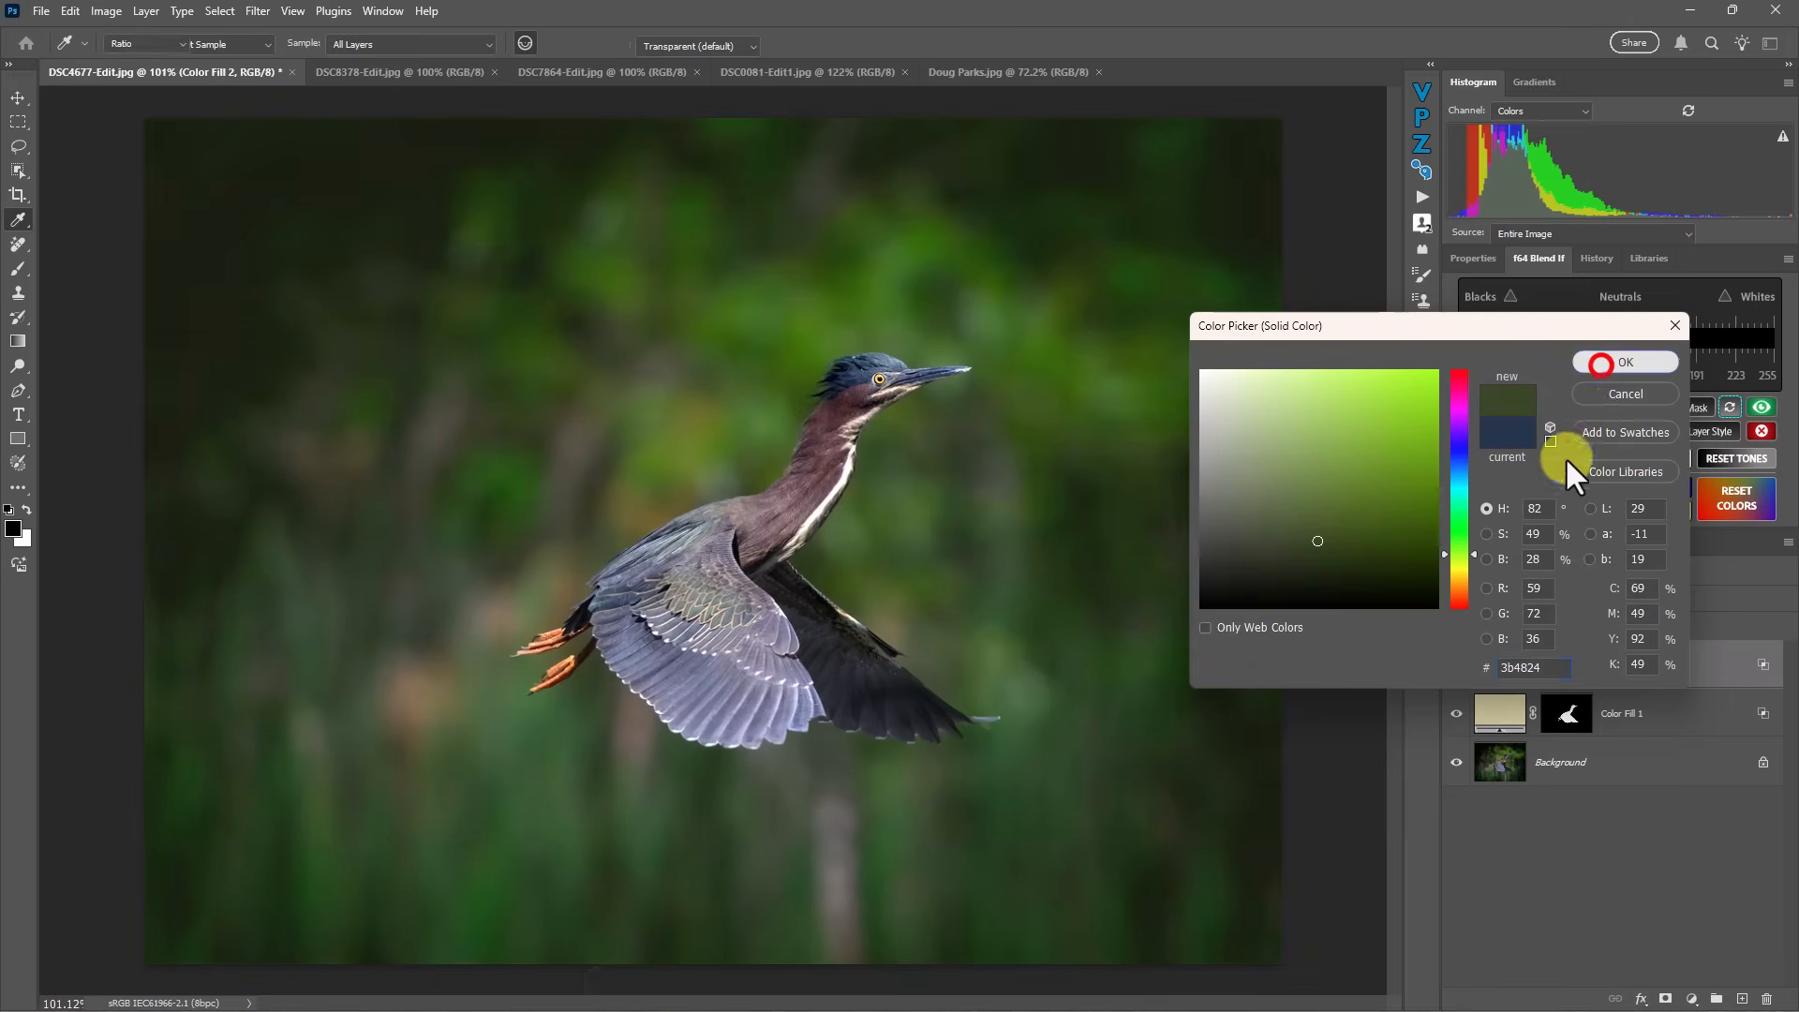
pyautogui.click(1452, 662)
pyautogui.click(1455, 663)
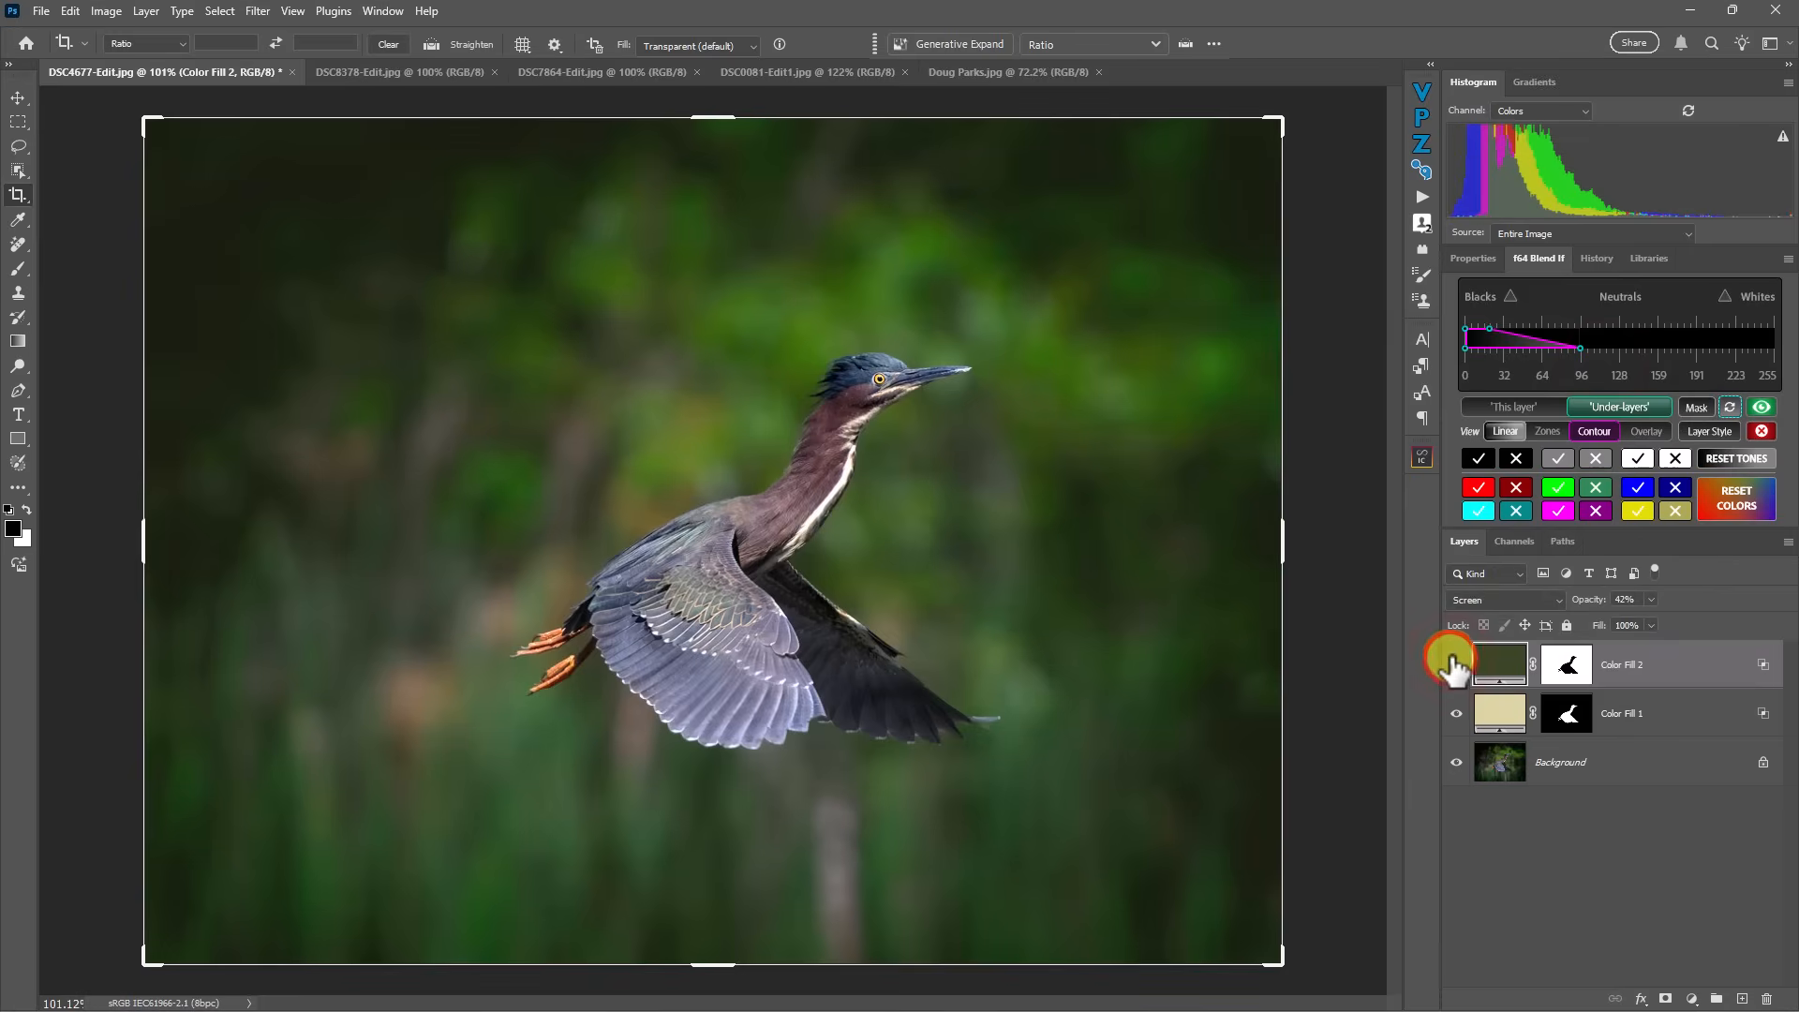
pyautogui.click(1454, 663)
pyautogui.click(1454, 663)
# - Raise the bird fill layer's fill opacity to 33%, keeping its color, and compare the whole edit with the original photo
pyautogui.doubleClick(1496, 712)
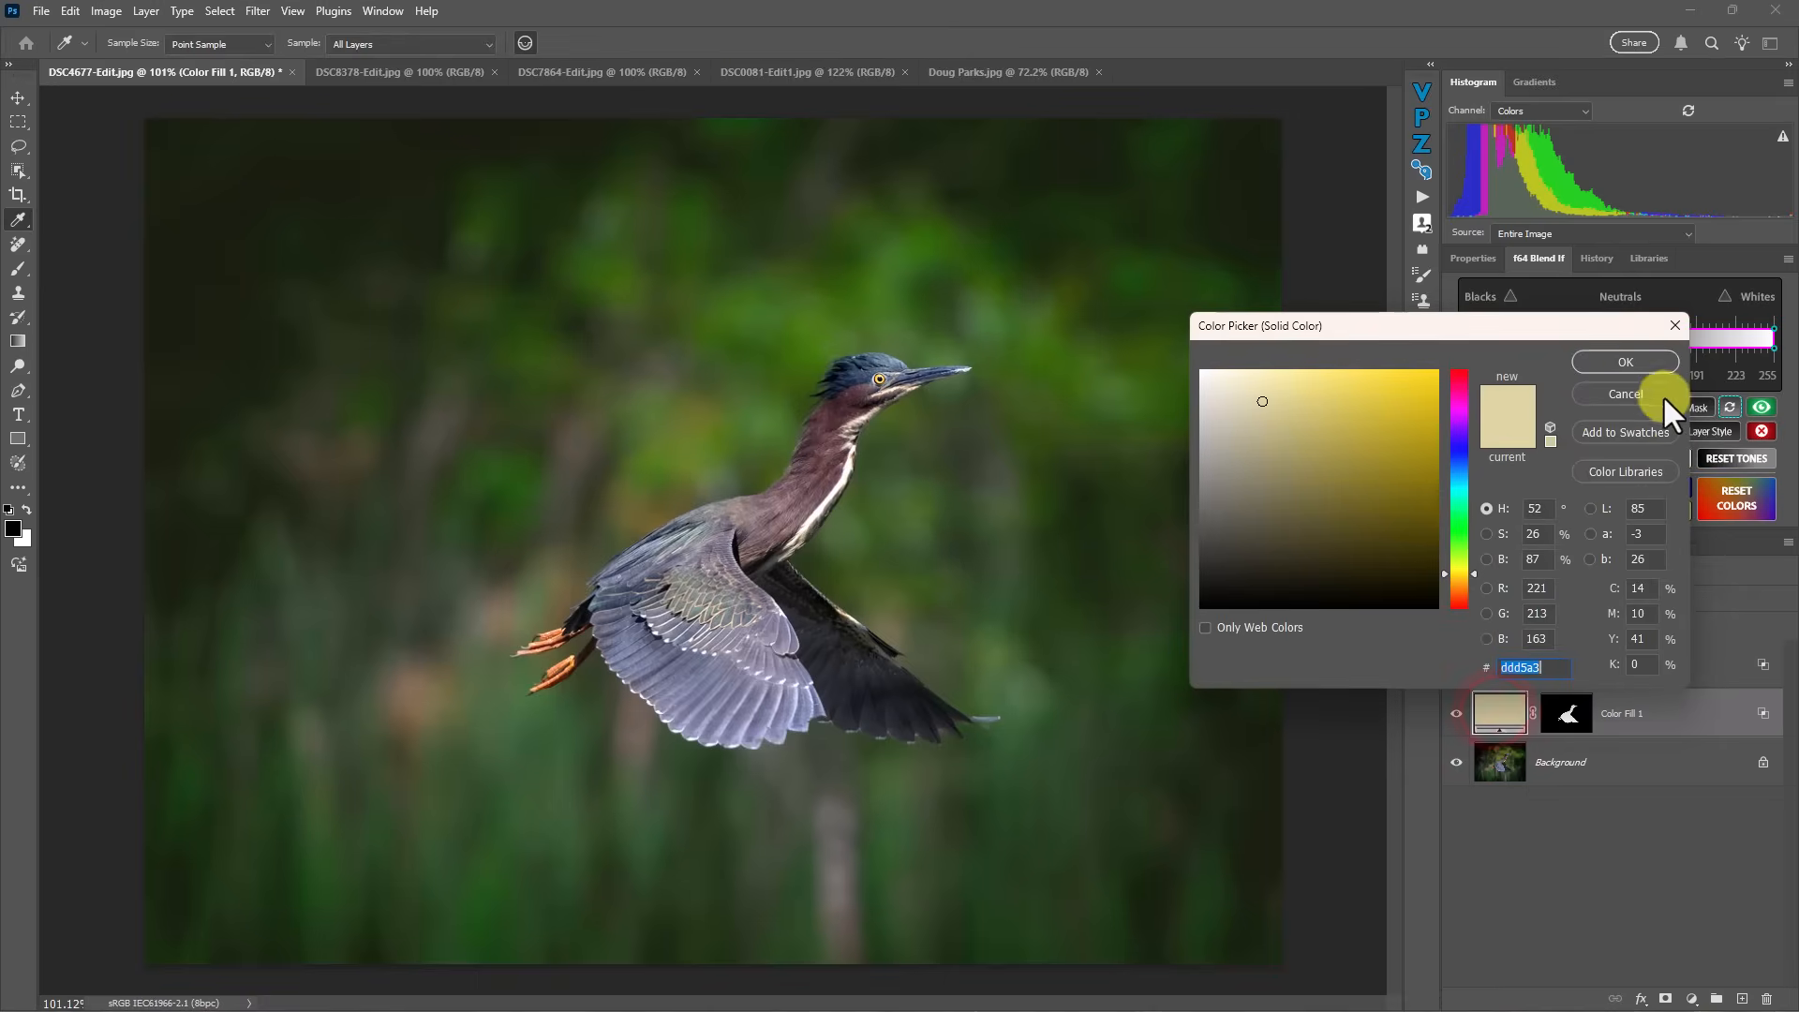
pyautogui.click(1621, 354)
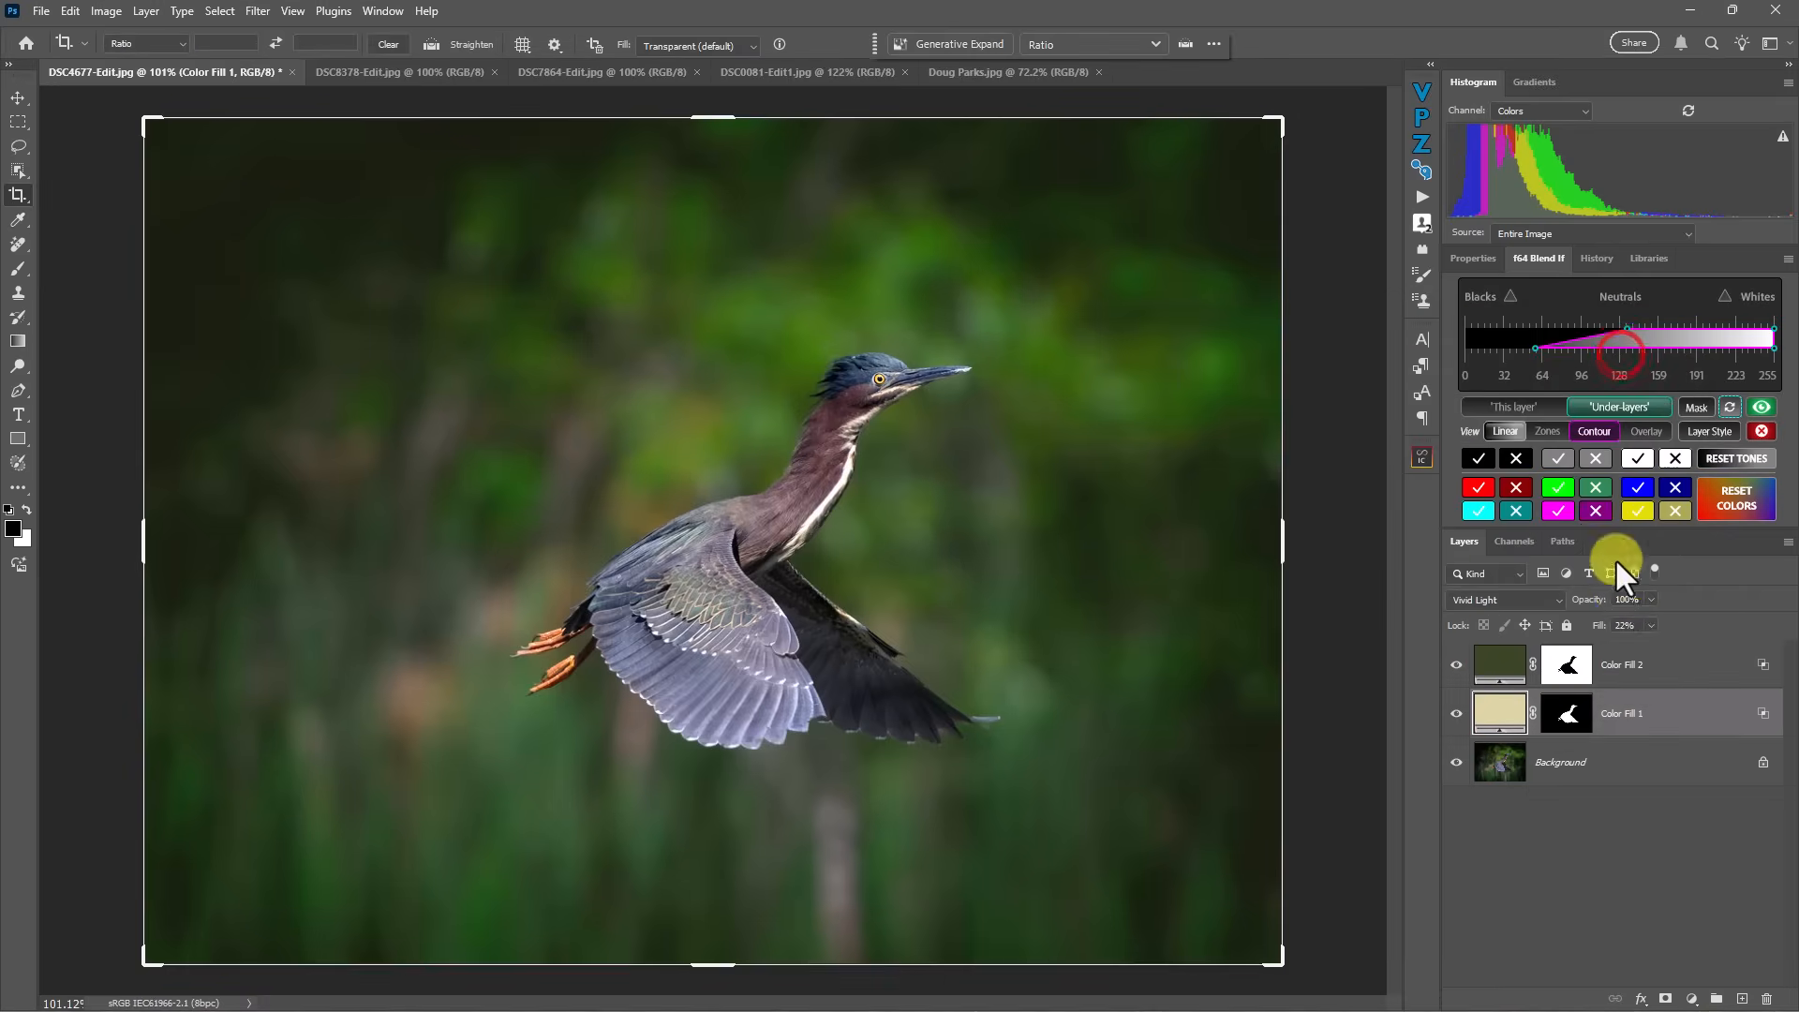
pyautogui.click(1651, 626)
pyautogui.moveTo(1651, 645); pyautogui.dragTo(1655, 639)
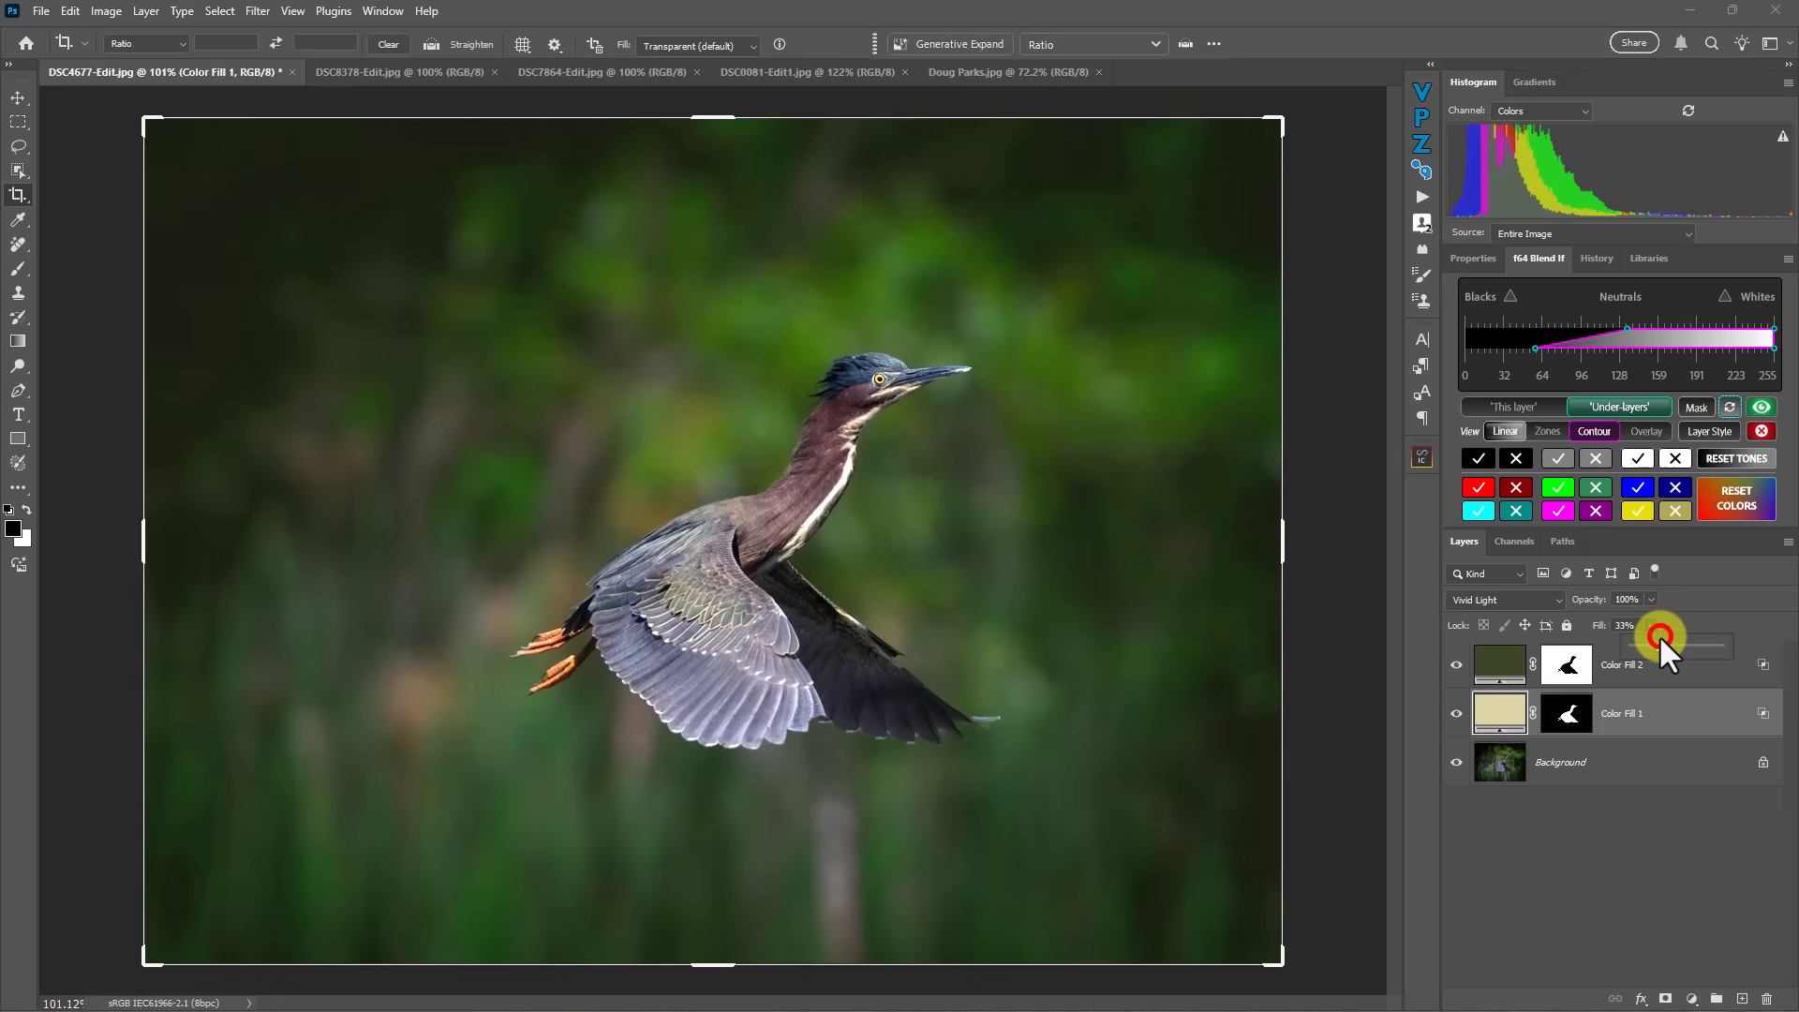
pyautogui.keyDown('alt'); pyautogui.click(1456, 762); pyautogui.keyUp('alt')
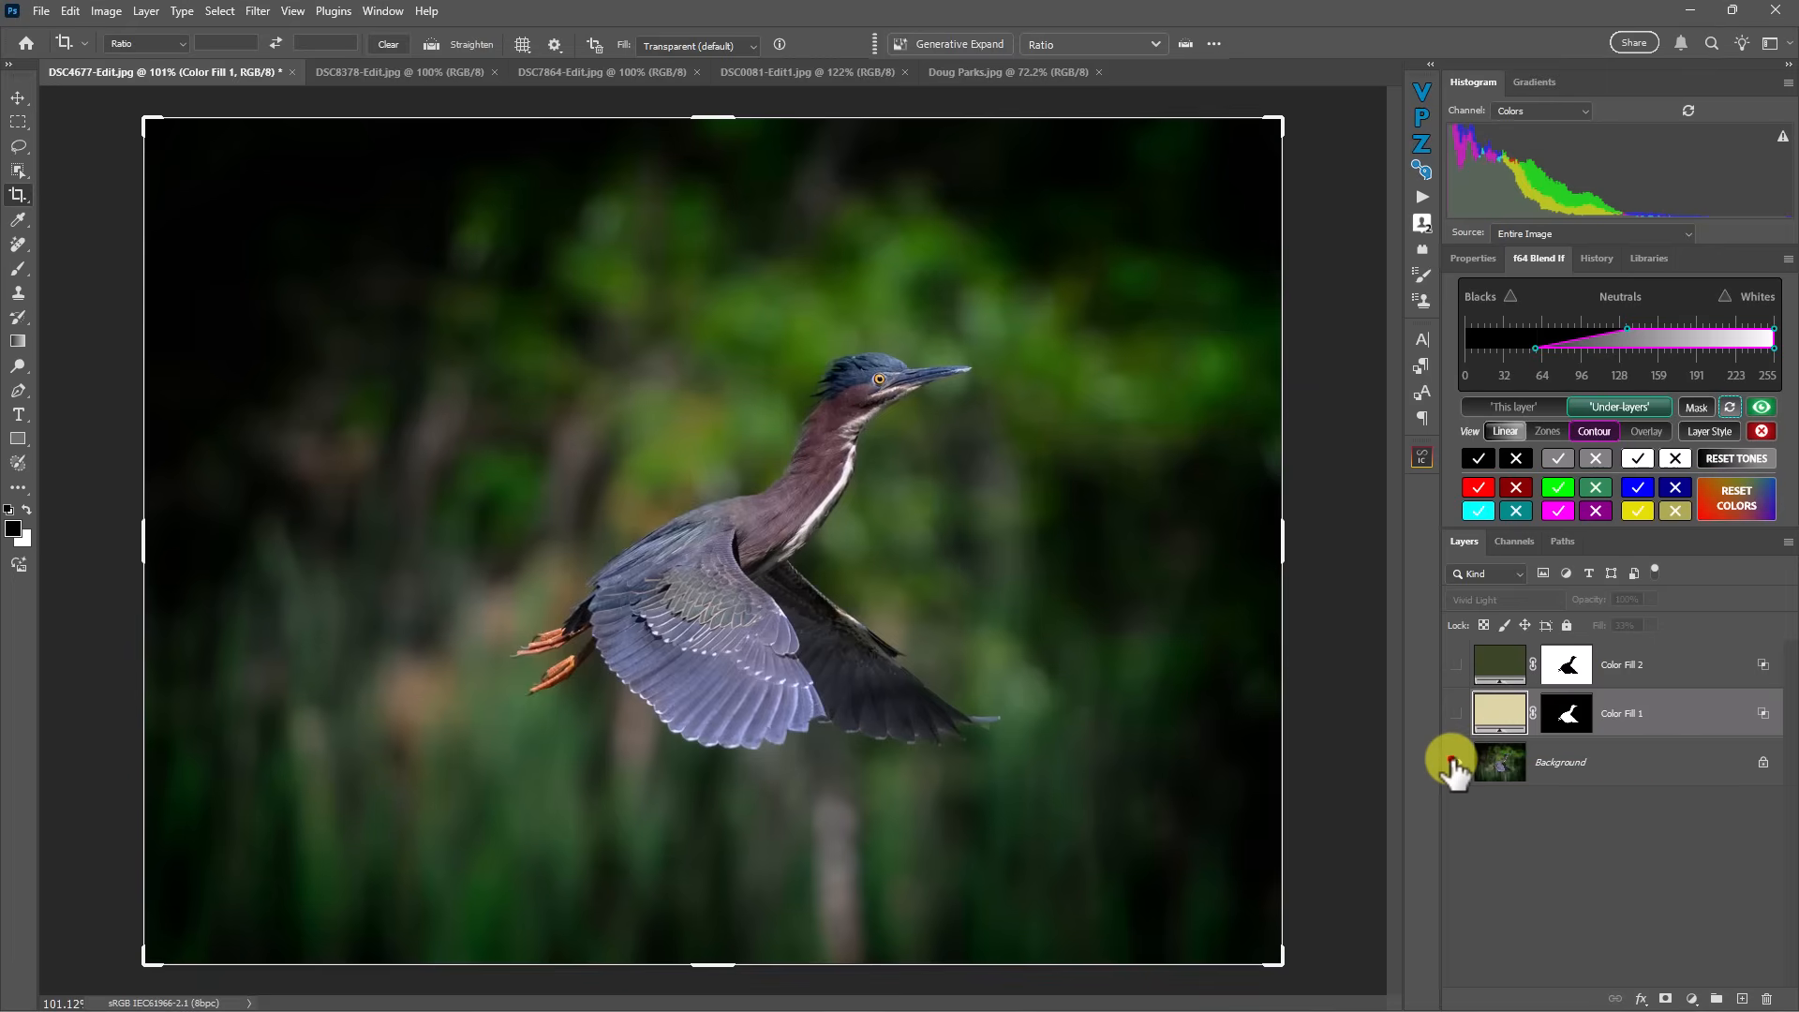
pyautogui.keyDown('alt'); pyautogui.click(1456, 763); pyautogui.keyUp('alt')
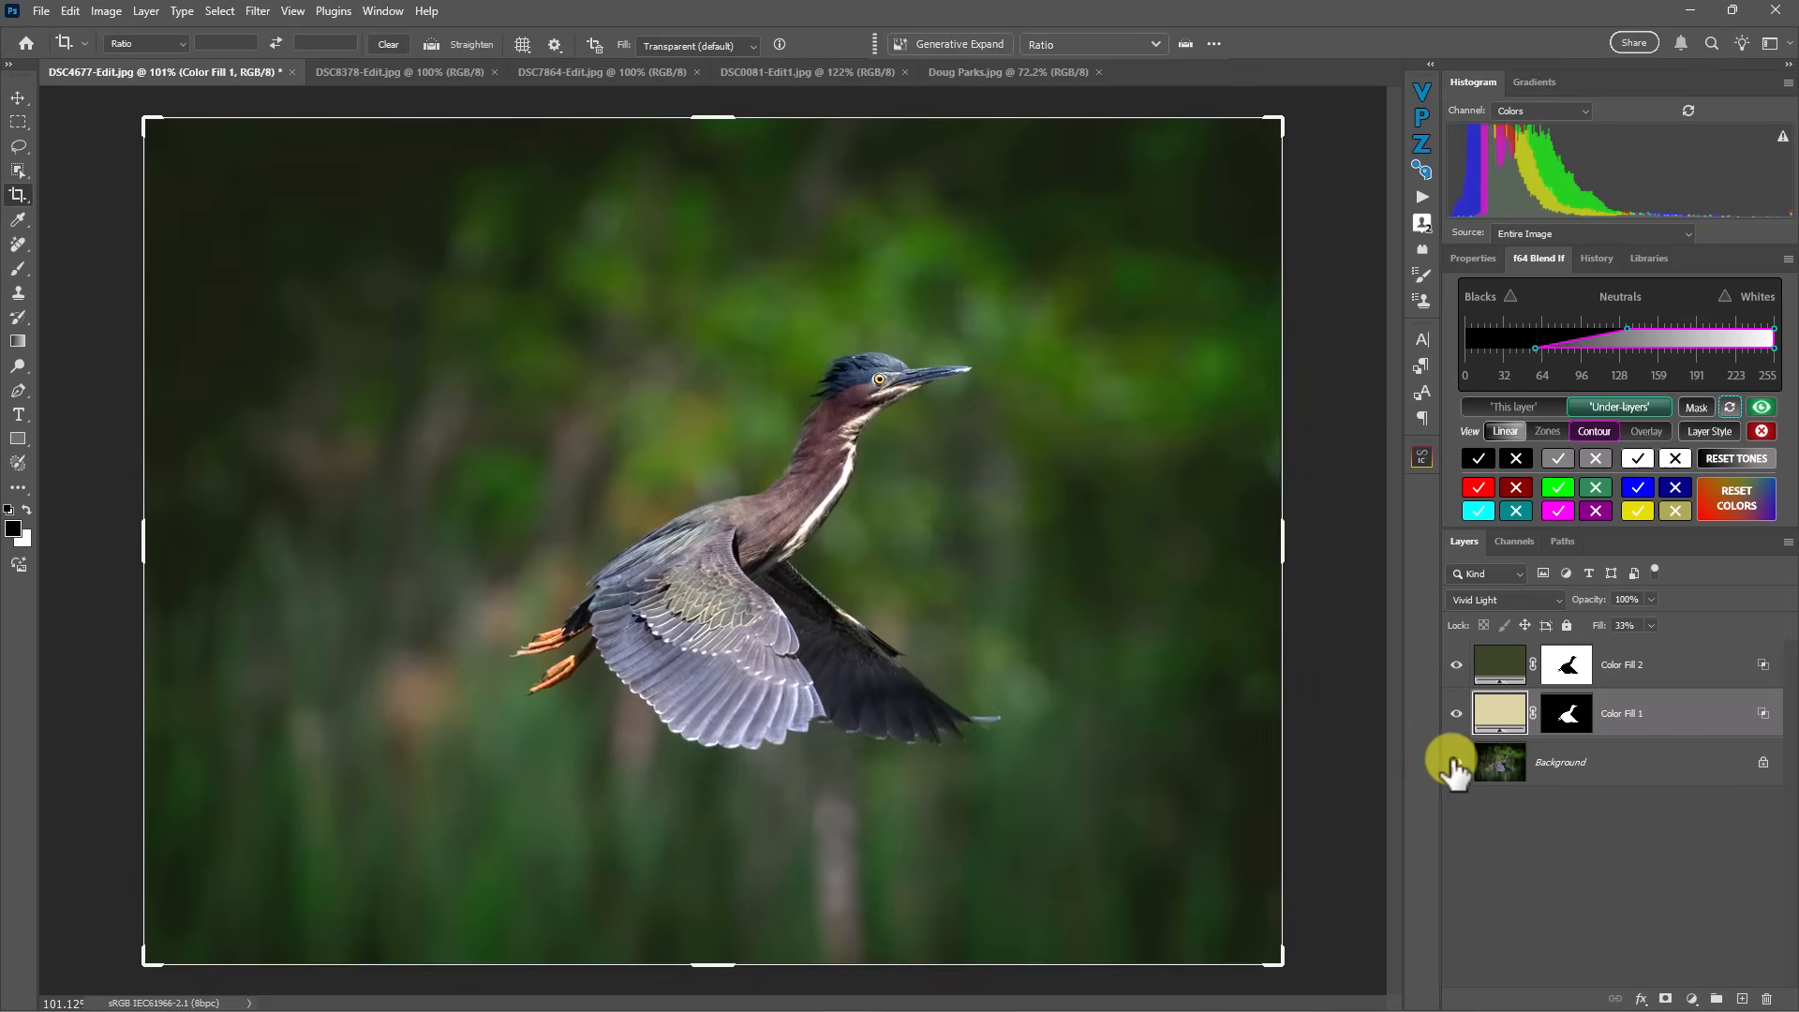